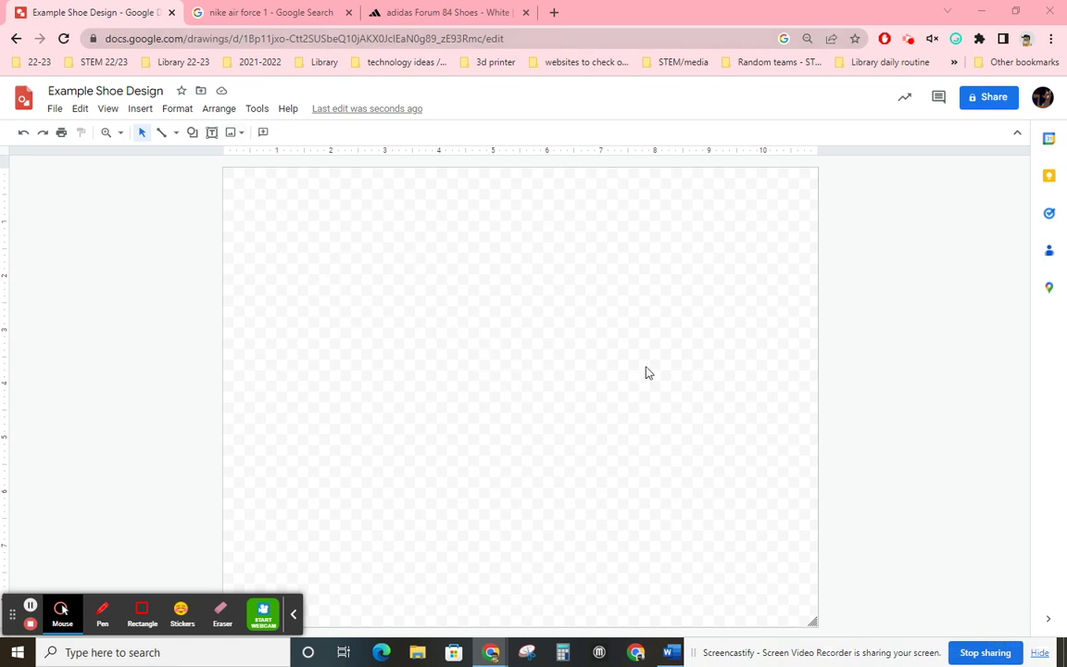
Step: Copy the red-and-white Chicago Nike Air Force 1 image from the Google Images results
{"action": "left_click", "coordinate": [275, 10]}
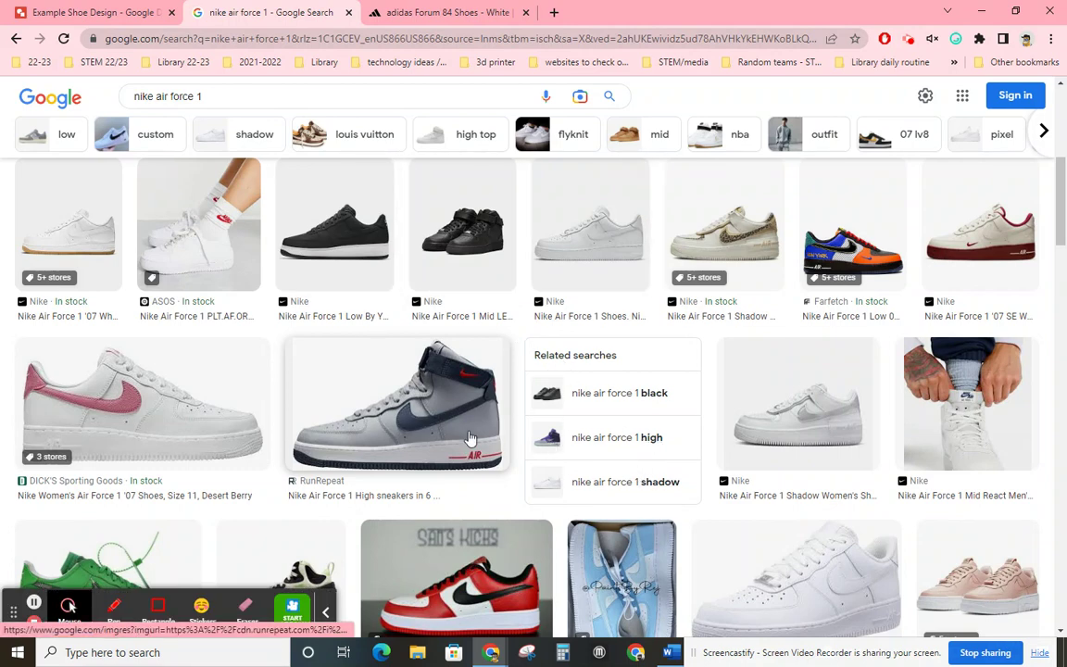
{"action": "scroll", "coordinate": [500, 468], "scroll_direction": "down", "scroll_amount": 3}
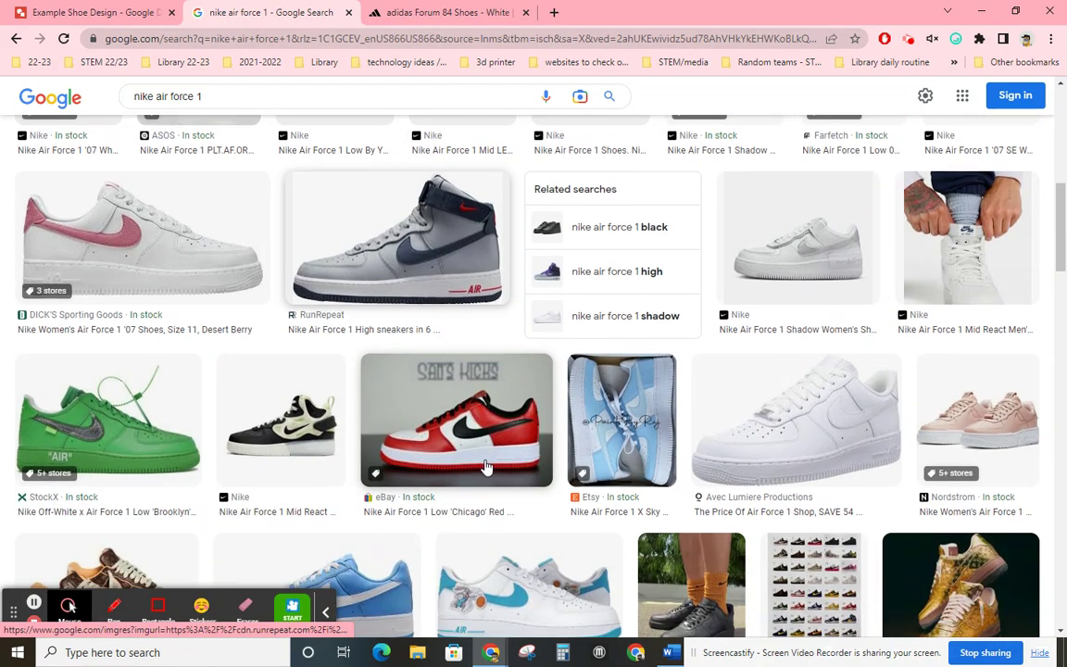
{"action": "scroll", "coordinate": [503, 468], "scroll_direction": "down", "scroll_amount": 2}
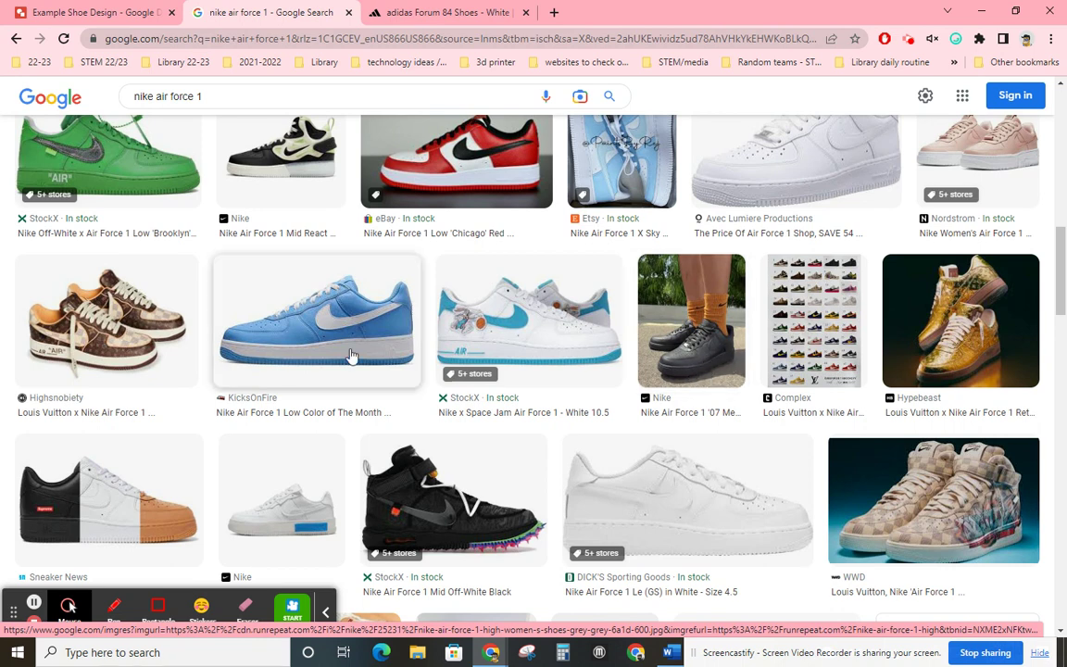
{"action": "scroll", "coordinate": [252, 324], "scroll_direction": "up", "scroll_amount": 2}
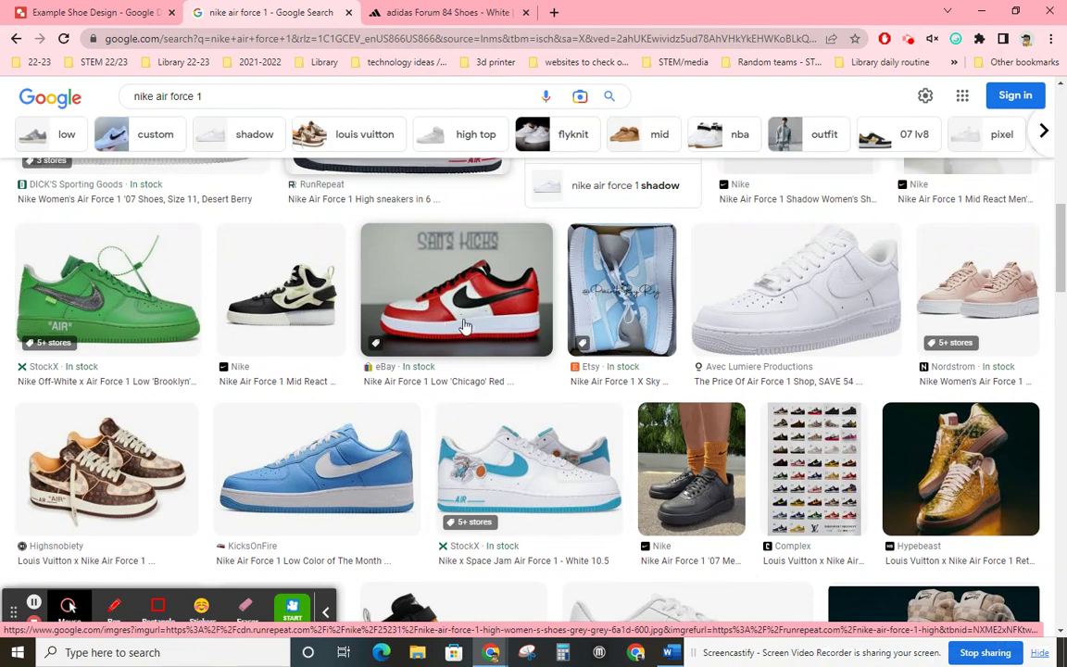
{"action": "right_click", "coordinate": [471, 302]}
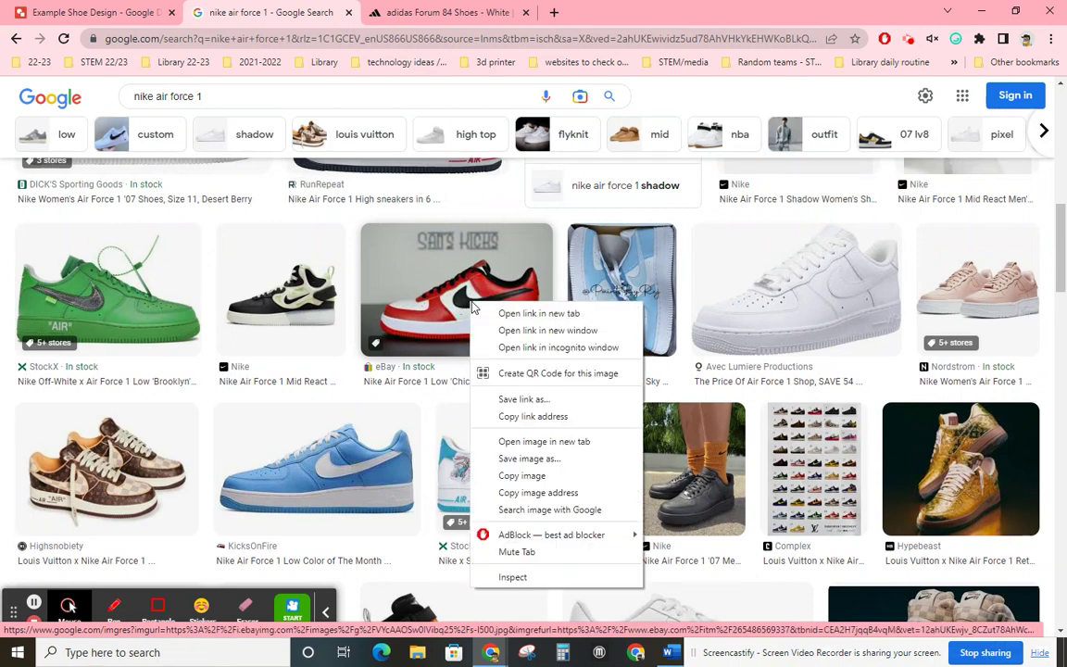
{"action": "left_click", "coordinate": [542, 476]}
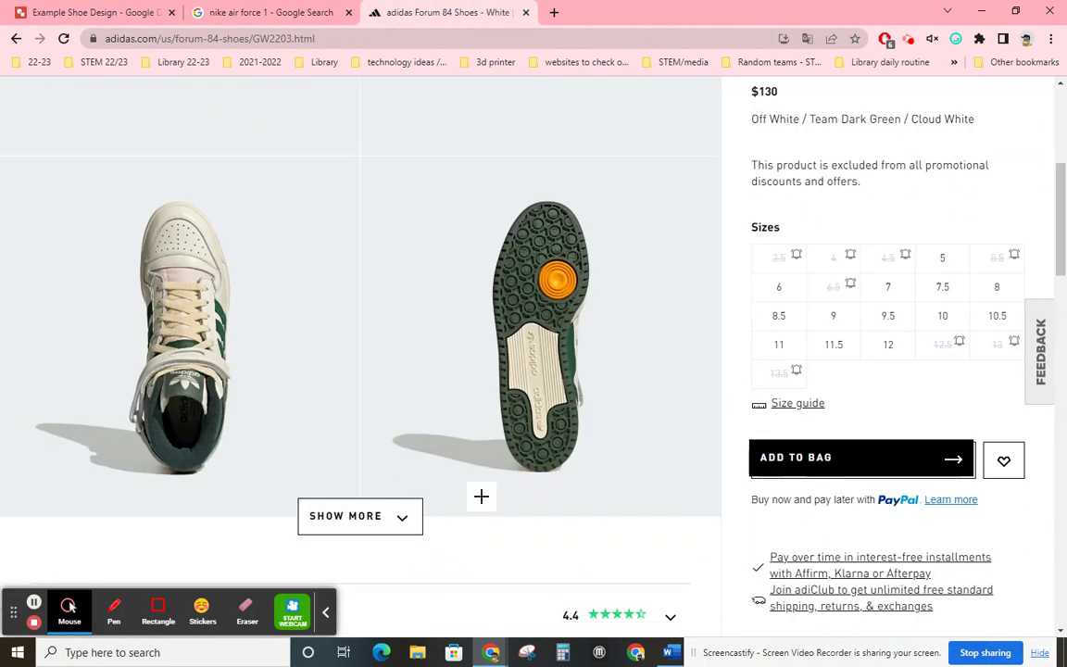
{"action": "scroll", "coordinate": [480, 495], "scroll_direction": "up", "scroll_amount": 2}
Step: Paste the Chicago sneaker photo into Example Shoe Design, enlarge it to near page width, and centre it
{"action": "left_click", "coordinate": [113, 7]}
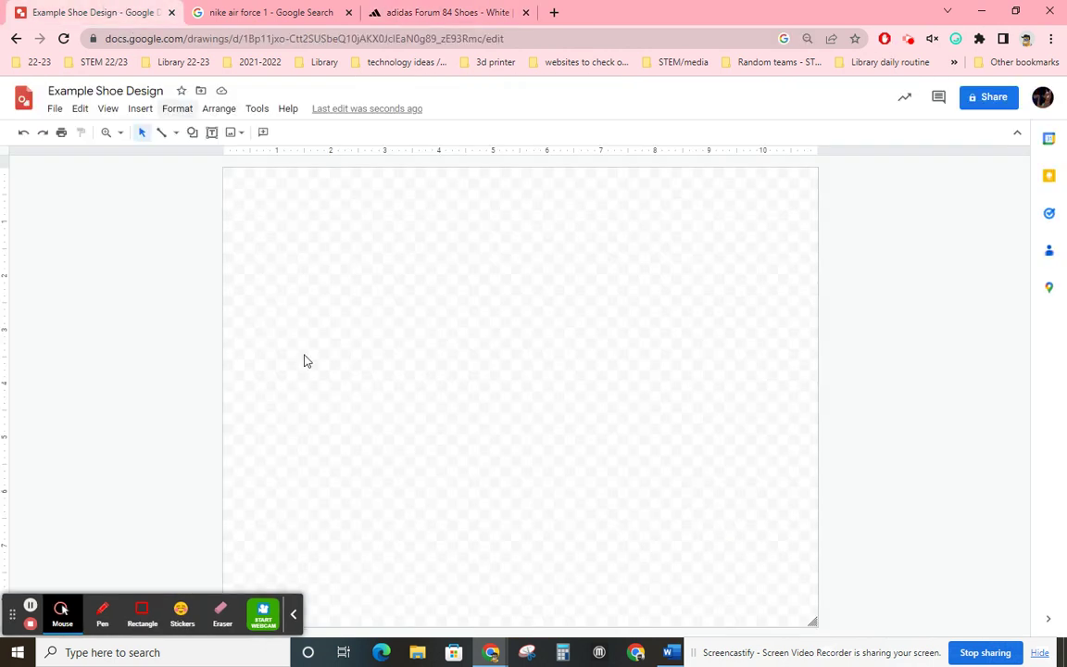
{"action": "key", "text": "ctrl+v"}
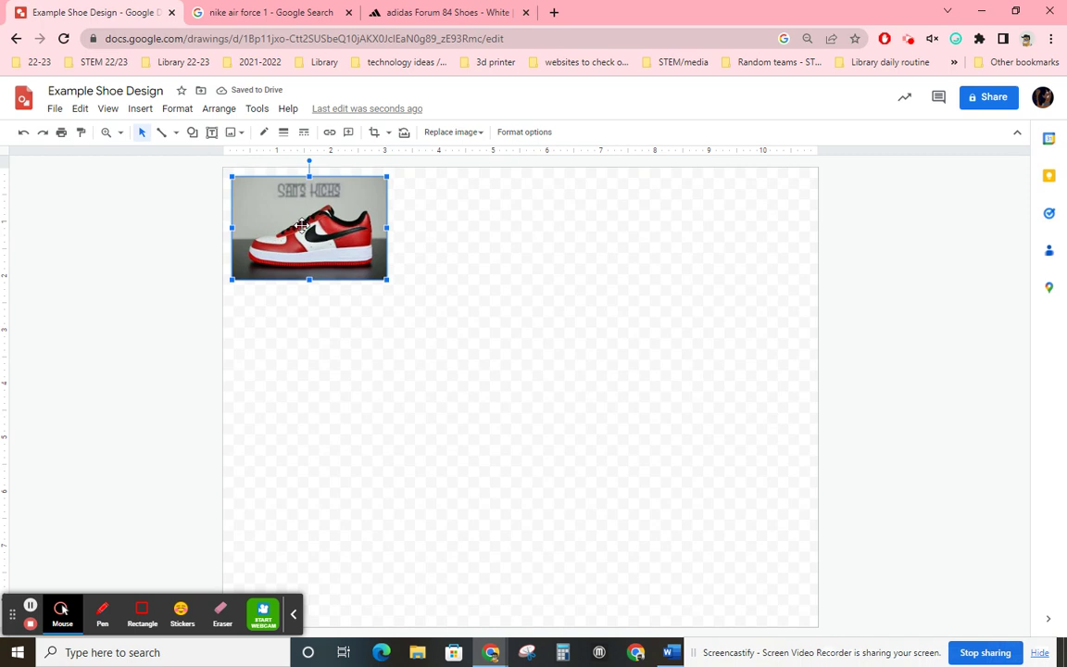
{"action": "left_click_drag", "start_coordinate": [387, 278], "coordinate": [668, 566]}
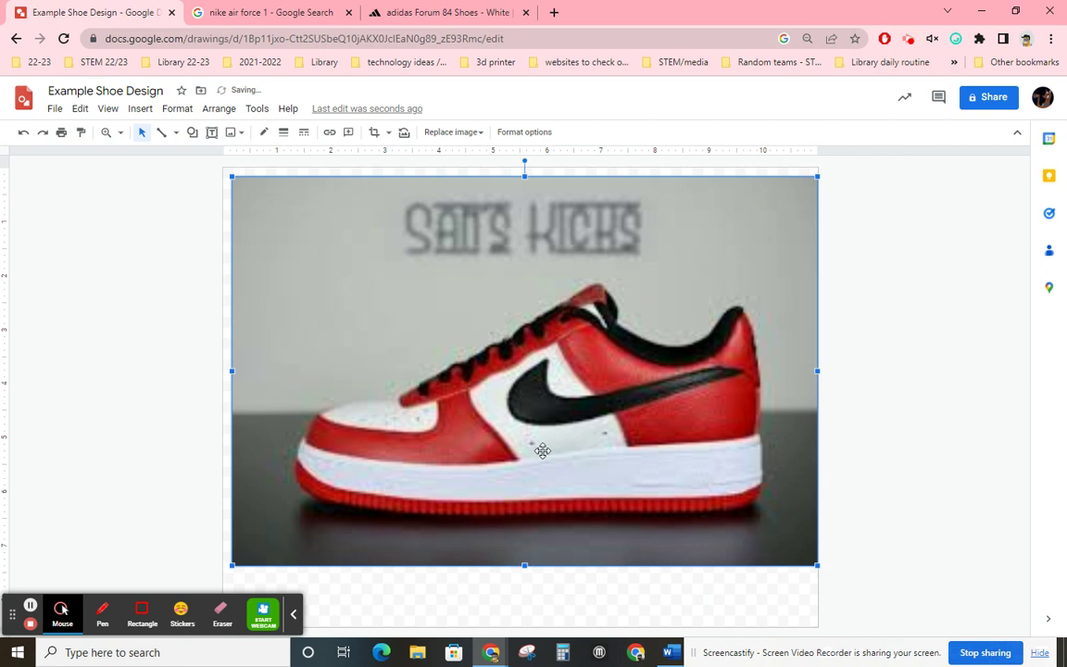
{"action": "mouse_move", "coordinate": [598, 440]}
{"action": "left_mouse_down"}
{"action": "mouse_move", "coordinate": [609, 437]}
{"action": "mouse_move", "coordinate": [587, 444]}
{"action": "left_mouse_up"}
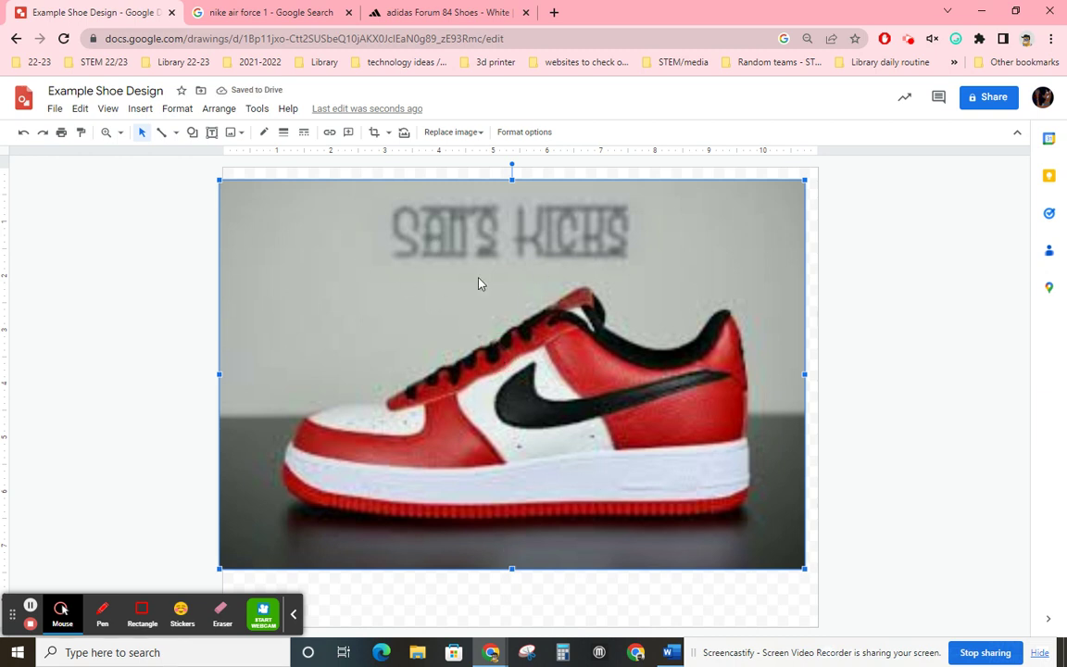
Step: Crop the photo's top, right, bottom and left edges in to the shoe, removing the blurry lettering
{"action": "left_click", "coordinate": [374, 133]}
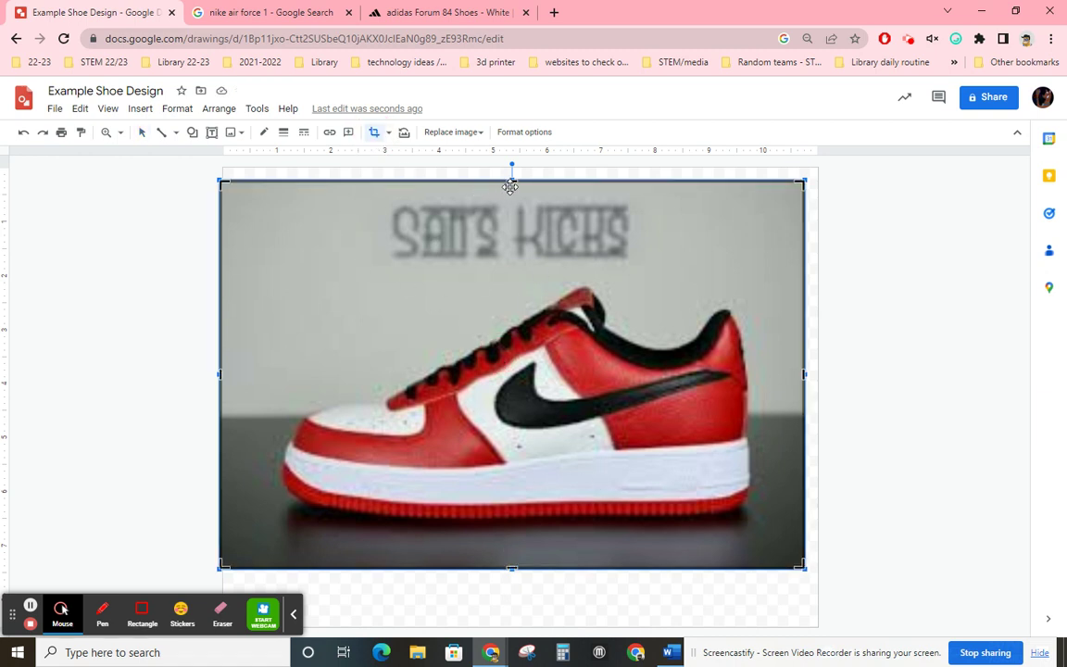
{"action": "left_click_drag", "start_coordinate": [513, 178], "coordinate": [512, 281]}
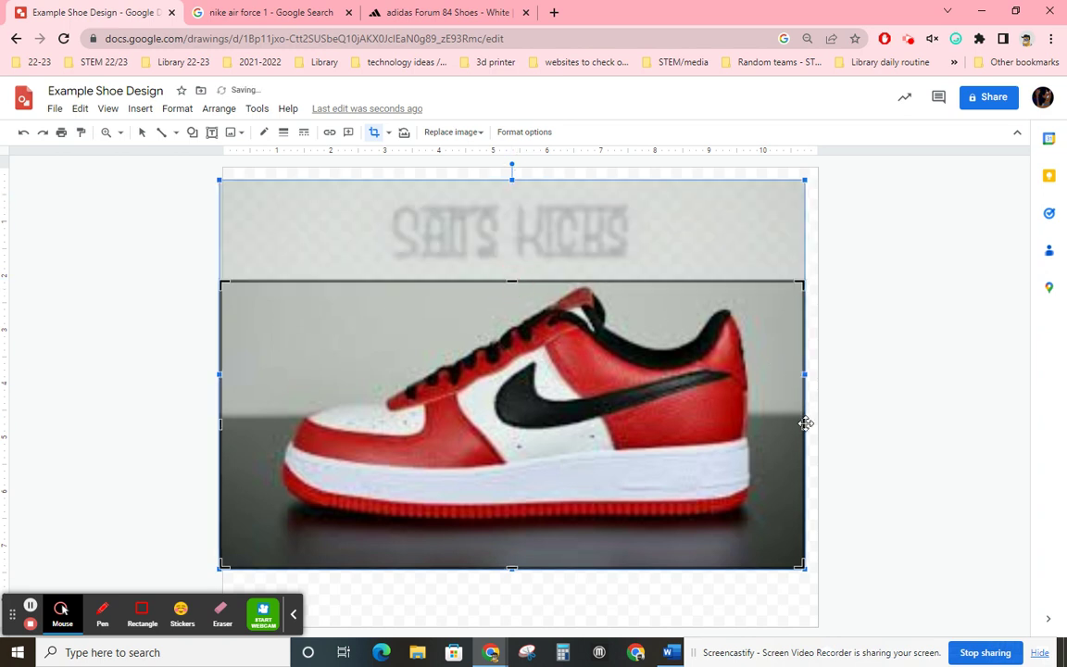
{"action": "left_click_drag", "start_coordinate": [804, 424], "coordinate": [762, 424]}
{"action": "left_click_drag", "start_coordinate": [494, 569], "coordinate": [498, 531]}
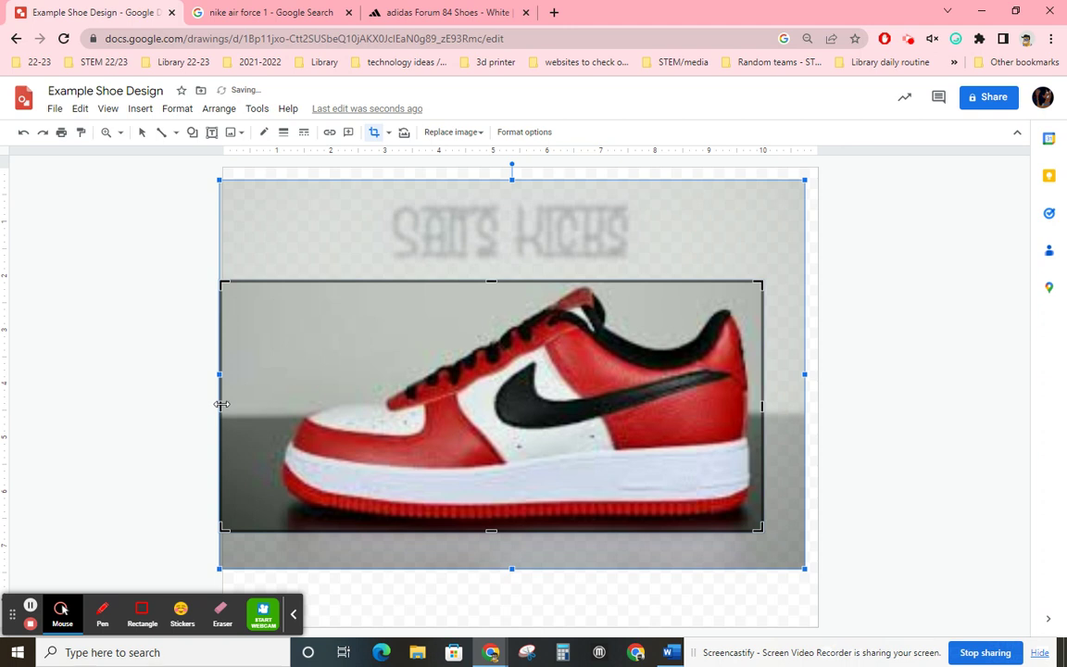
{"action": "left_click_drag", "start_coordinate": [222, 404], "coordinate": [275, 401]}
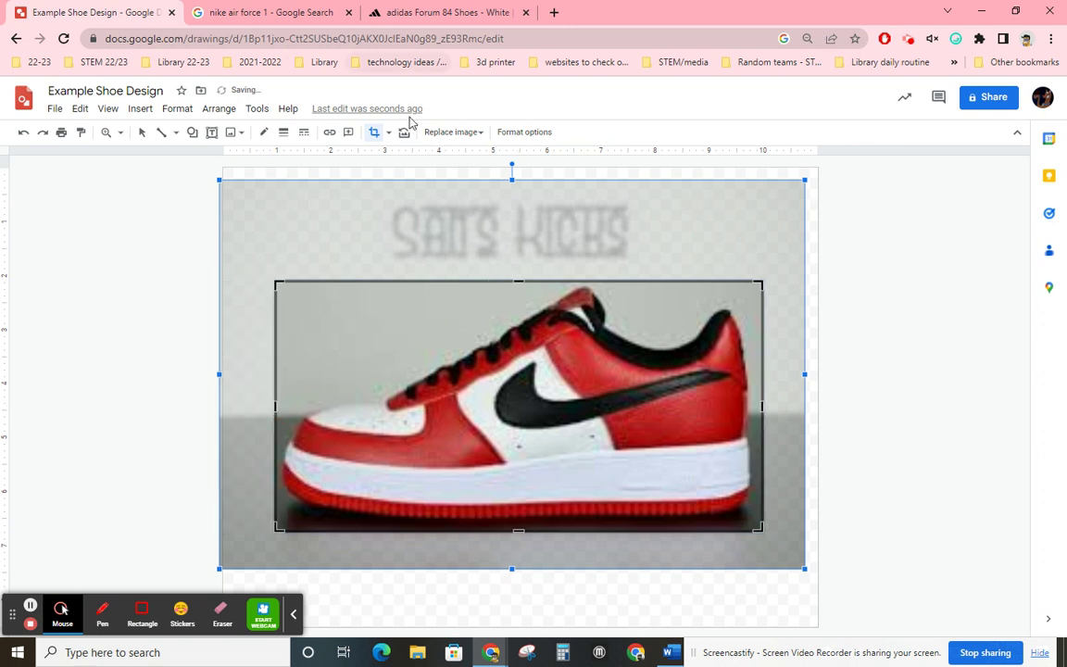
{"action": "left_click", "coordinate": [377, 134]}
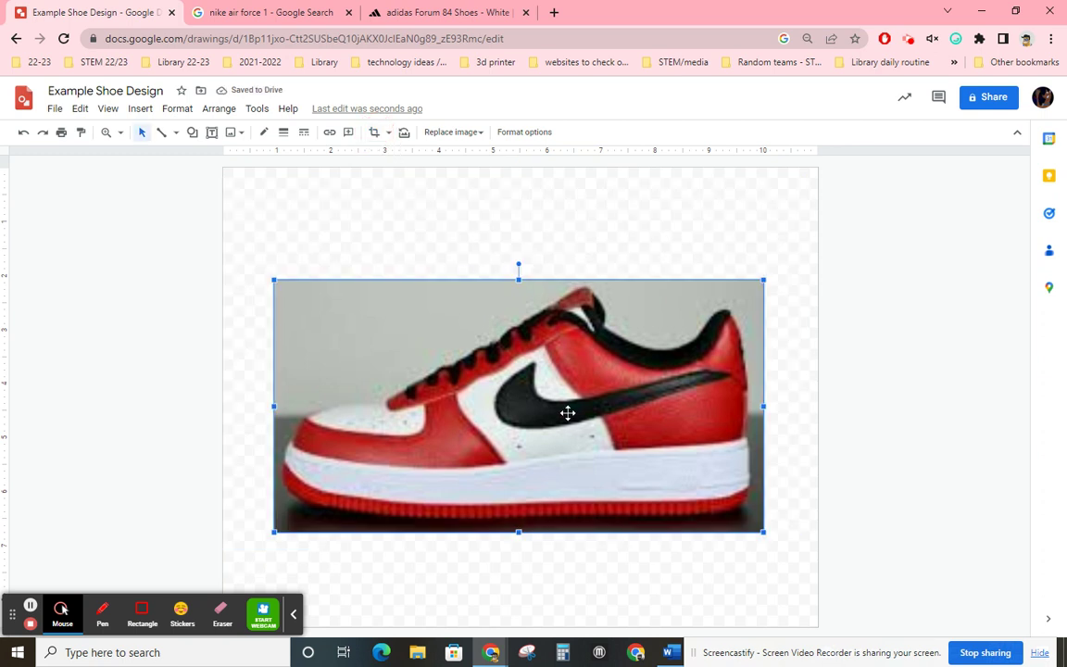
Step: Move the cropped shoe photo to the left page edge and widen it to the right edge
{"action": "left_click_drag", "start_coordinate": [572, 412], "coordinate": [519, 361]}
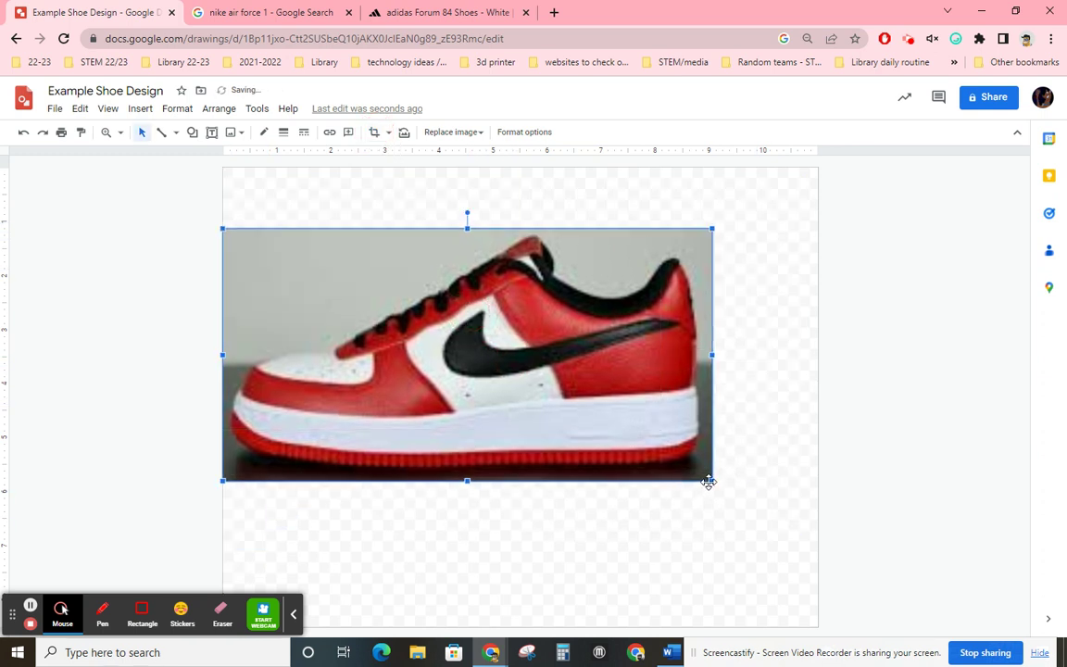
{"action": "left_click_drag", "start_coordinate": [712, 480], "coordinate": [810, 536]}
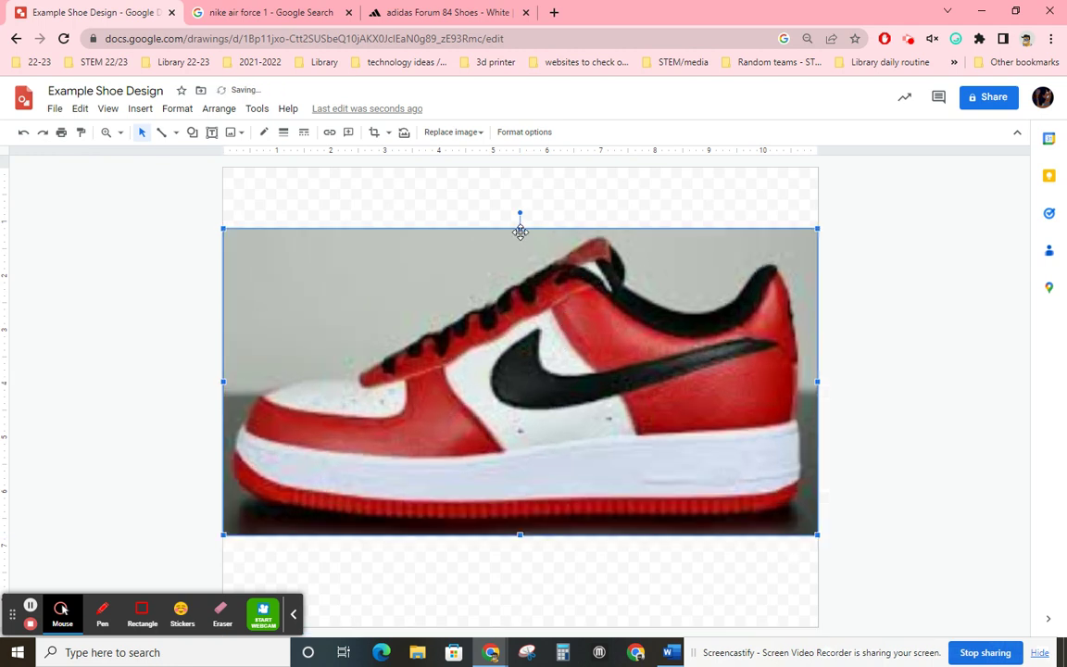
{"action": "left_click_drag", "start_coordinate": [520, 225], "coordinate": [519, 186]}
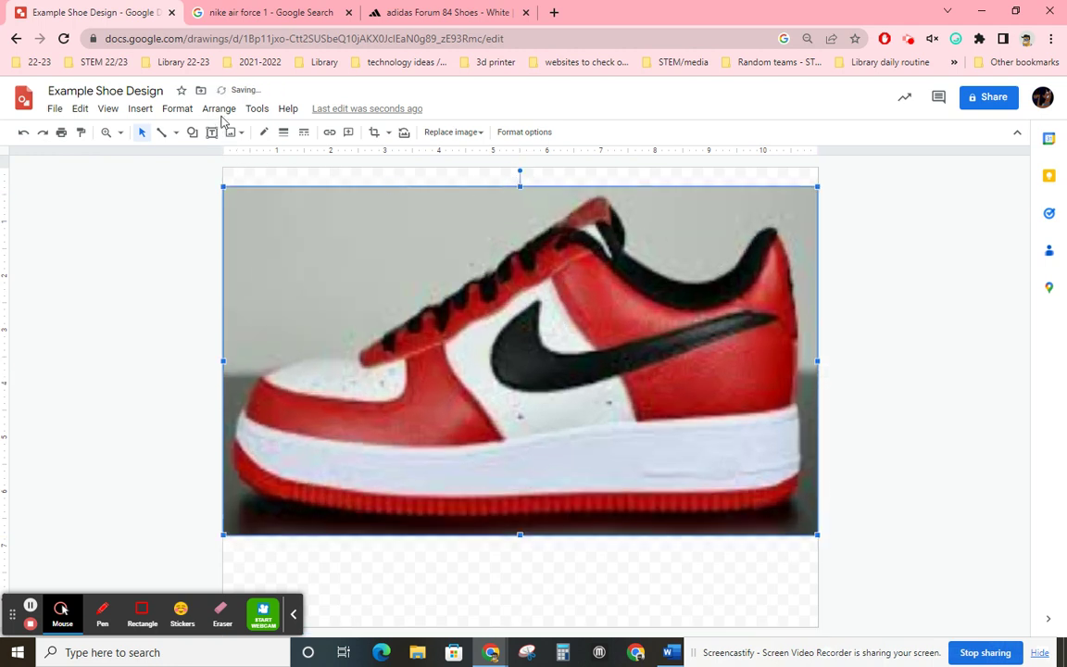
{"action": "left_click", "coordinate": [24, 132]}
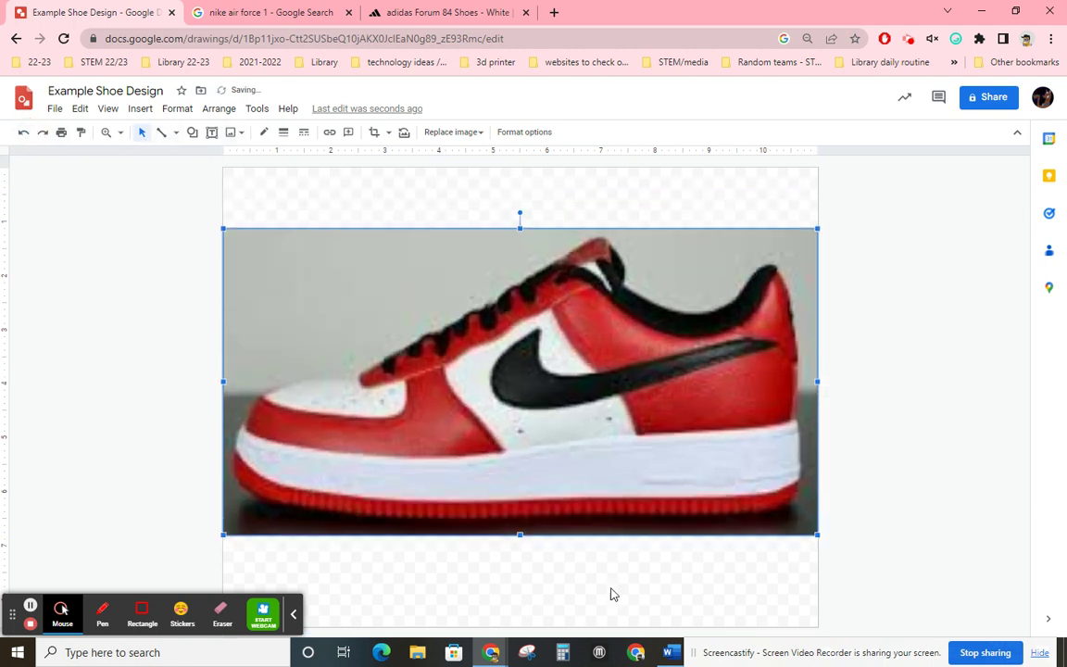
{"action": "left_click", "coordinate": [933, 491]}
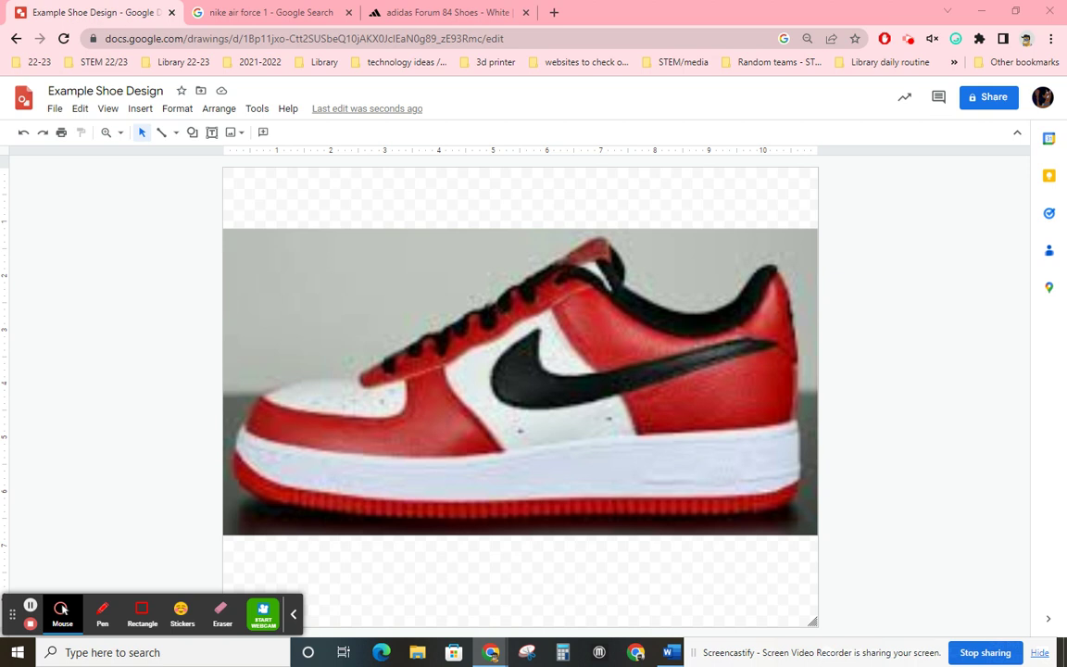
{"action": "left_click", "coordinate": [603, 398]}
Step: Switch the line tool to Curve
{"action": "left_click", "coordinate": [932, 354]}
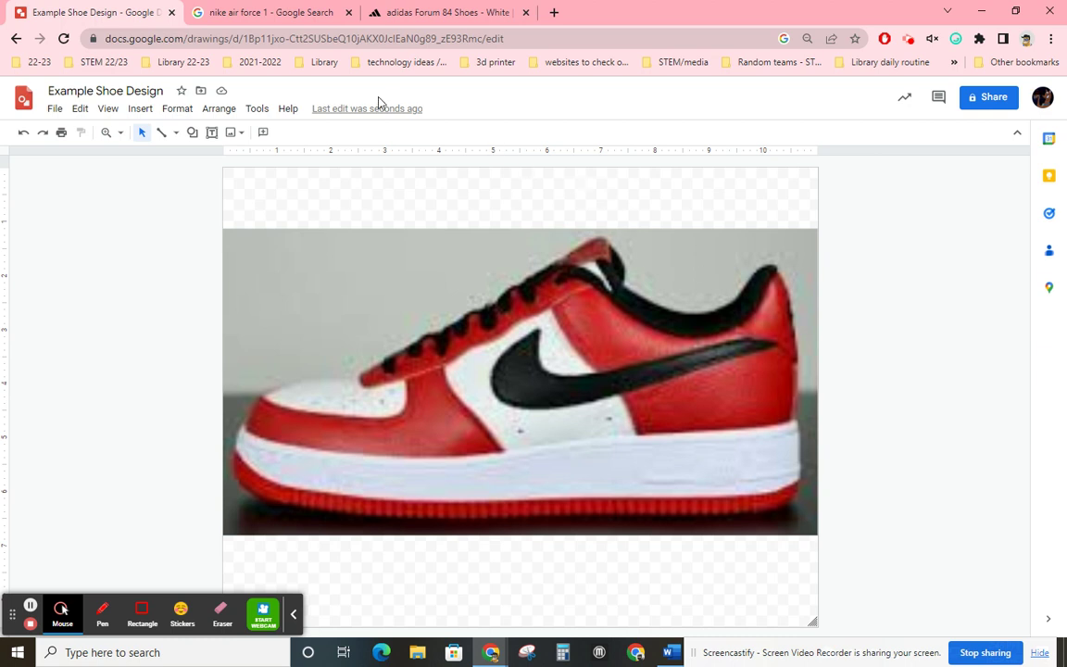
{"action": "left_click", "coordinate": [177, 134]}
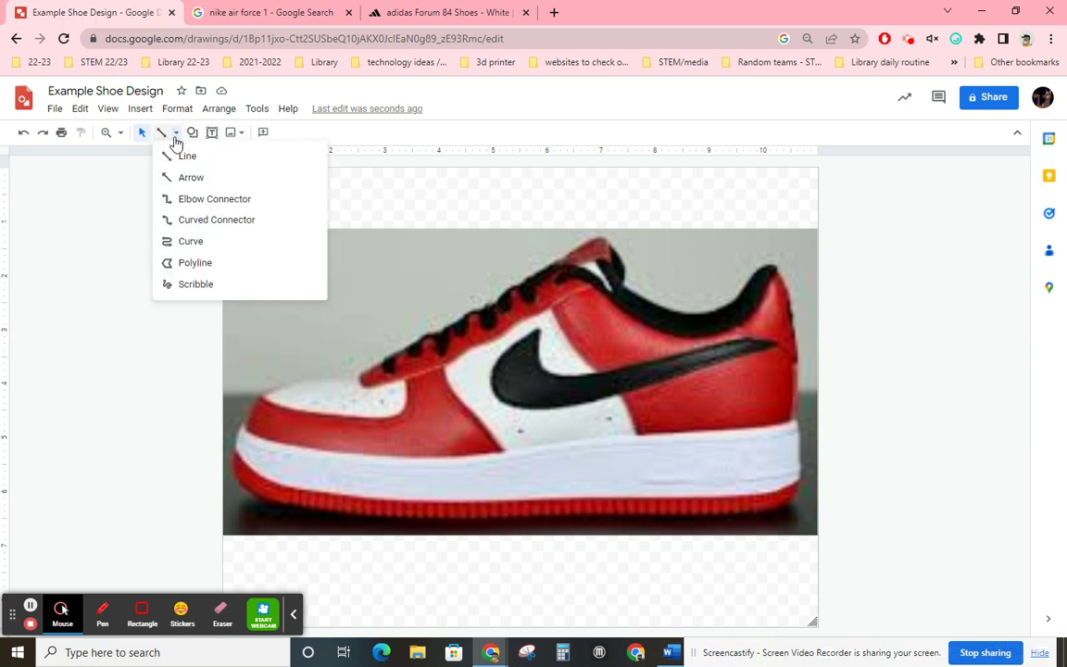
{"action": "left_click", "coordinate": [191, 240]}
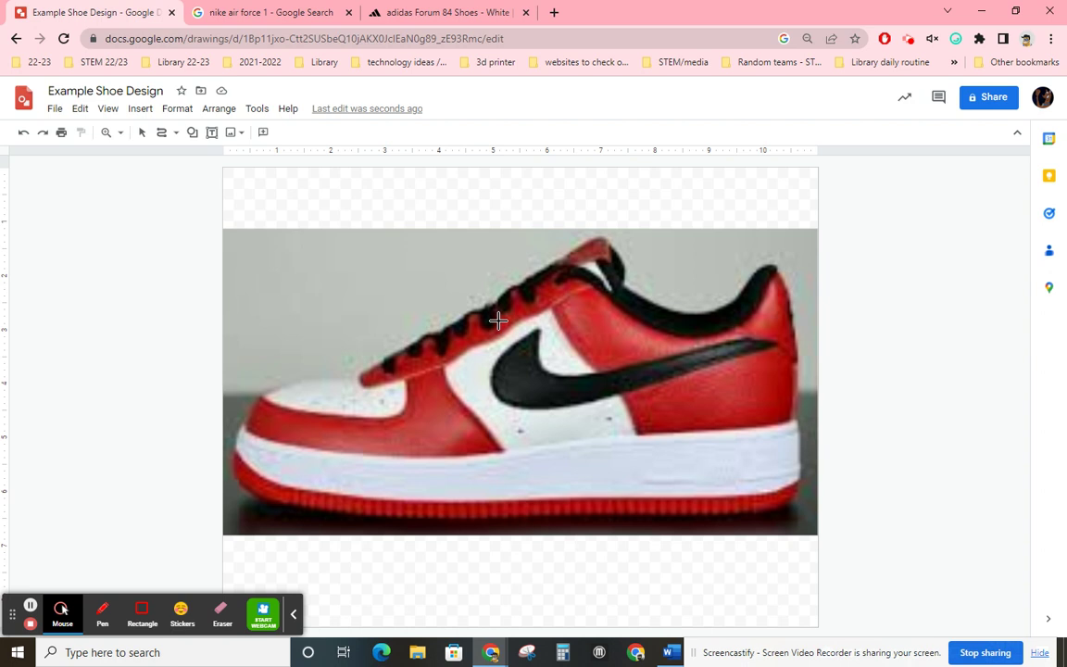
Step: Zoom in close on the shoe's swoosh and laces and shift the view right
{"action": "key", "text": "ctrl+alt+equal"}
{"action": "key", "text": "ctrl+alt+minus"}
{"action": "key", "text": "ctrl+alt+minus"}
{"action": "key", "text": "ctrl+alt+equal"}
{"action": "key", "text": "ctrl+alt+equal"}
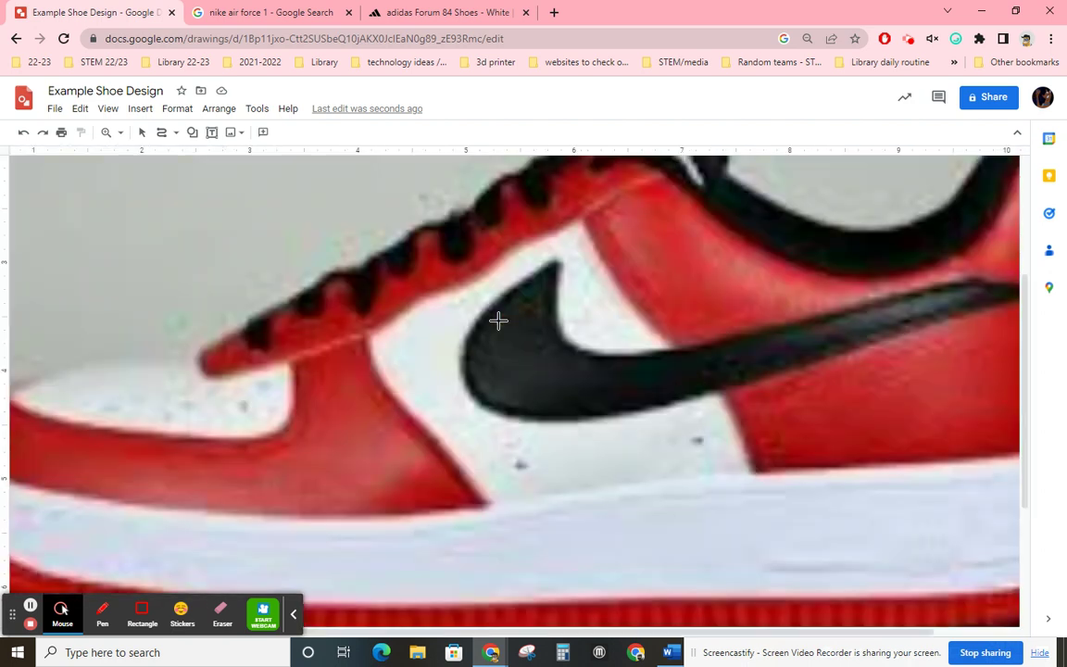
{"action": "key", "text": "ctrl+alt+equal"}
{"action": "key", "text": "ctrl+alt+minus"}
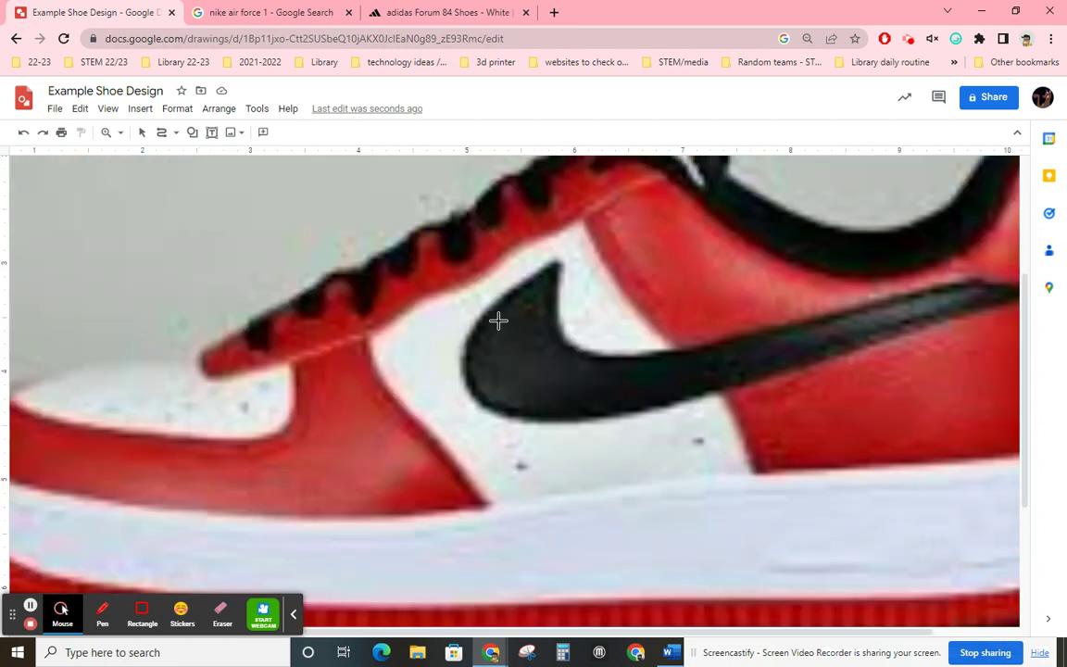
{"action": "key", "text": "ctrl+alt+minus"}
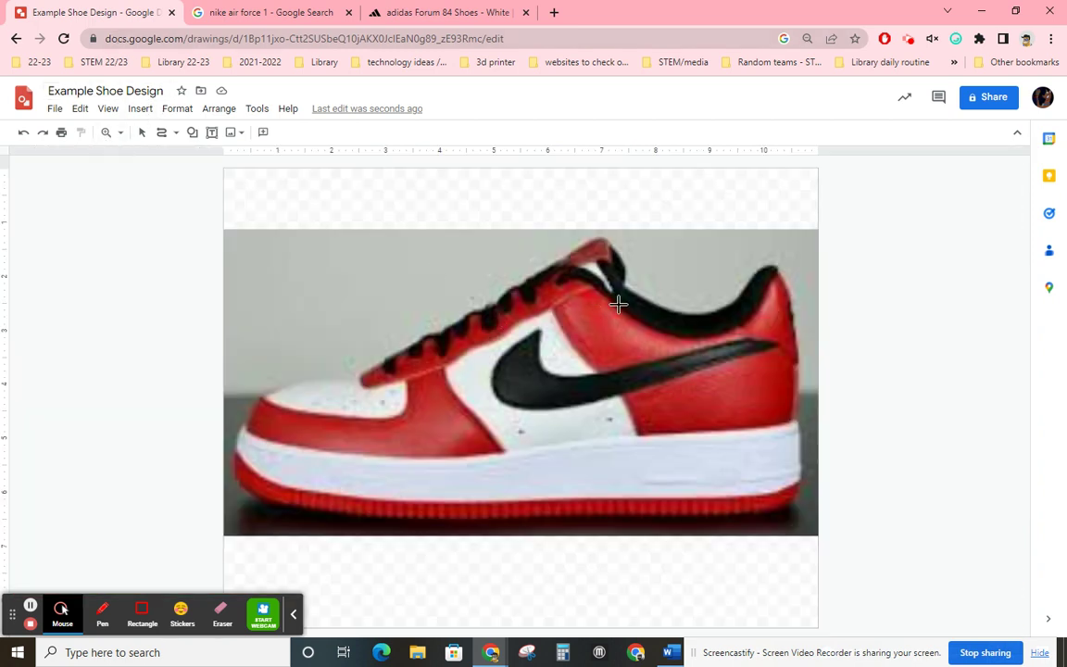
{"action": "key", "text": "ctrl+alt+plus"}
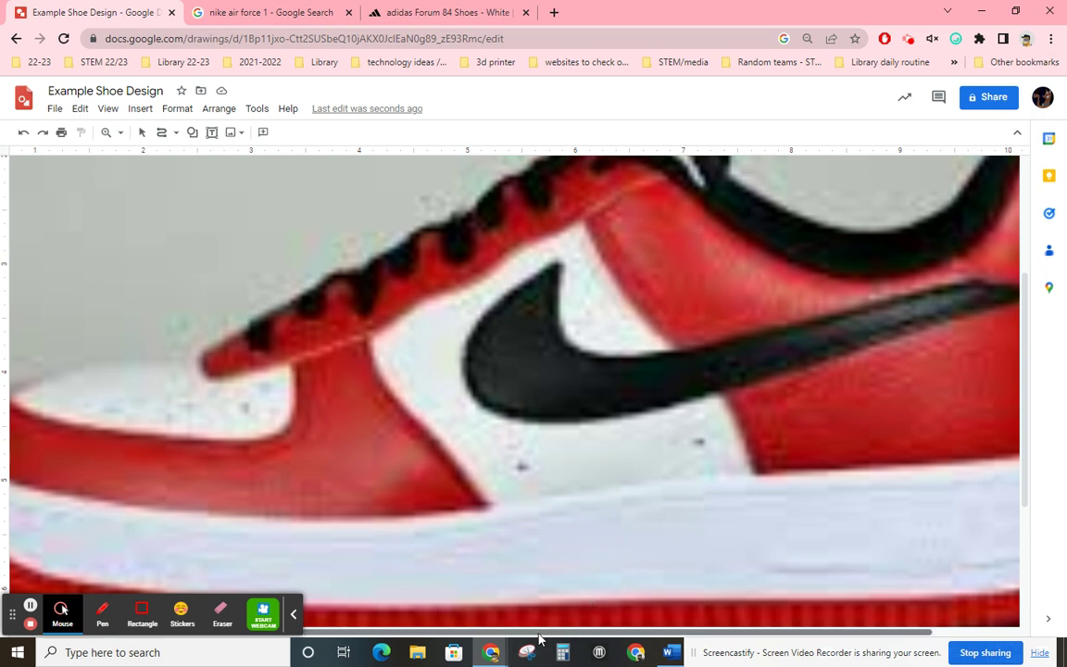
{"action": "left_click_drag", "start_coordinate": [583, 630], "coordinate": [654, 639]}
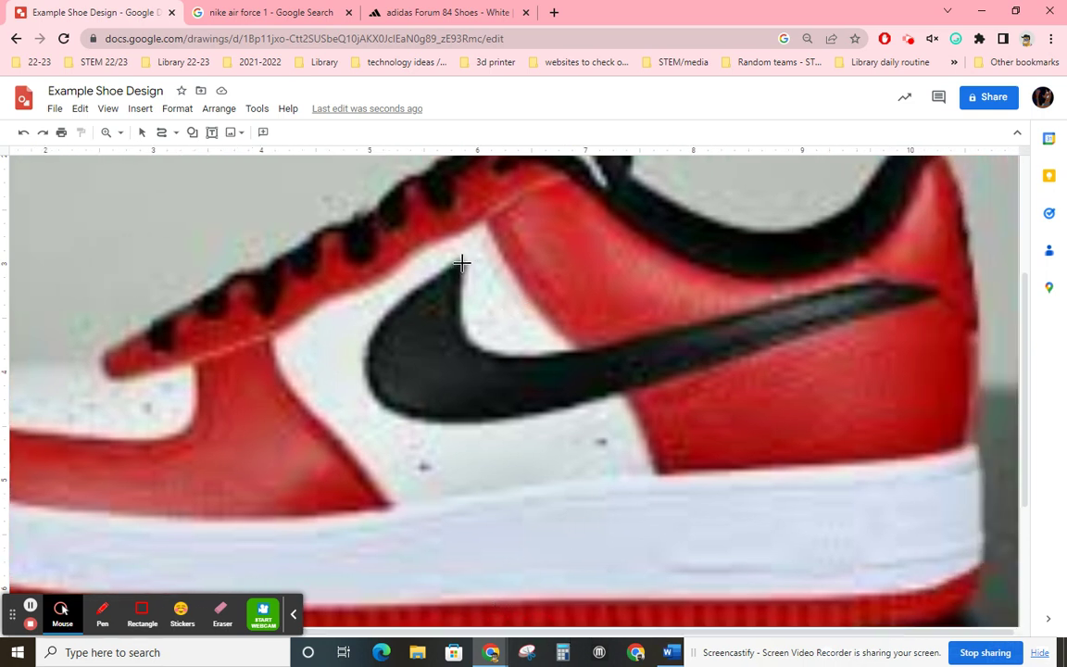
{"action": "left_click", "coordinate": [176, 134]}
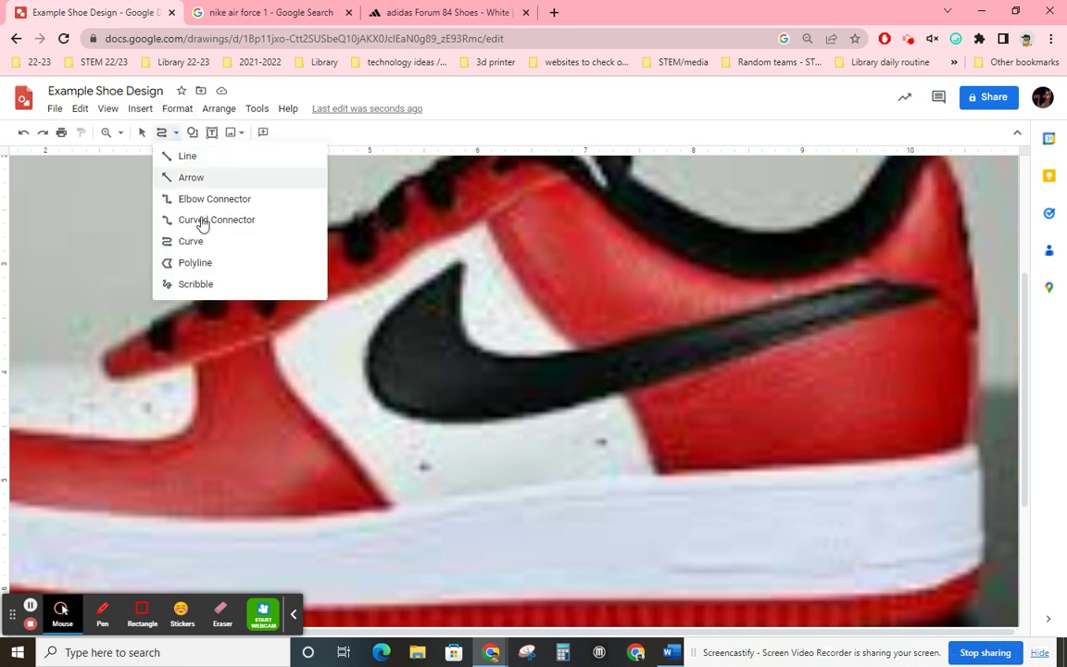
Step: Trace the swoosh's upper and lower edges with curve points, closing the outline at its start
{"action": "key", "text": "Escape"}
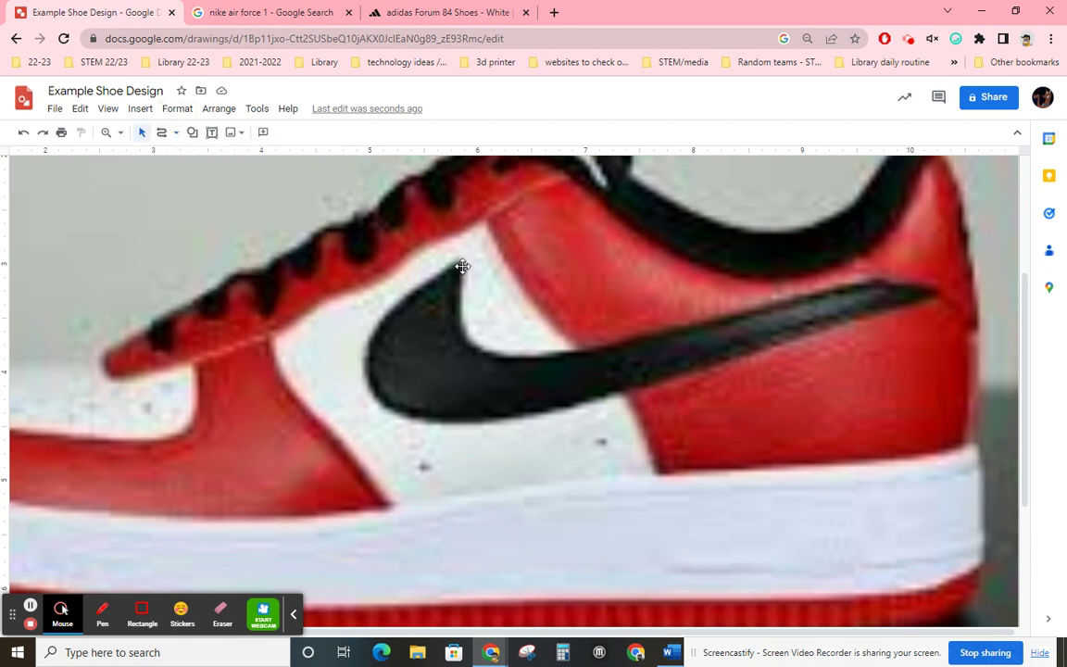
{"action": "left_click", "coordinate": [460, 266]}
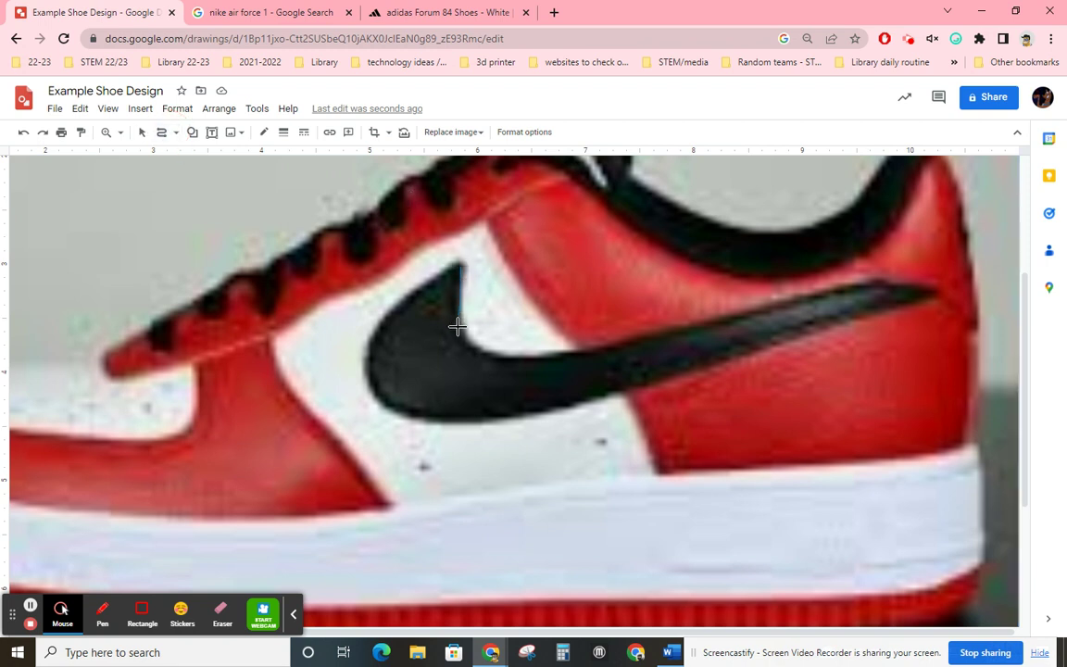
{"action": "left_click", "coordinate": [484, 349]}
{"action": "mouse_move", "coordinate": [484, 349]}
{"action": "left_mouse_down"}
{"action": "mouse_move", "coordinate": [611, 348]}
{"action": "mouse_move", "coordinate": [857, 287]}
{"action": "mouse_move", "coordinate": [935, 288]}
{"action": "mouse_move", "coordinate": [675, 377]}
{"action": "mouse_move", "coordinate": [527, 417]}
{"action": "left_mouse_up"}
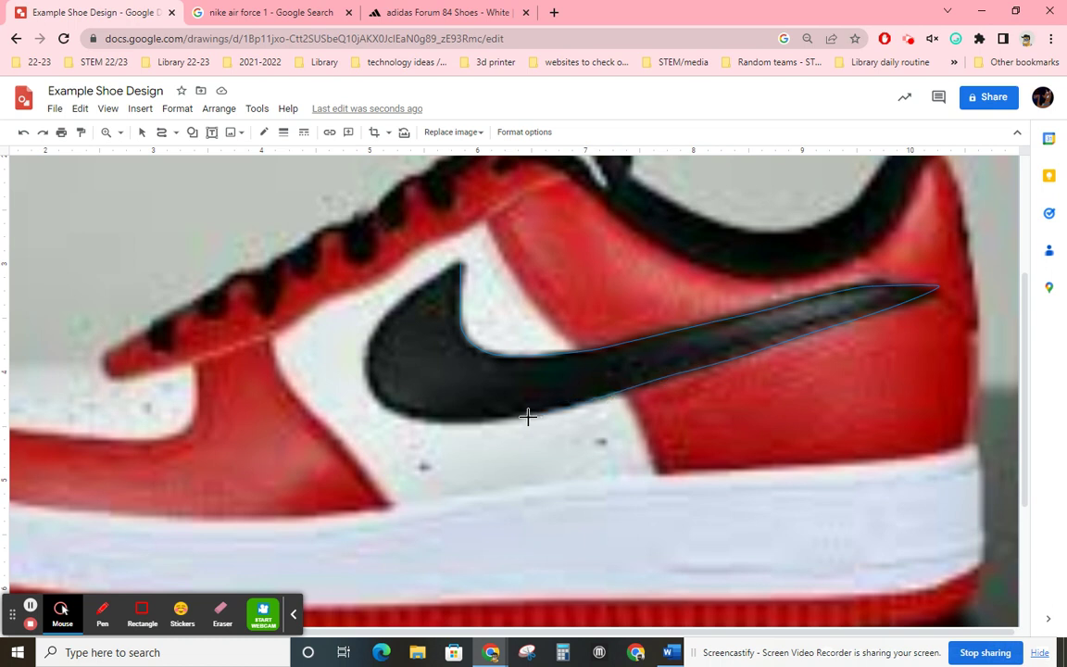
{"action": "left_click", "coordinate": [461, 420]}
{"action": "left_click", "coordinate": [463, 264]}
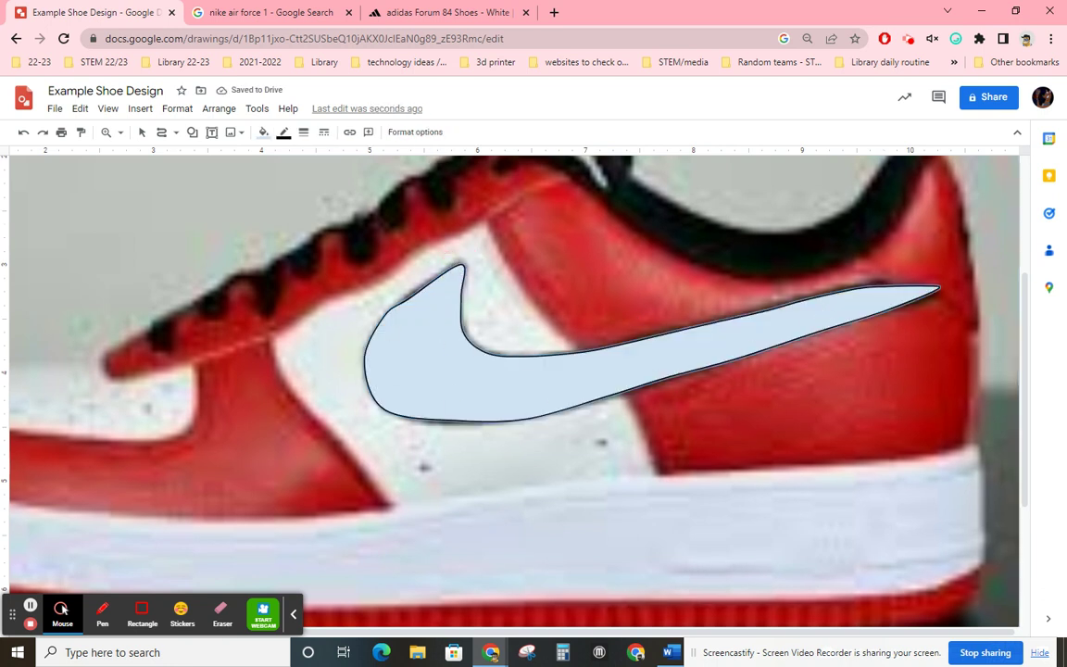
Step: Make the swoosh shape's fill transparent and its border black
{"action": "left_click", "coordinate": [62, 610]}
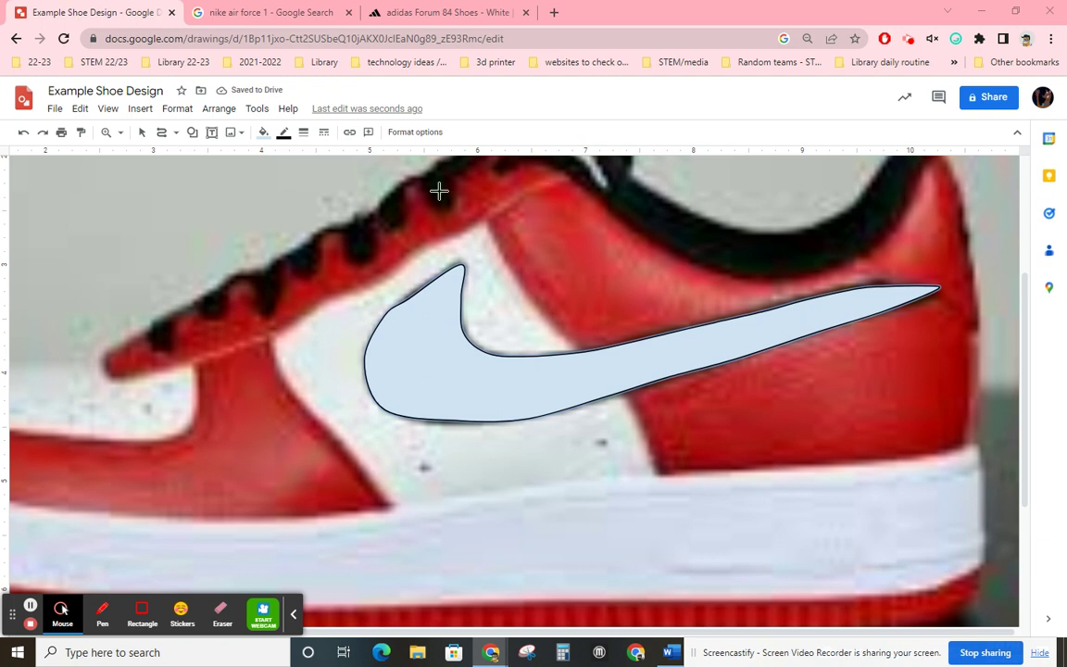
{"action": "left_click", "coordinate": [264, 134]}
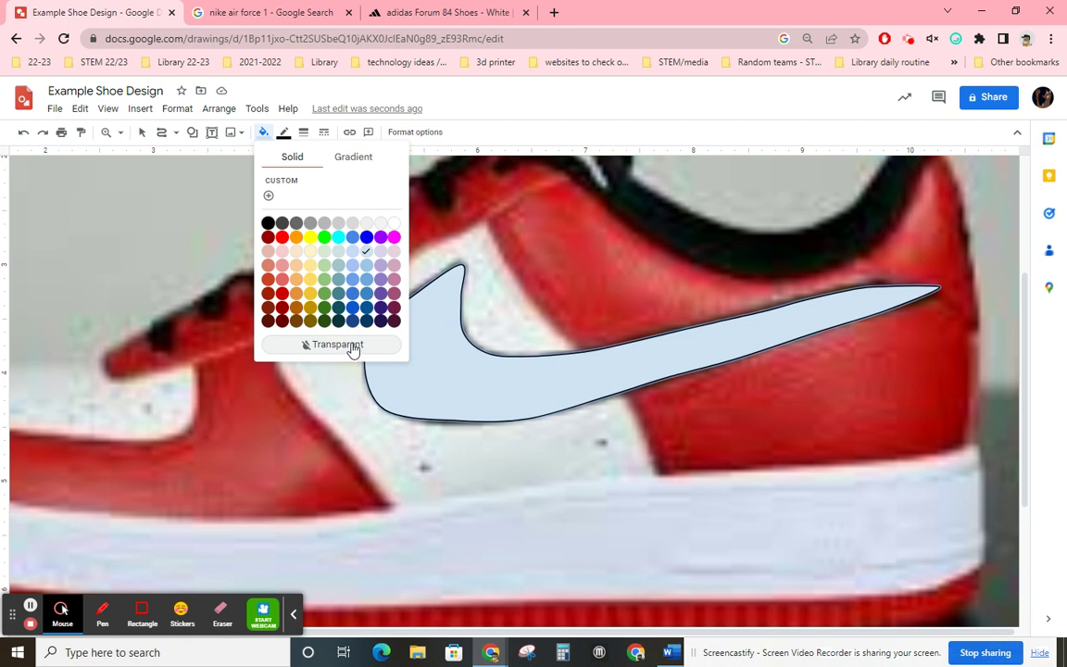
{"action": "left_click", "coordinate": [350, 347]}
{"action": "left_click", "coordinate": [283, 132]}
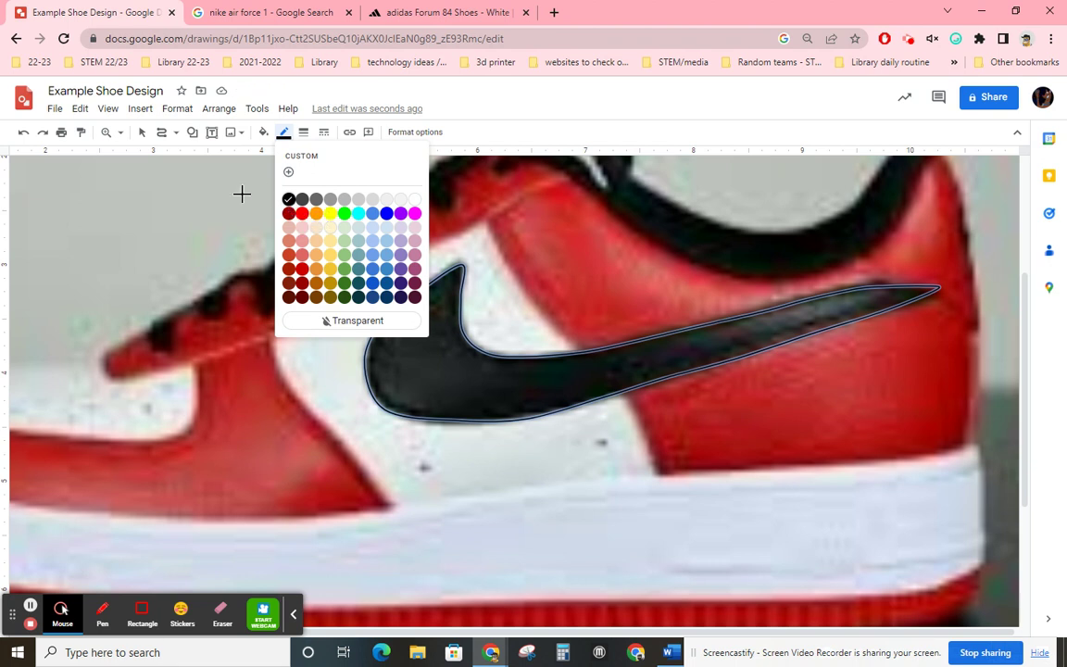
{"action": "left_click", "coordinate": [290, 201]}
{"action": "left_click", "coordinate": [240, 193]}
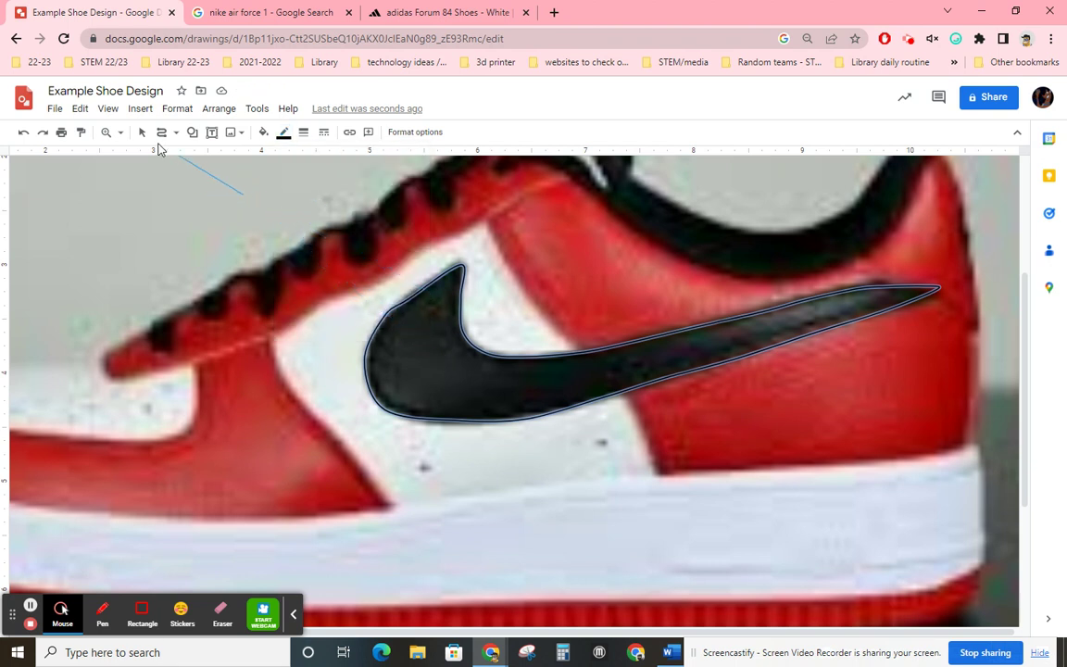
Step: Reselect the traced swoosh and fill it solid white
{"action": "key", "text": "Escape"}
{"action": "left_click", "coordinate": [414, 281]}
{"action": "left_click", "coordinate": [256, 216]}
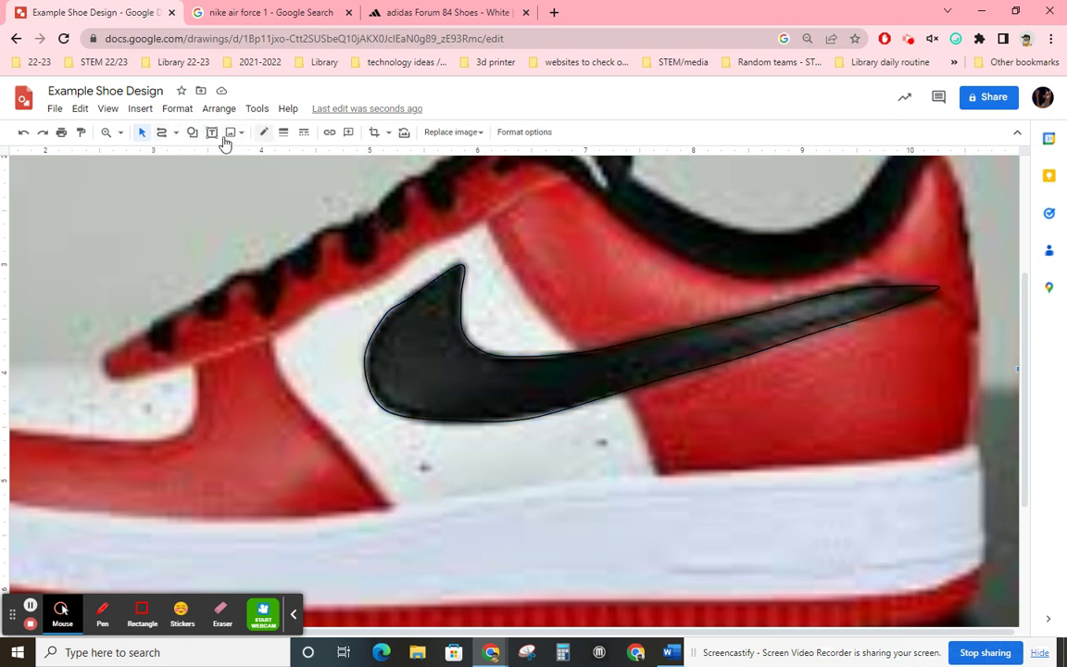
{"action": "left_click", "coordinate": [427, 364]}
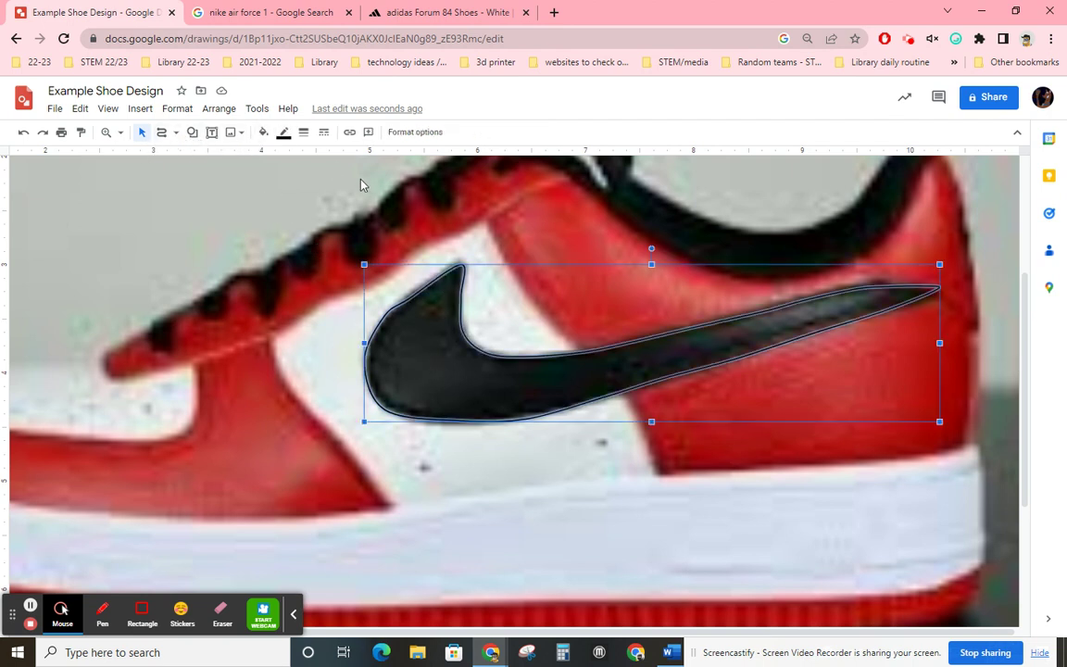
{"action": "left_click", "coordinate": [263, 132]}
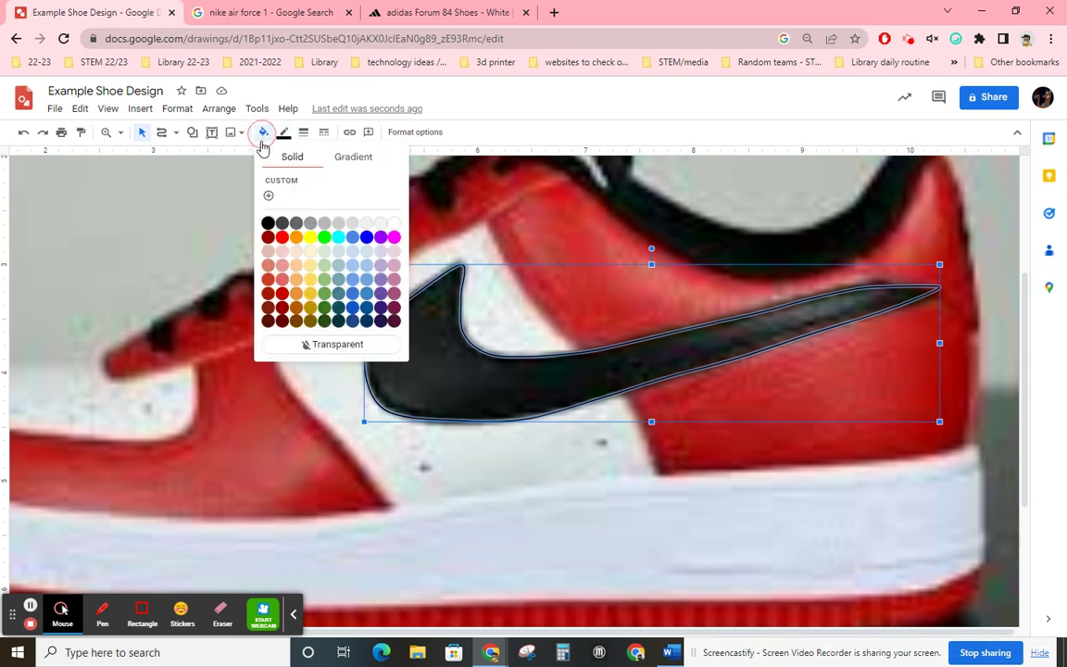
{"action": "left_click", "coordinate": [393, 224]}
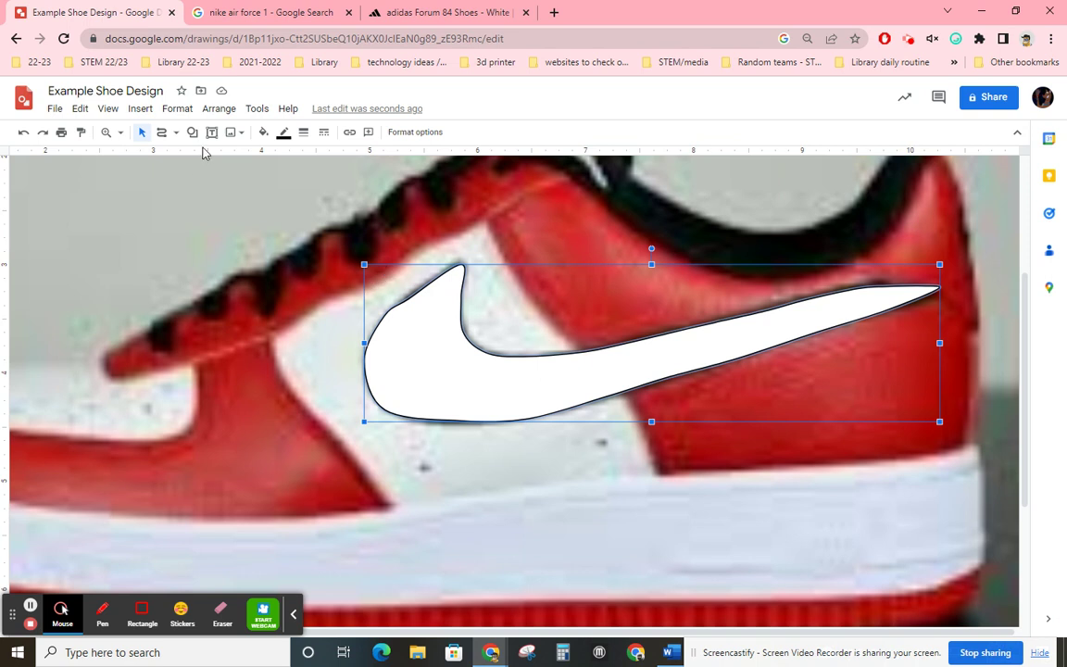
Step: Freehand-trace the white side panel outline with Scribble, closing it back at its start
{"action": "left_click", "coordinate": [162, 132]}
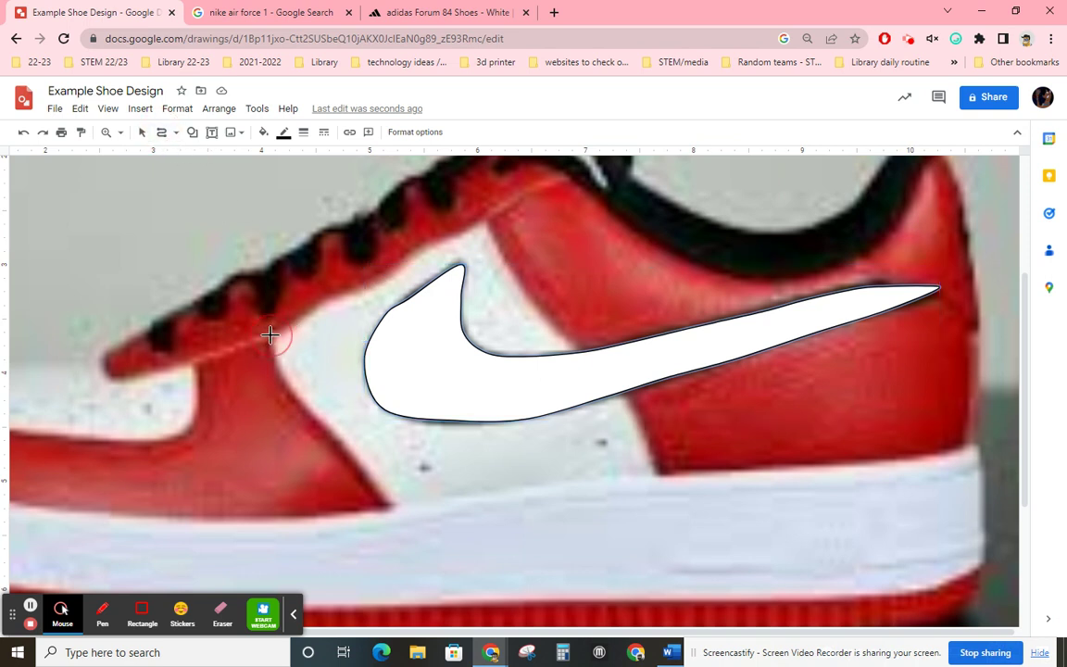
{"action": "mouse_move", "coordinate": [291, 396]}
{"action": "left_mouse_down"}
{"action": "mouse_move", "coordinate": [383, 506]}
{"action": "mouse_move", "coordinate": [659, 480]}
{"action": "mouse_move", "coordinate": [636, 404]}
{"action": "mouse_move", "coordinate": [558, 334]}
{"action": "mouse_move", "coordinate": [491, 226]}
{"action": "mouse_move", "coordinate": [417, 245]}
{"action": "mouse_move", "coordinate": [426, 245]}
{"action": "mouse_move", "coordinate": [402, 269]}
{"action": "mouse_move", "coordinate": [339, 290]}
{"action": "left_mouse_up"}
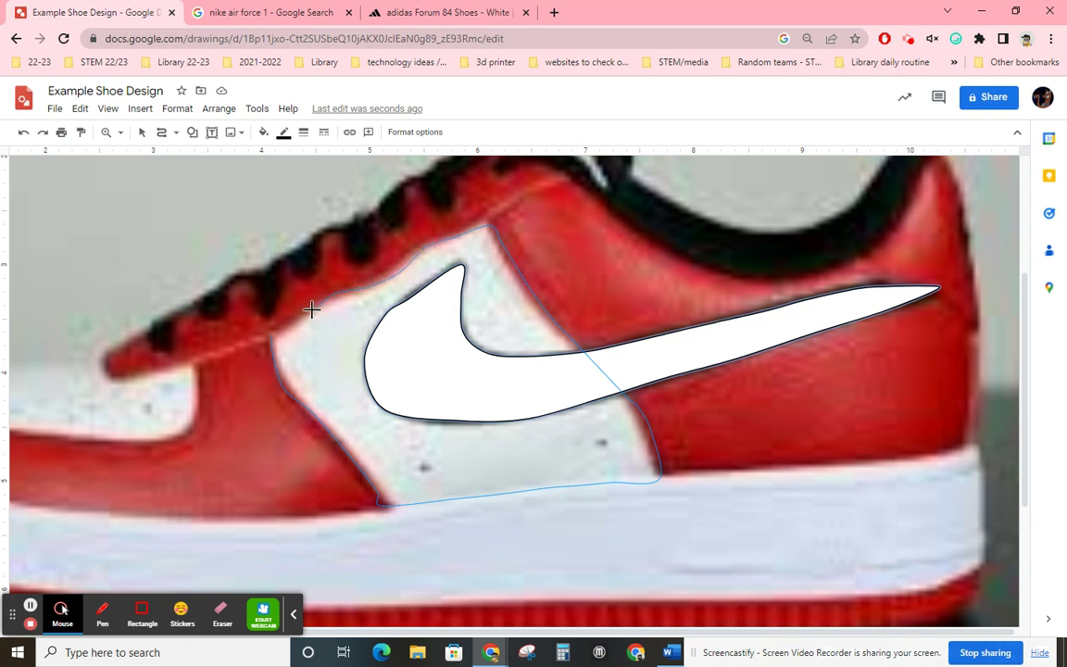
{"action": "left_click_drag", "start_coordinate": [271, 336], "coordinate": [272, 335]}
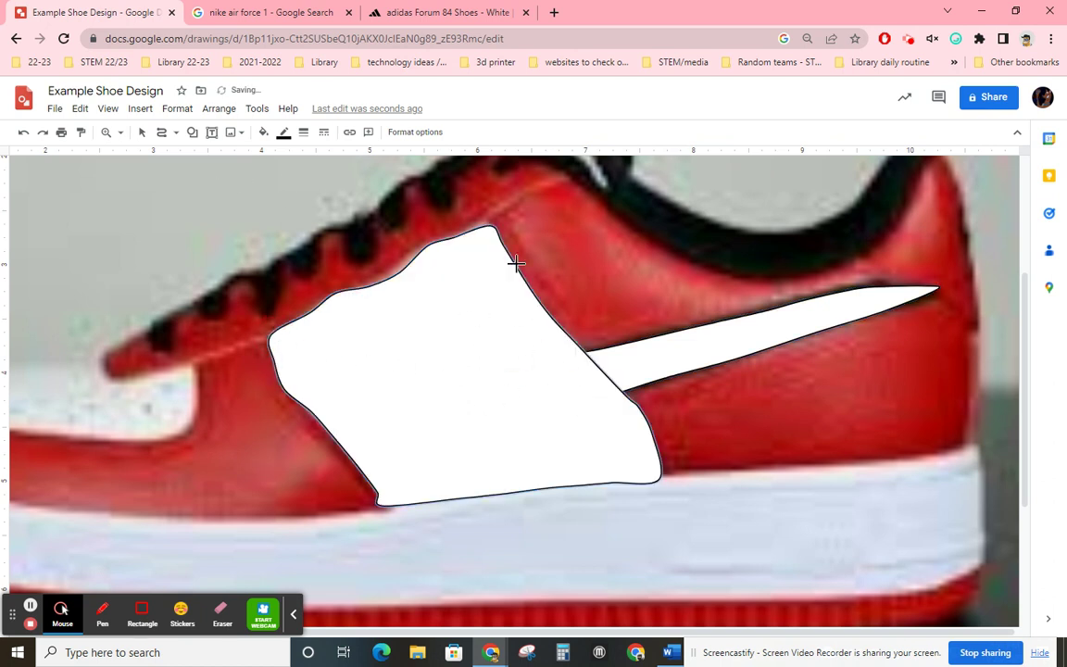
Step: Send the white side-panel shape backward so the swoosh outline shows on top
{"action": "left_click", "coordinate": [142, 131]}
{"action": "right_click", "coordinate": [478, 334]}
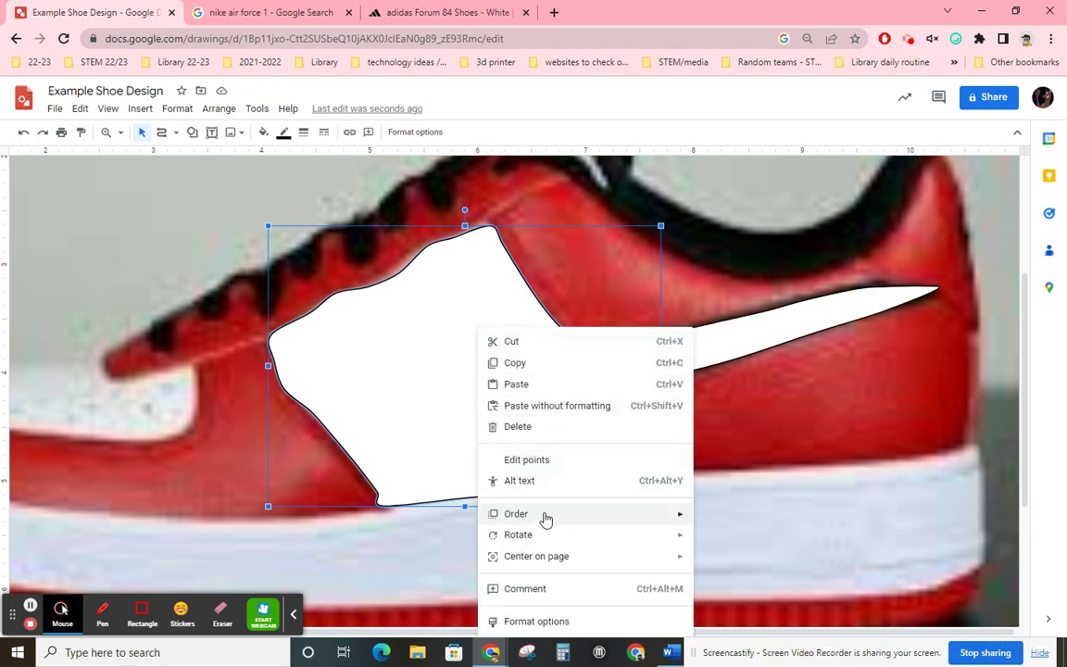
{"action": "mouse_move", "coordinate": [546, 514]}
{"action": "left_click", "coordinate": [747, 561]}
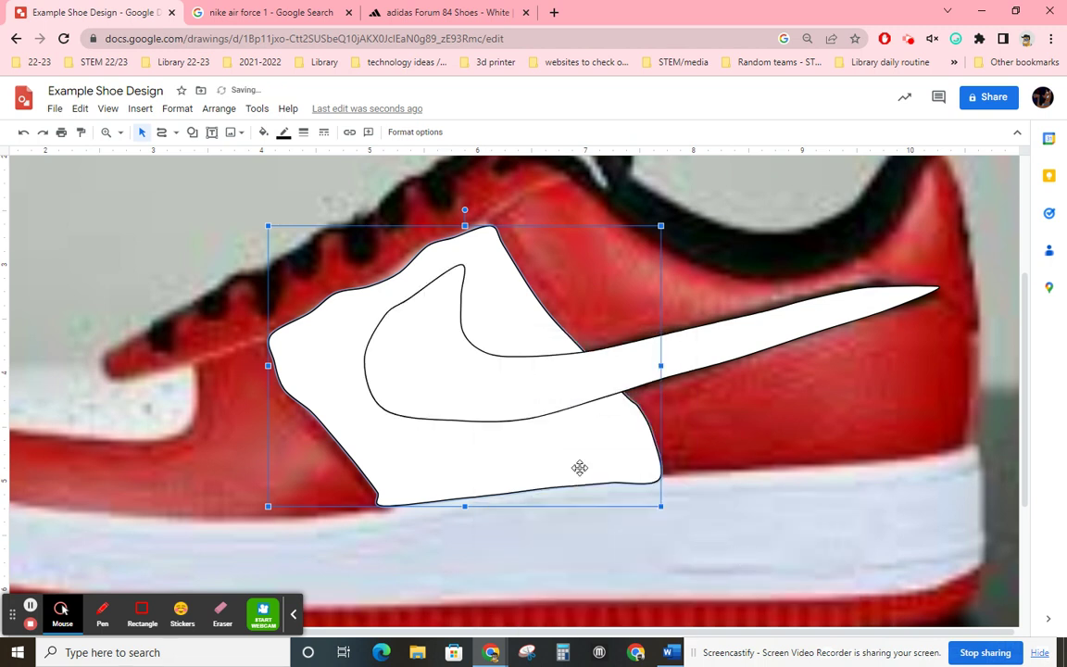
{"action": "left_click", "coordinate": [577, 280]}
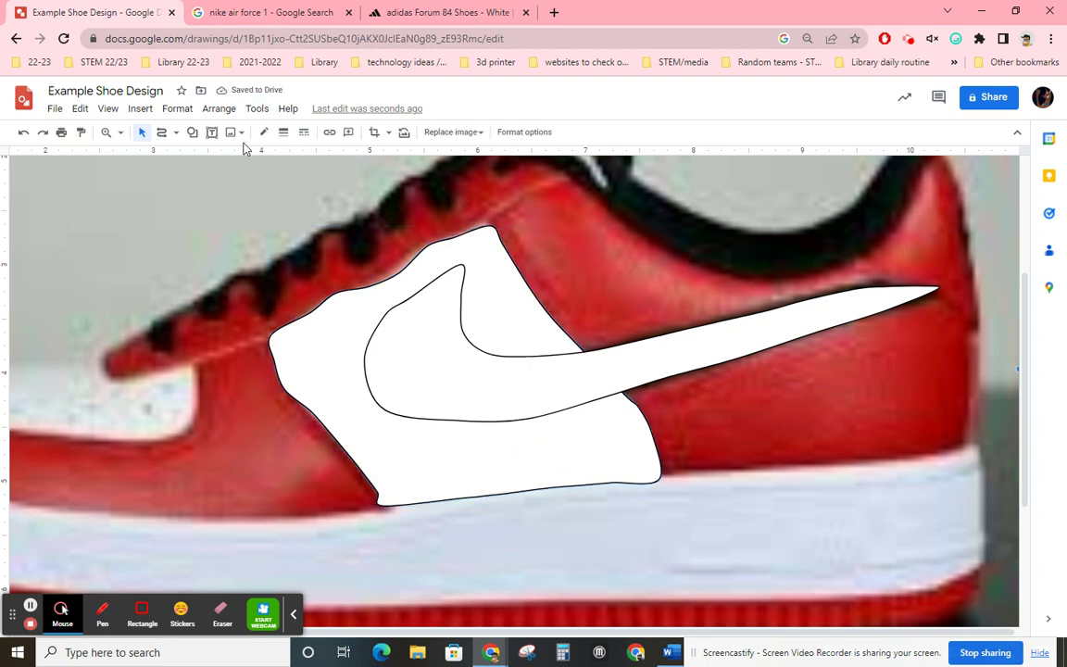
{"action": "left_click", "coordinate": [161, 131]}
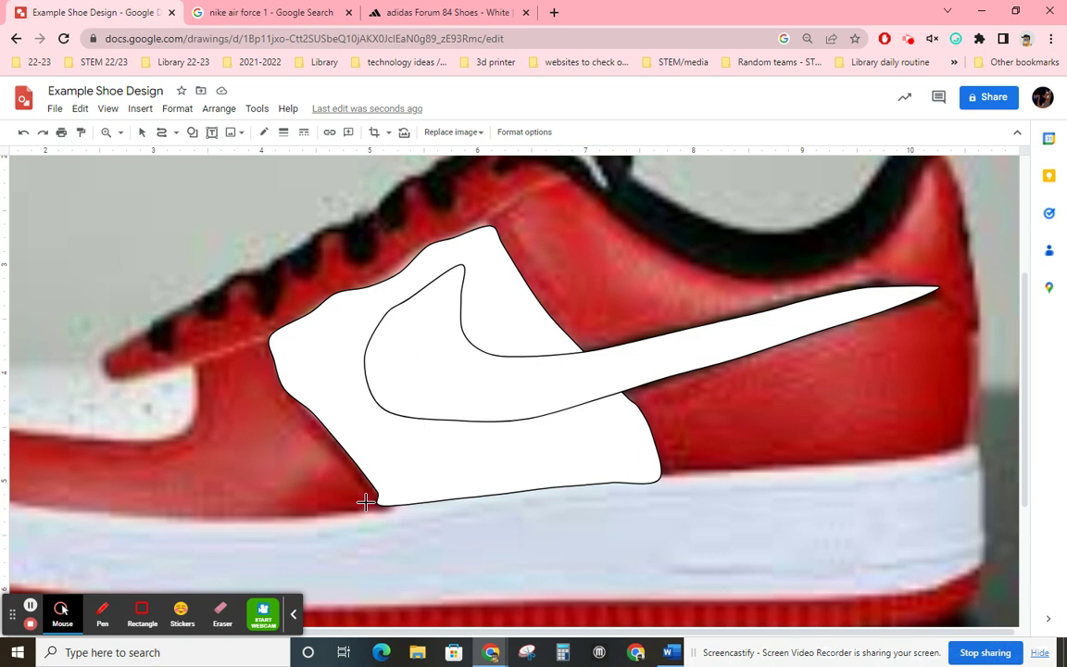
Step: Select the sneaker photo behind the tracing and delete it, leaving only the traced shapes
{"action": "left_click", "coordinate": [30, 605]}
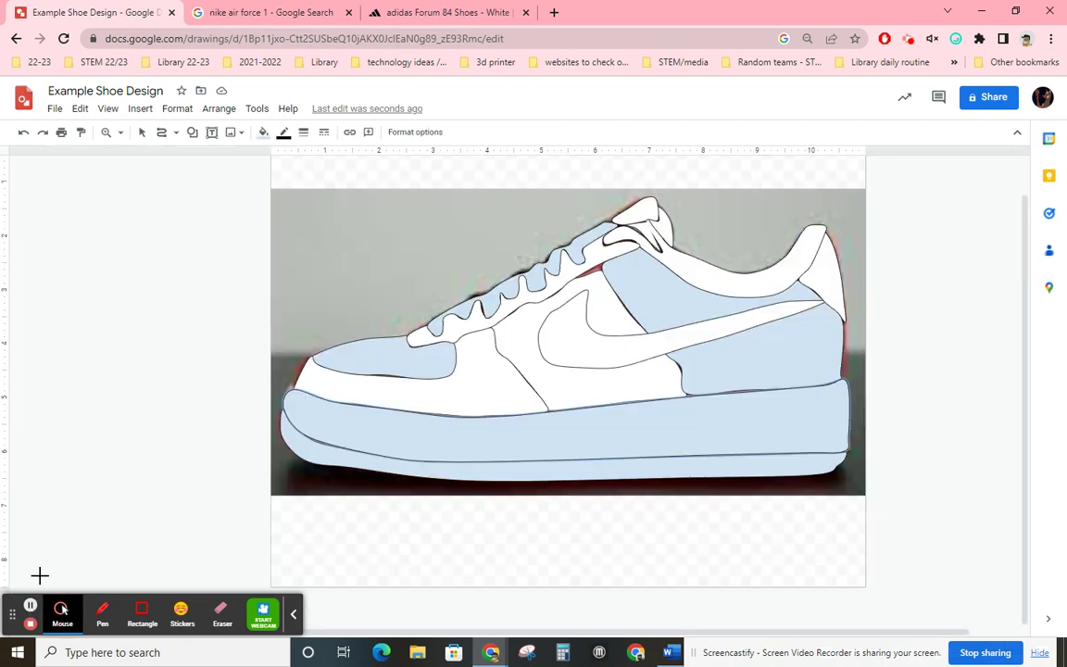
{"action": "left_click", "coordinate": [142, 132]}
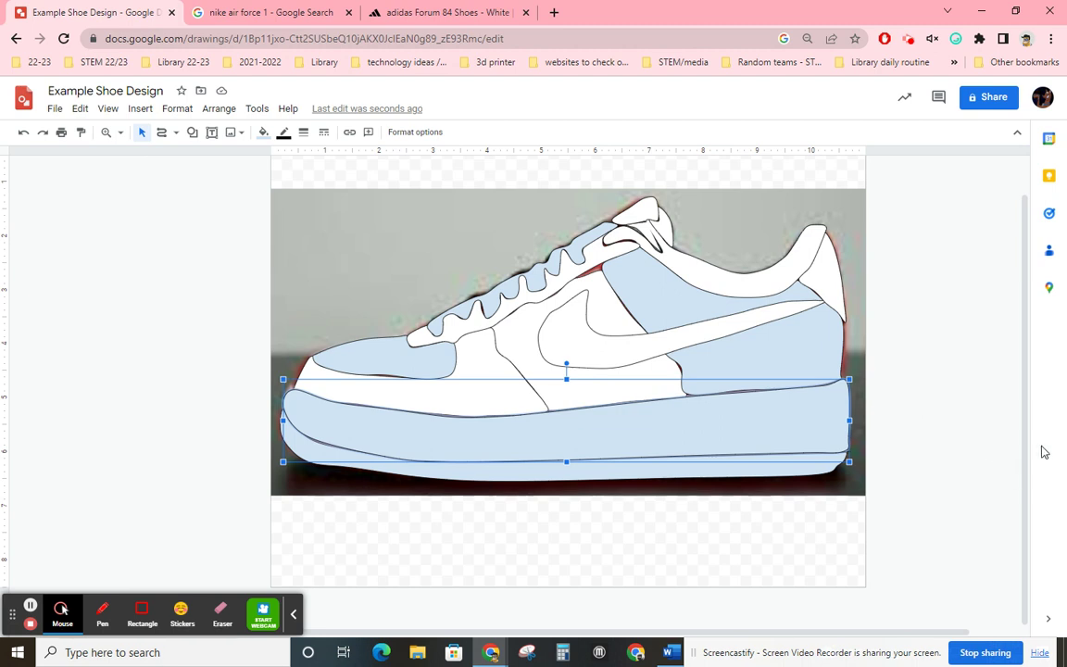
{"action": "left_click", "coordinate": [963, 392]}
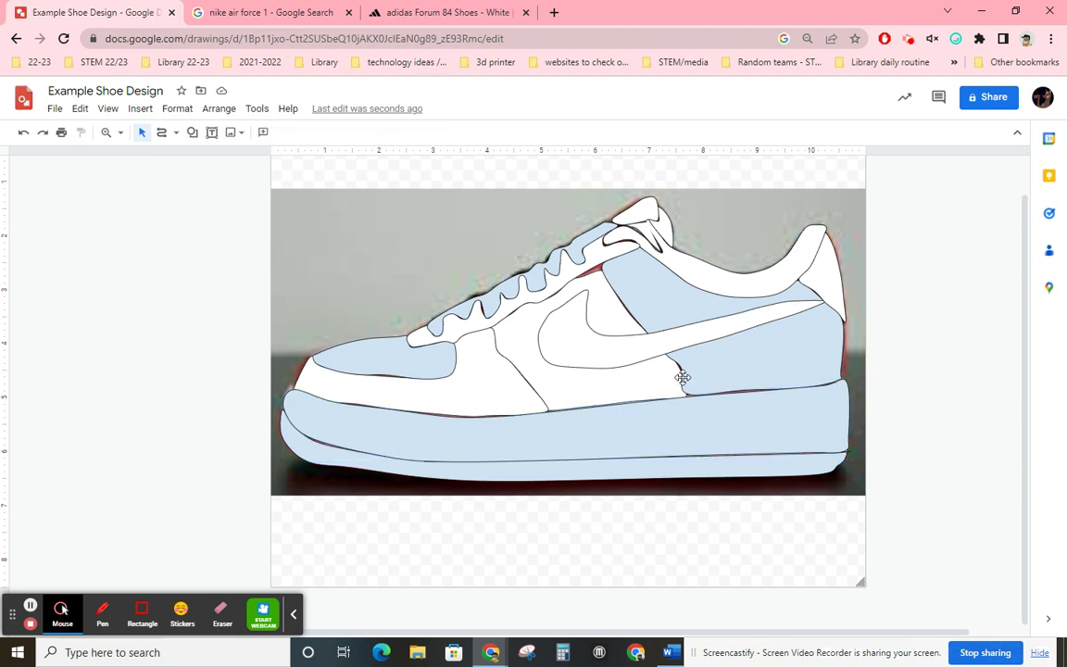
{"action": "scroll", "coordinate": [764, 336], "scroll_direction": "up", "scroll_amount": 1}
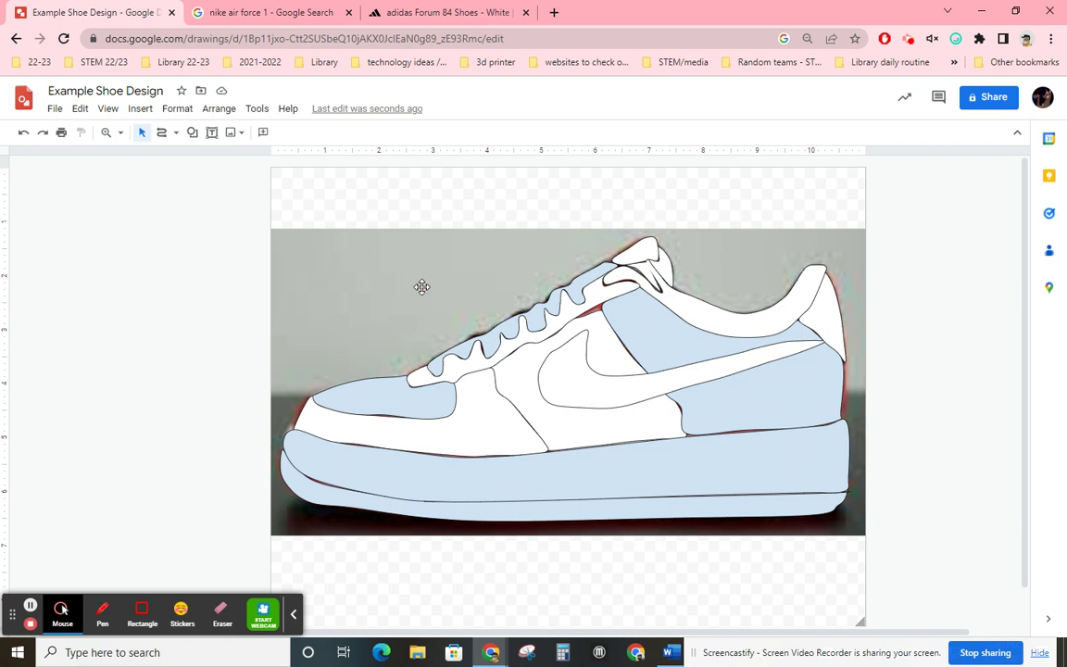
{"action": "left_click", "coordinate": [381, 259]}
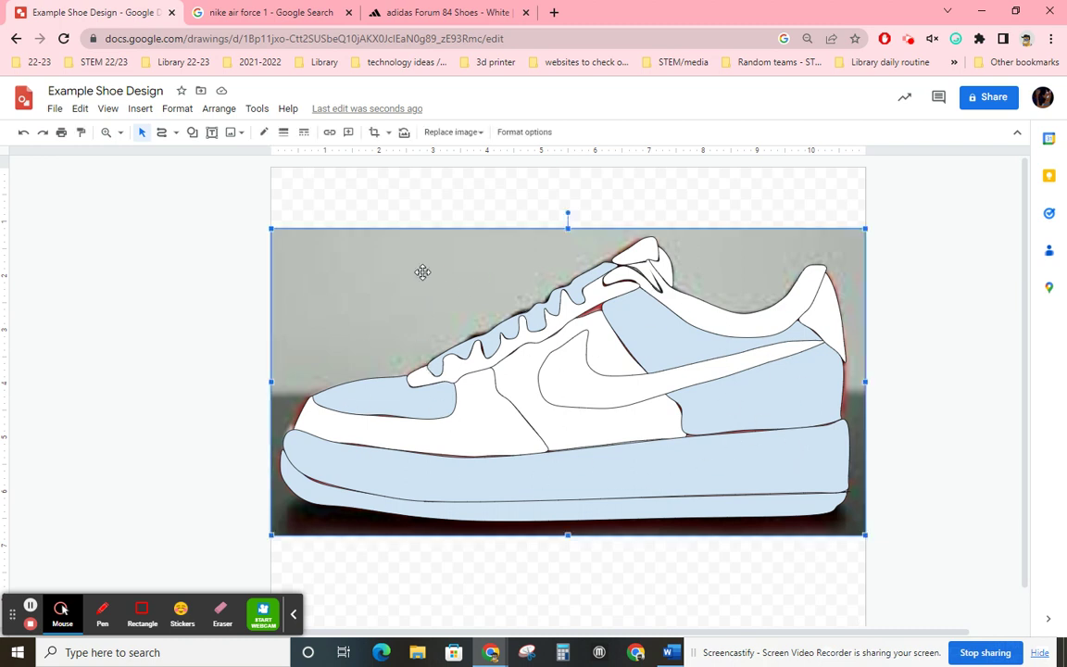
{"action": "left_click_drag", "start_coordinate": [428, 265], "coordinate": [427, 256]}
{"action": "key", "text": "Delete"}
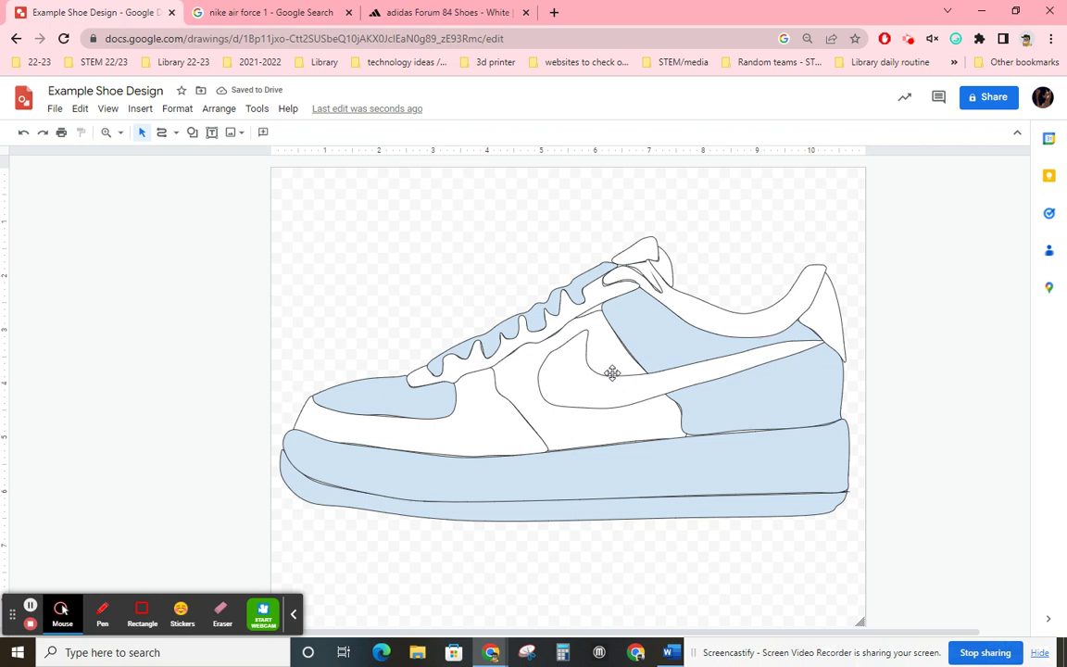
Step: Fill the toe cap and the heel tab bright green
{"action": "left_click", "coordinate": [376, 383]}
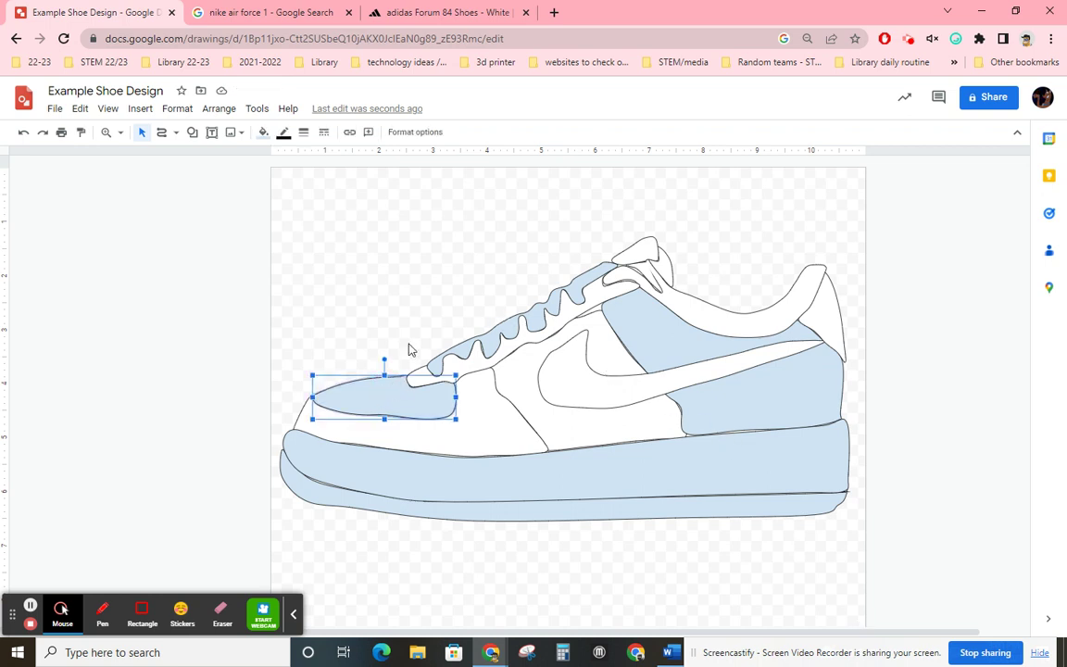
{"action": "left_click", "coordinate": [263, 132]}
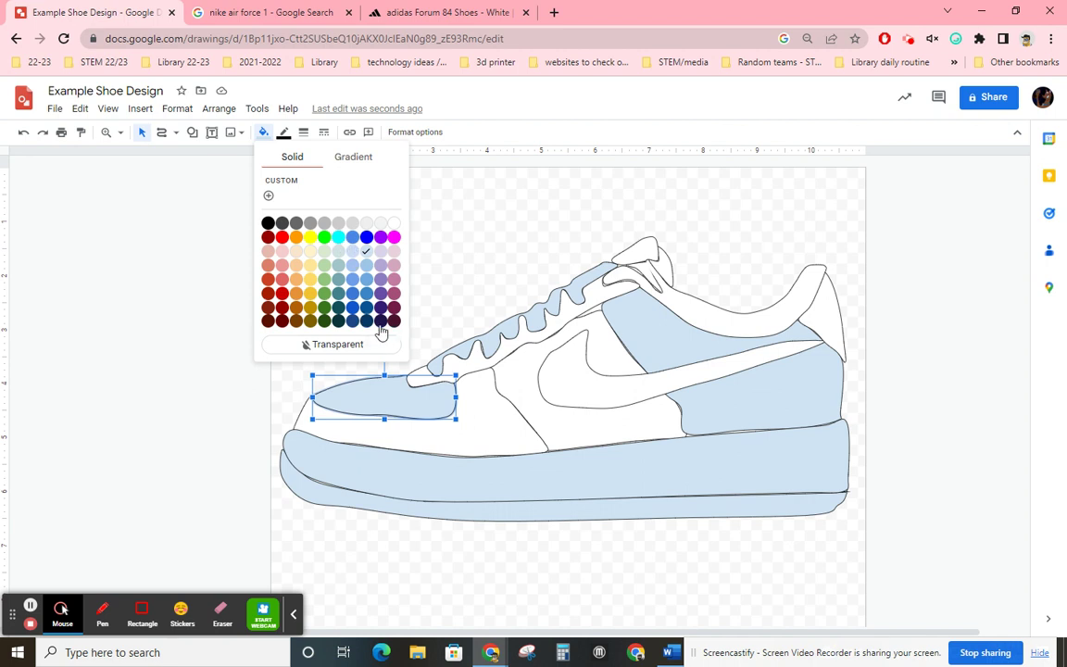
{"action": "left_click", "coordinate": [393, 224]}
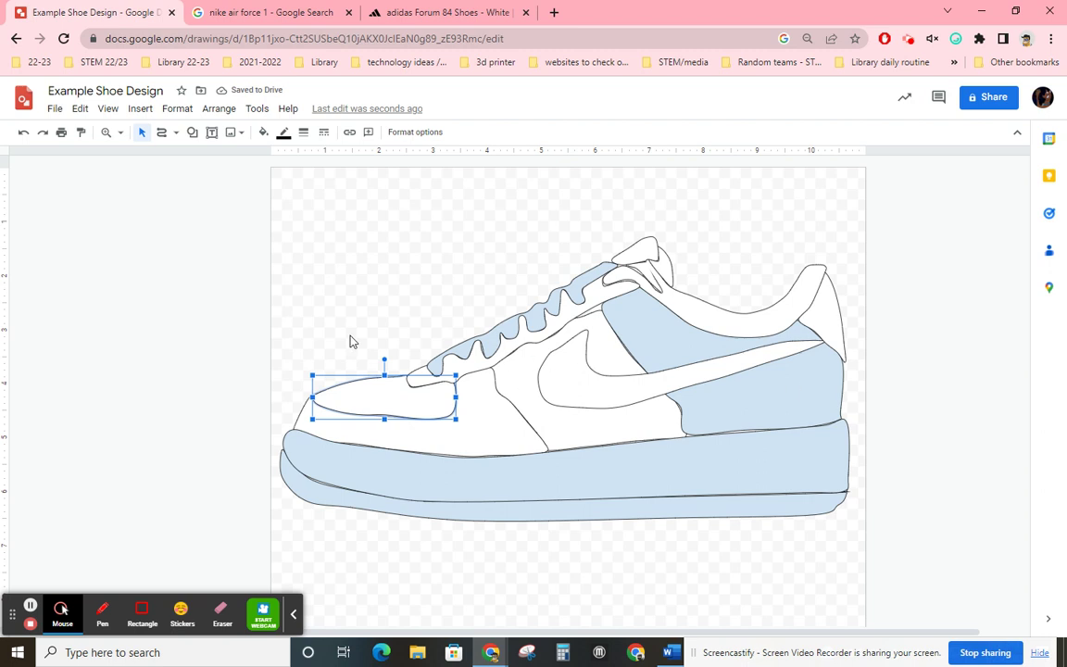
{"action": "left_click", "coordinate": [264, 132]}
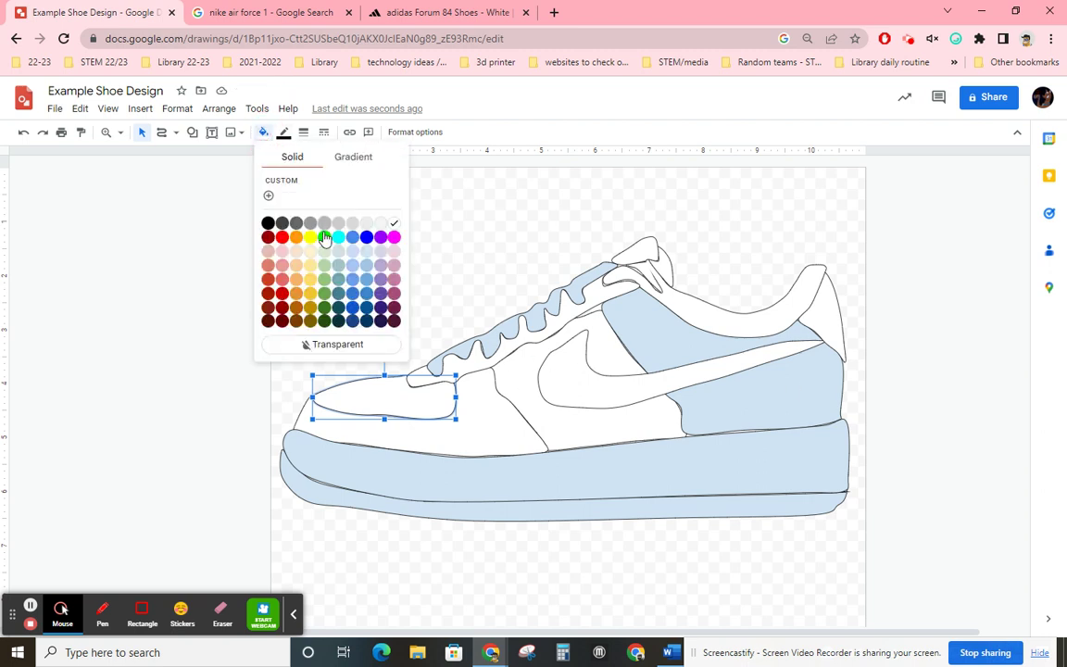
{"action": "left_click", "coordinate": [324, 237]}
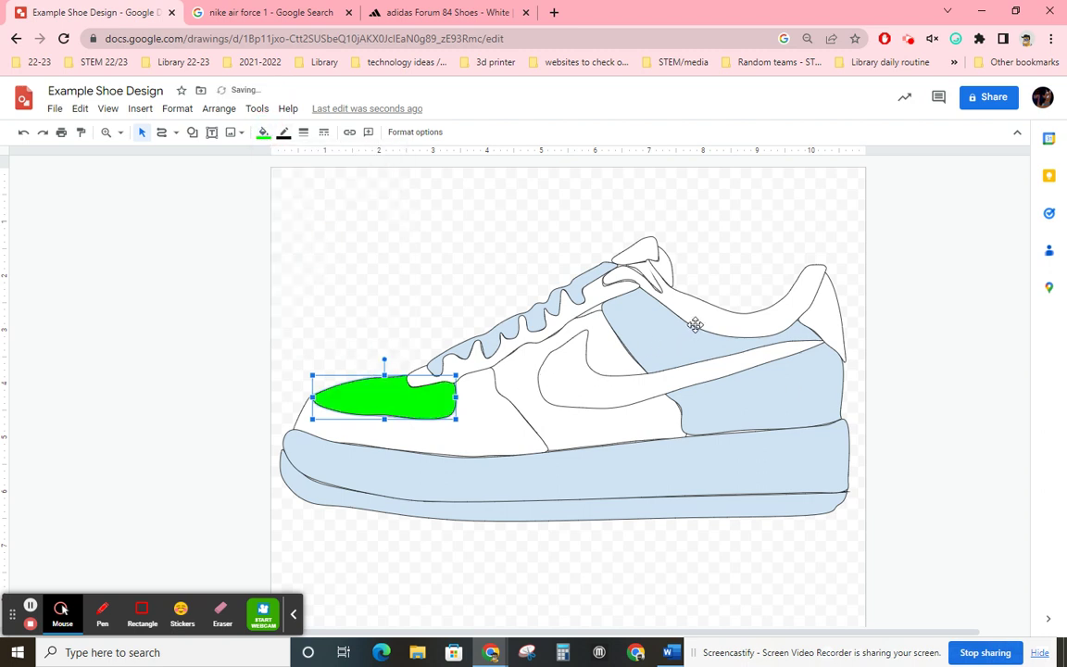
{"action": "left_click", "coordinate": [824, 310]}
{"action": "left_click", "coordinate": [264, 131]}
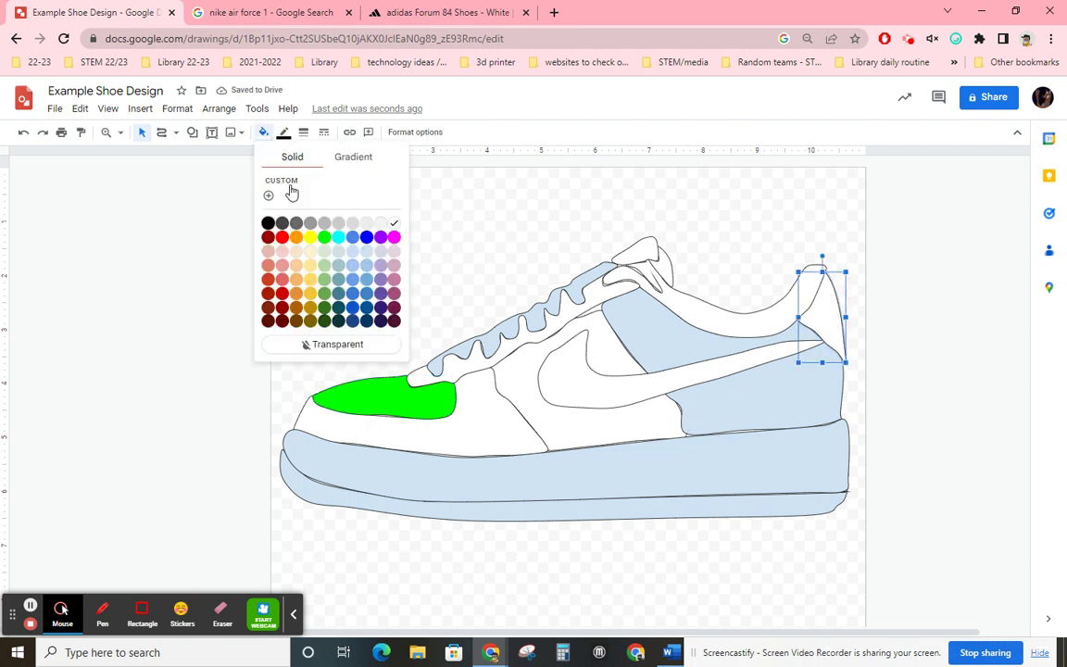
{"action": "left_click", "coordinate": [324, 237]}
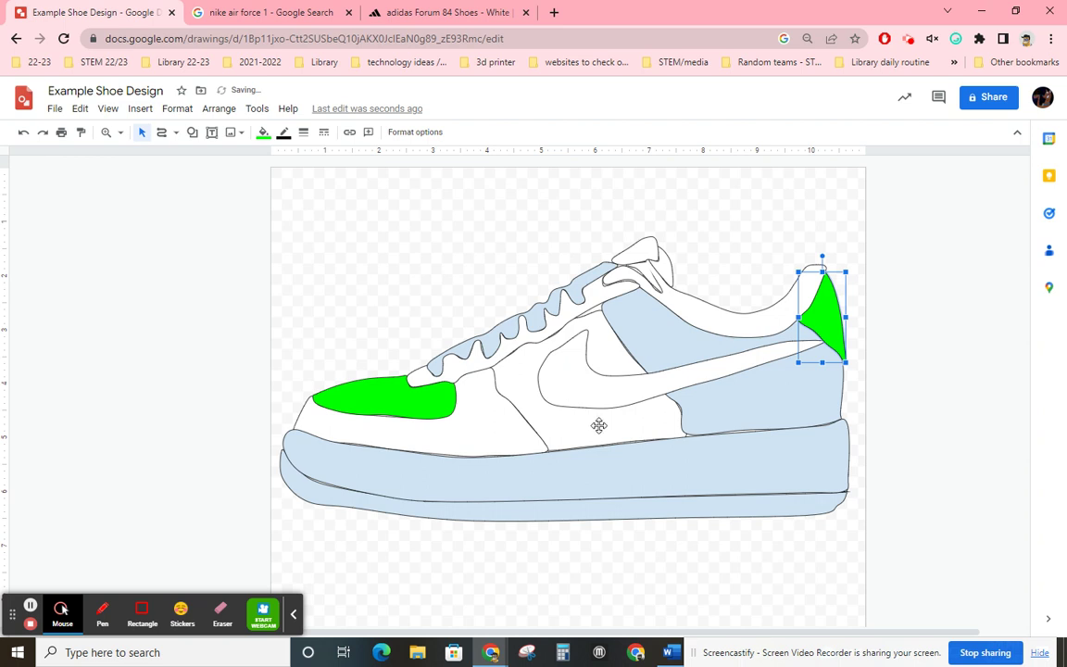
Step: Select the swoosh shape and give it a red fill
{"action": "left_click", "coordinate": [540, 384]}
{"action": "left_click", "coordinate": [264, 131]}
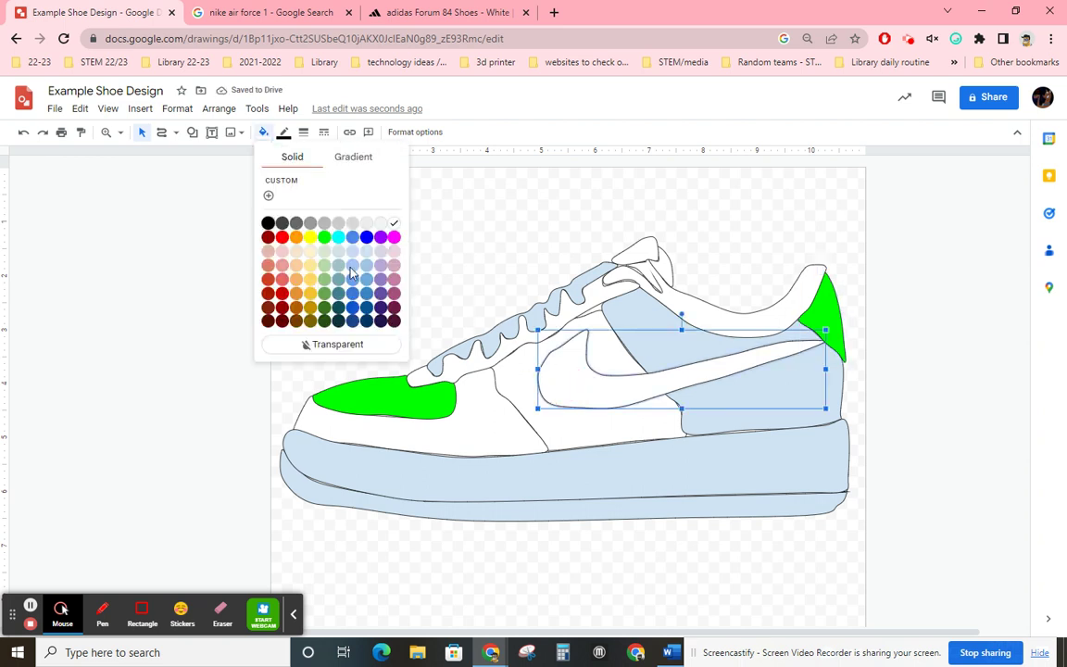
{"action": "left_click", "coordinate": [281, 237]}
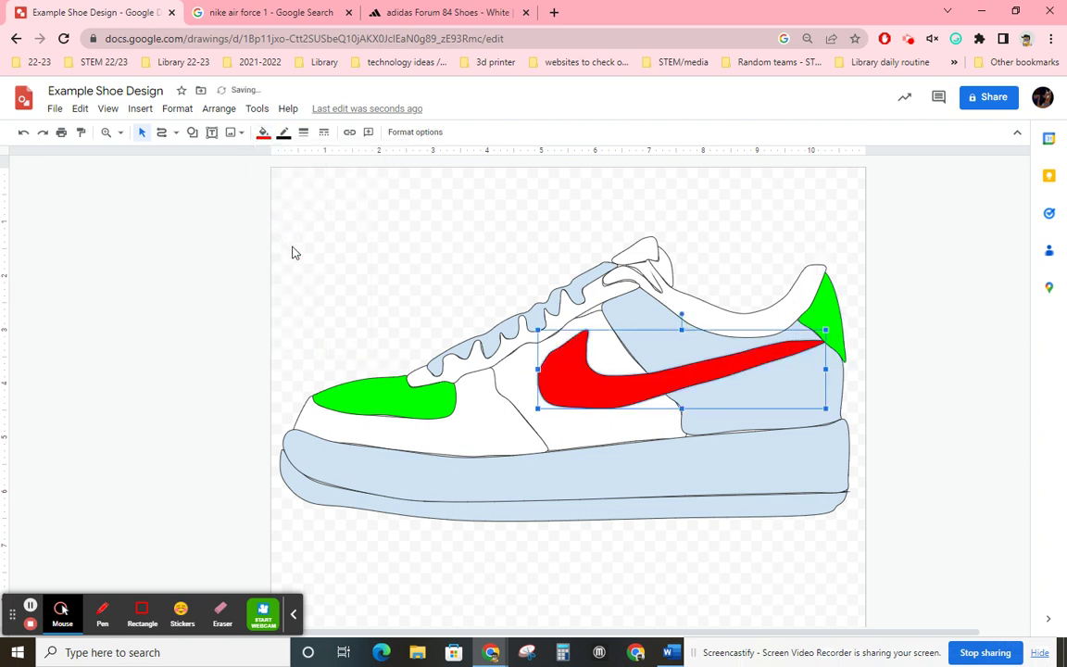
Step: Fill the outer sole bright green
{"action": "left_click", "coordinate": [422, 461]}
{"action": "left_click", "coordinate": [264, 132]}
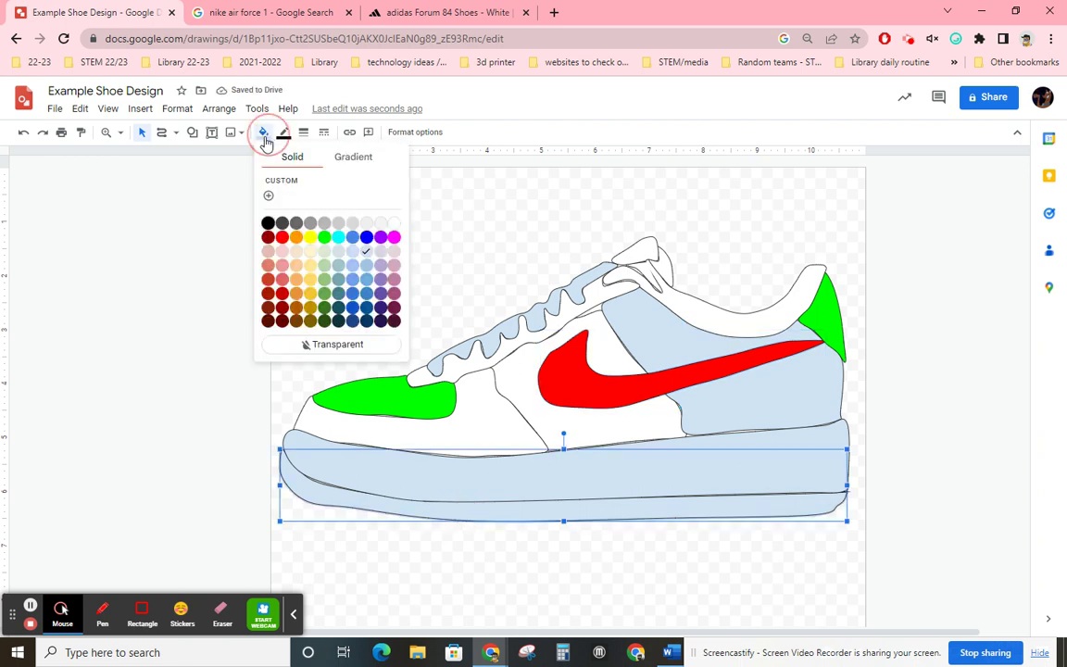
{"action": "left_click", "coordinate": [324, 237]}
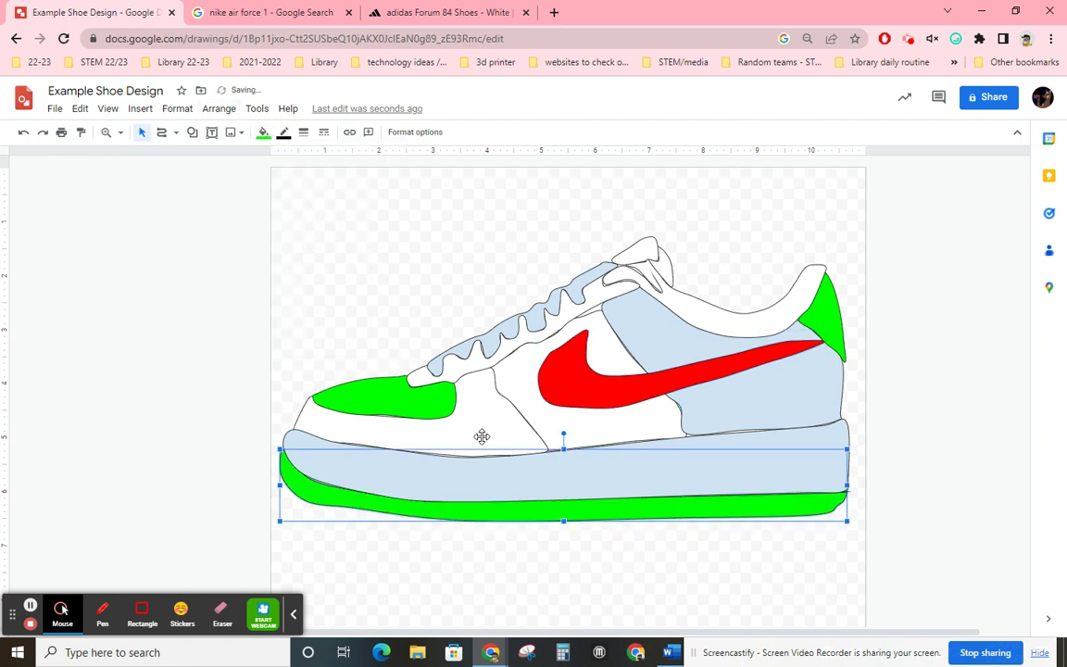
Step: Fill the midsole with a custom, slightly transparent darker blue (#4b80afd6)
{"action": "left_click", "coordinate": [441, 420]}
{"action": "left_click", "coordinate": [264, 131]}
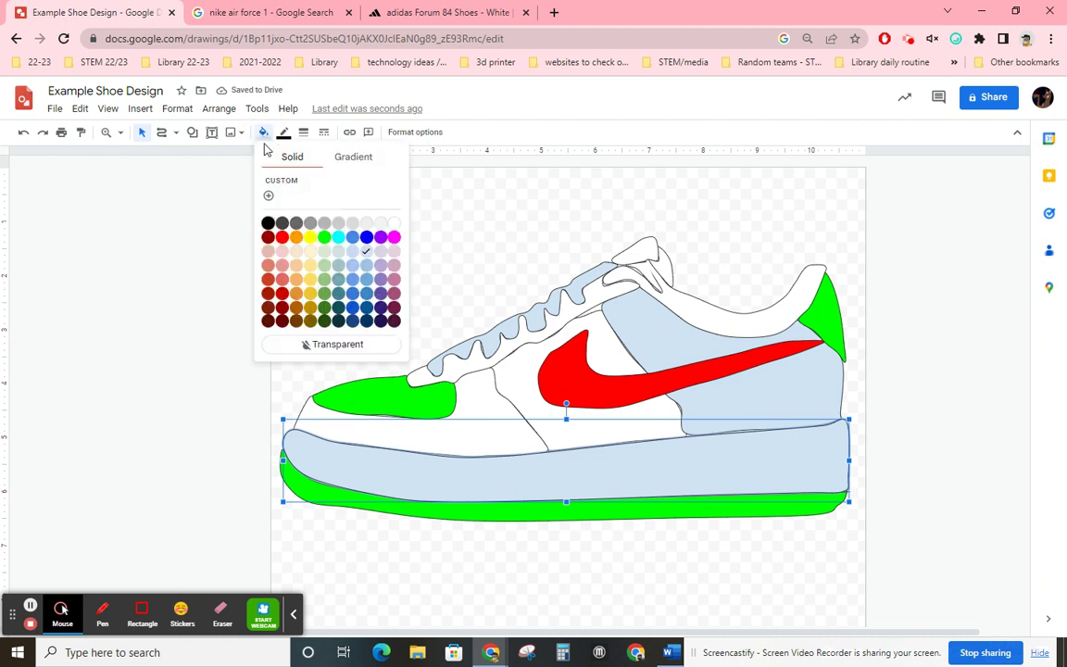
{"action": "left_click", "coordinate": [267, 192]}
{"action": "left_click_drag", "start_coordinate": [493, 283], "coordinate": [544, 316]}
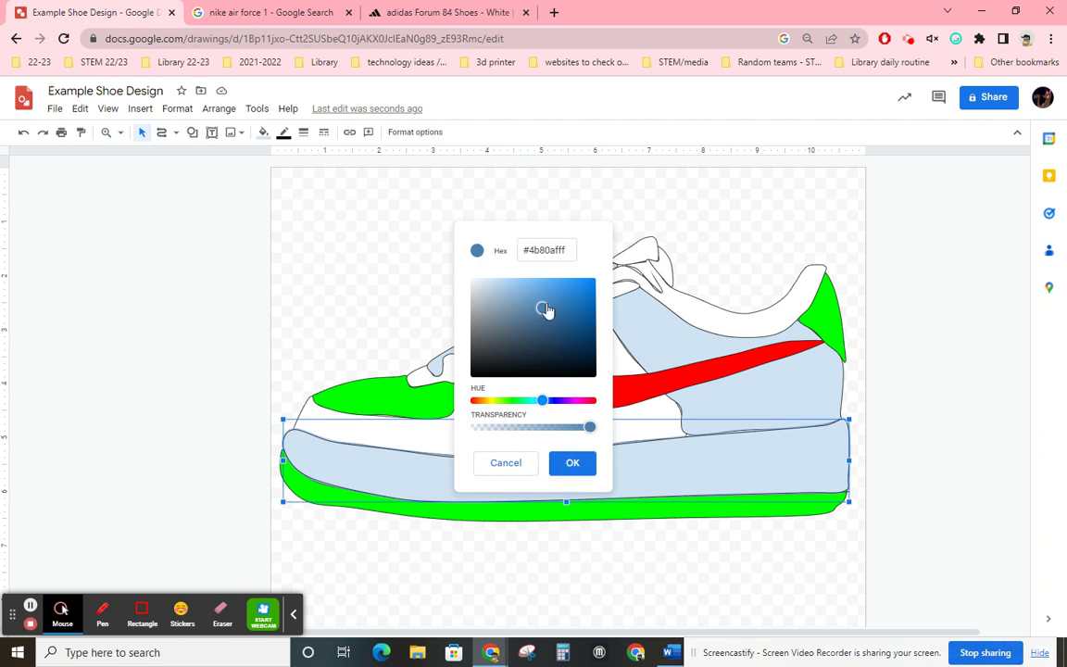
{"action": "mouse_move", "coordinate": [589, 431]}
{"action": "left_mouse_down"}
{"action": "mouse_move", "coordinate": [517, 429]}
{"action": "mouse_move", "coordinate": [591, 429]}
{"action": "left_mouse_up"}
{"action": "left_click", "coordinate": [575, 465]}
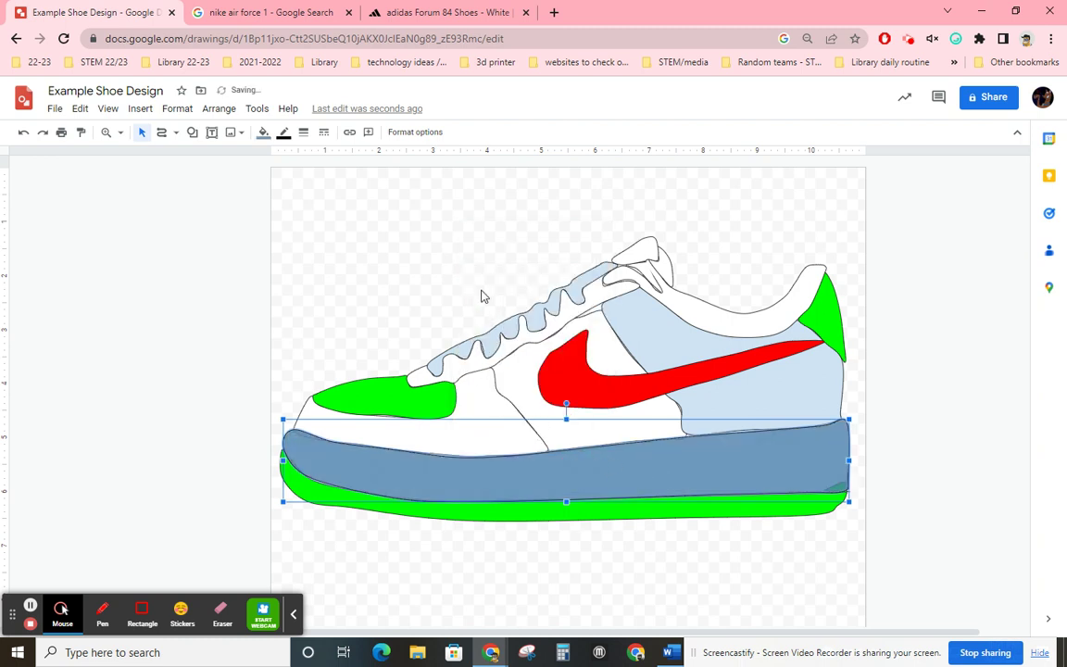
{"action": "double_click", "coordinate": [458, 467]}
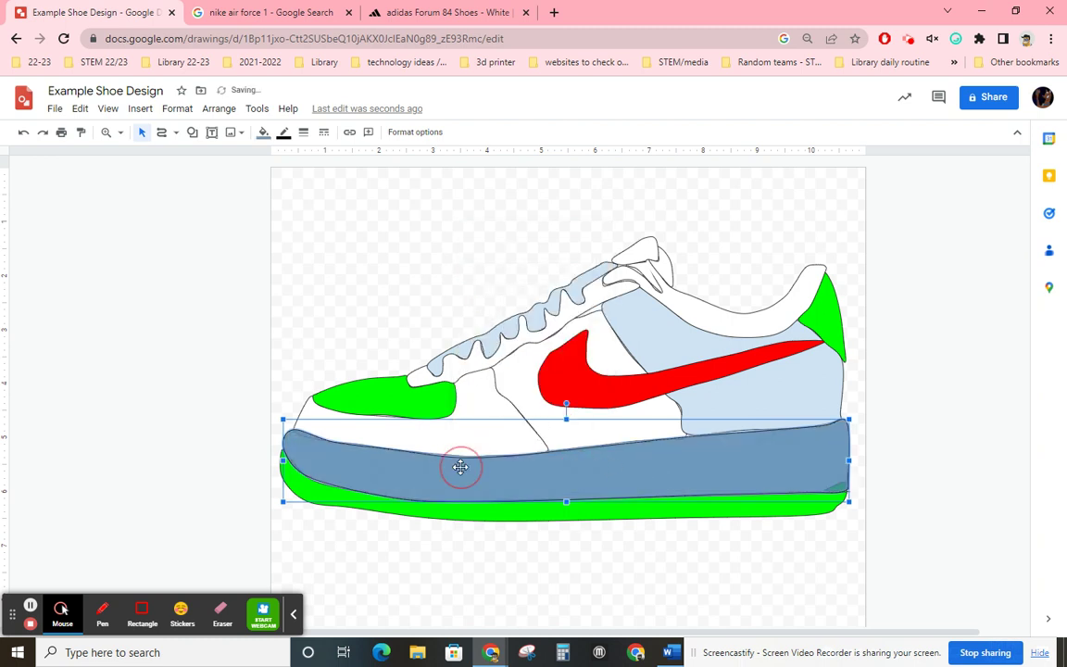
Step: Reapply the custom blue to the midsole and fill the lace strip with it
{"action": "left_click", "coordinate": [267, 134]}
{"action": "left_click", "coordinate": [269, 198]}
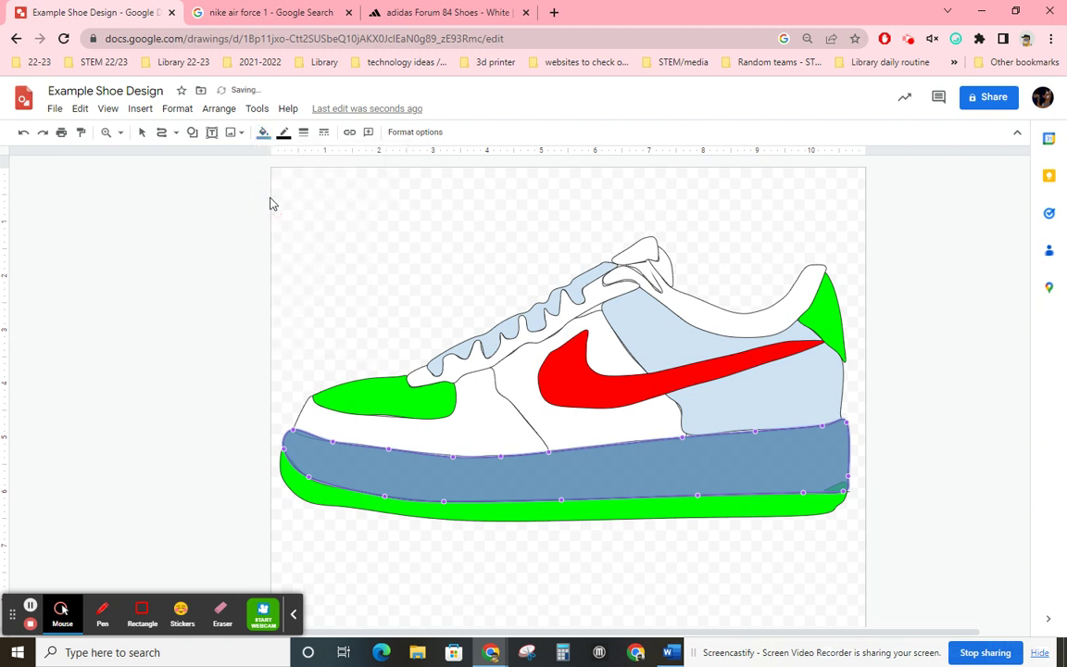
{"action": "left_click", "coordinate": [508, 458]}
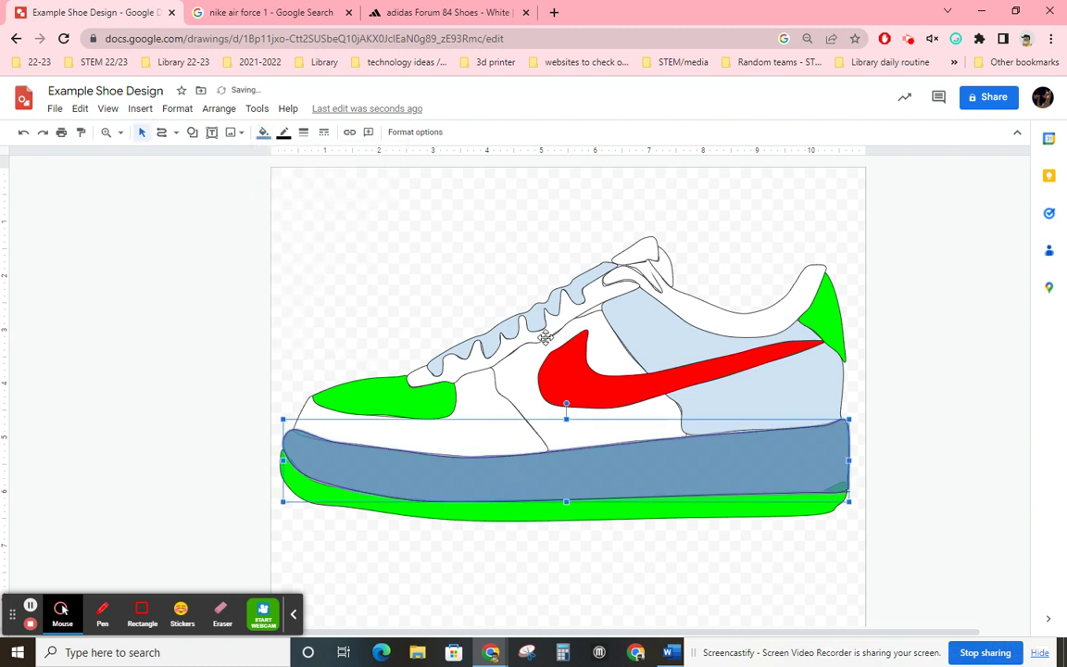
{"action": "left_click", "coordinate": [508, 285]}
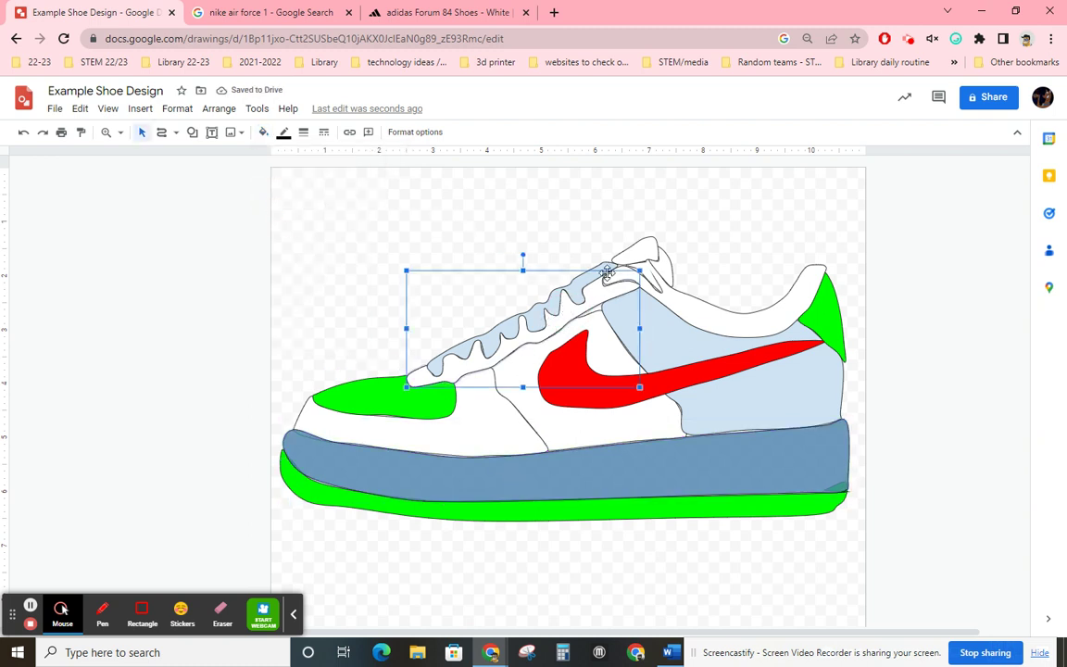
{"action": "left_click", "coordinate": [263, 132]}
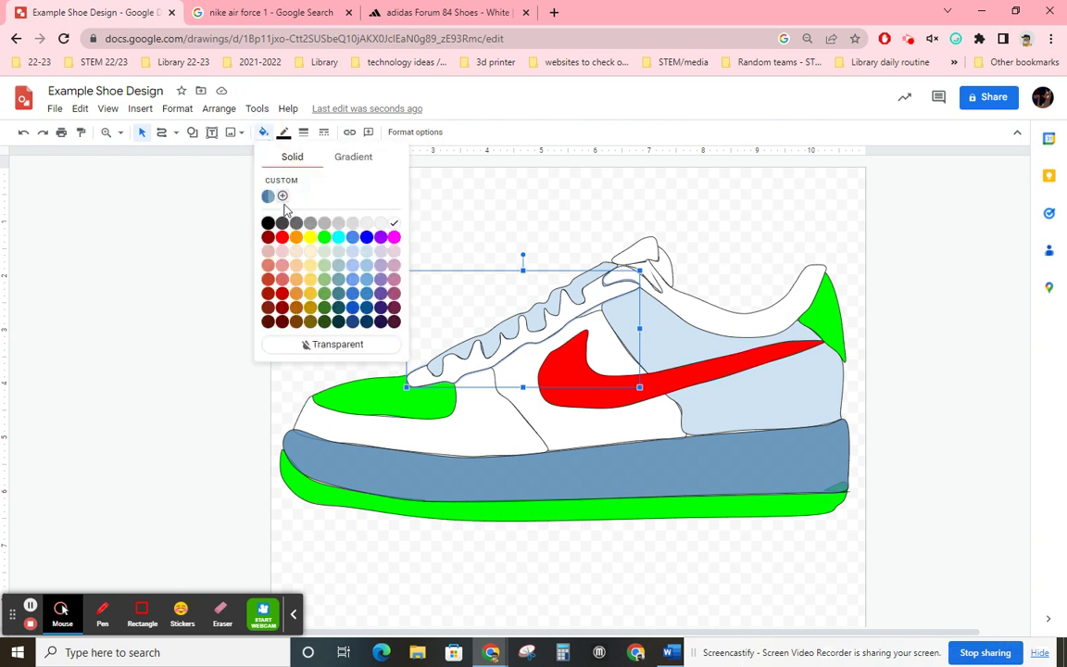
{"action": "left_click", "coordinate": [267, 198]}
{"action": "left_click", "coordinate": [465, 230]}
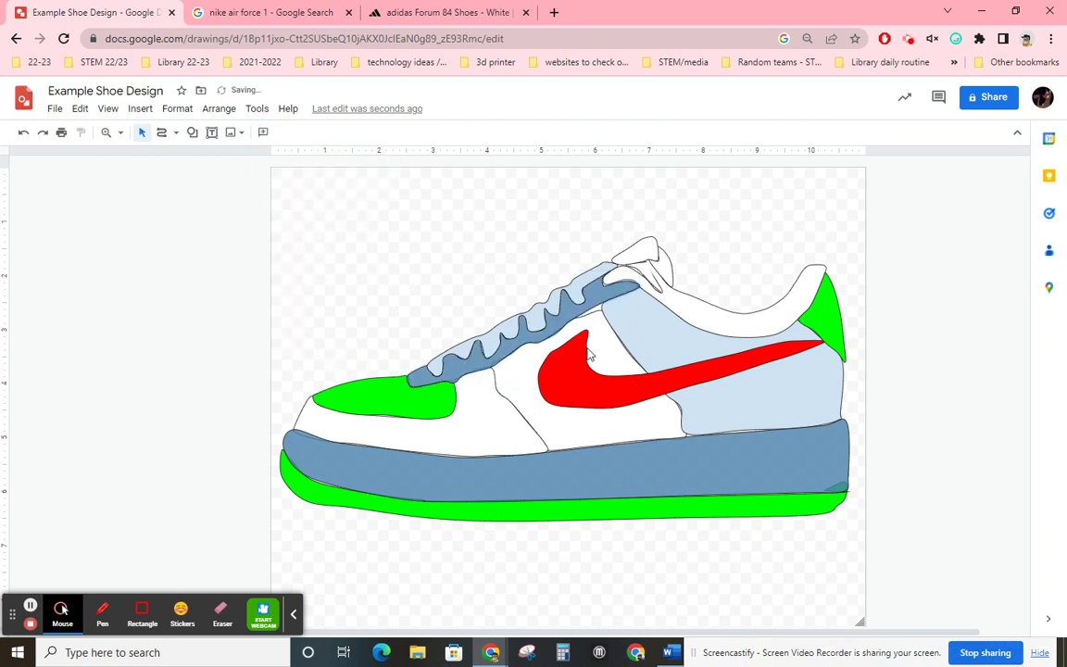
Step: Fill the laces shape black
{"action": "left_click", "coordinate": [579, 283]}
{"action": "left_click", "coordinate": [264, 133]}
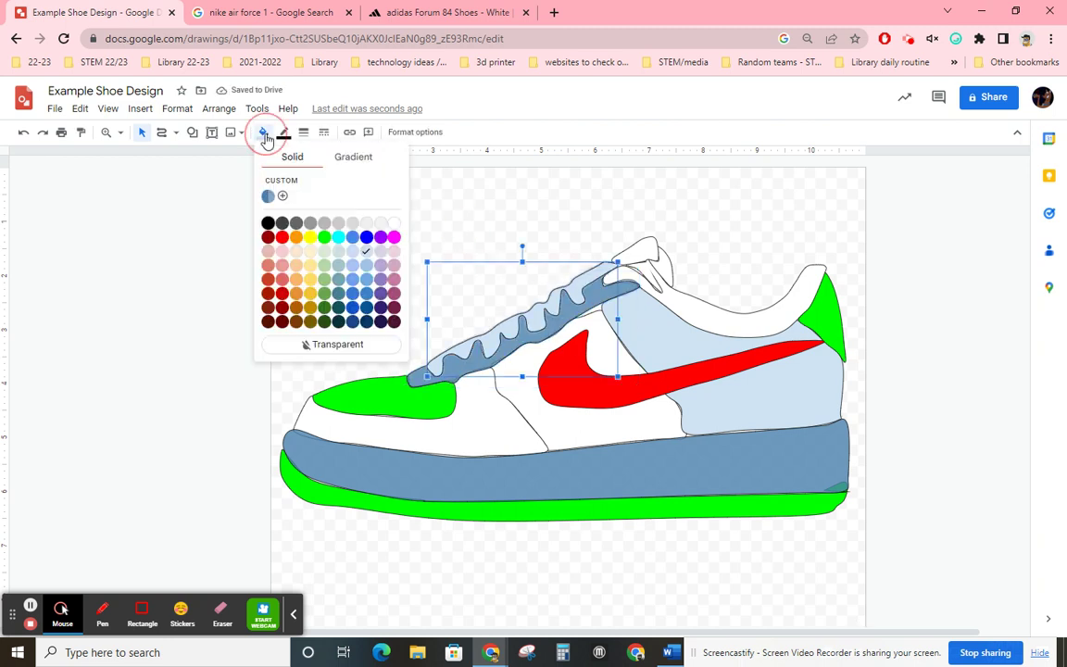
{"action": "left_click", "coordinate": [267, 223]}
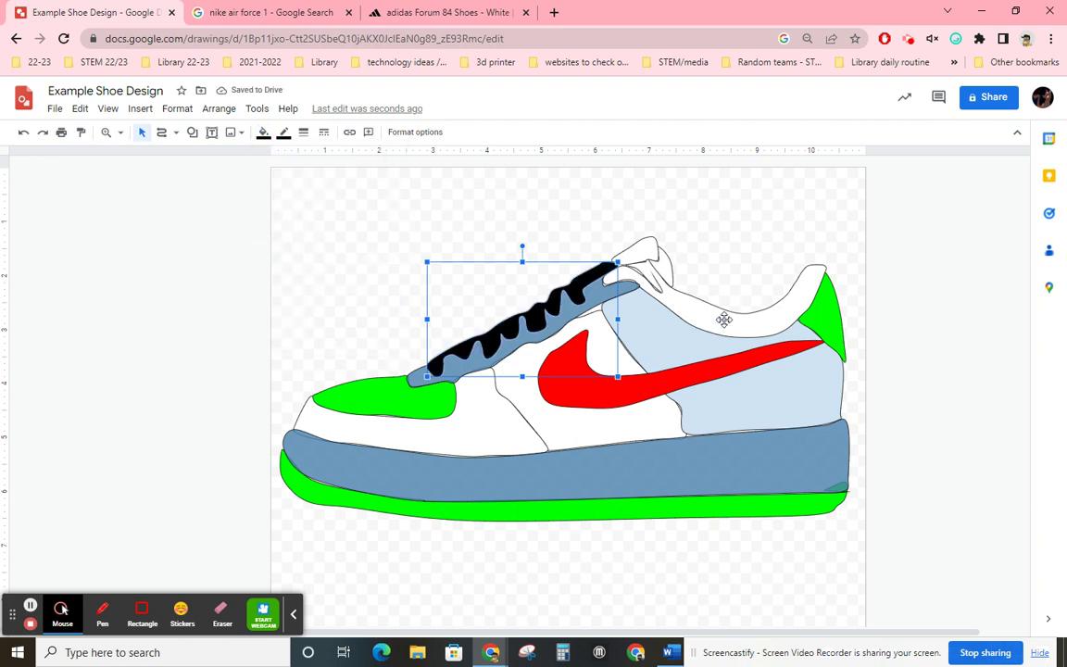
Step: Fill the back side panel and the toe-side panel dark purple
{"action": "left_click", "coordinate": [680, 298]}
{"action": "left_click", "coordinate": [682, 356]}
{"action": "left_click", "coordinate": [263, 132]}
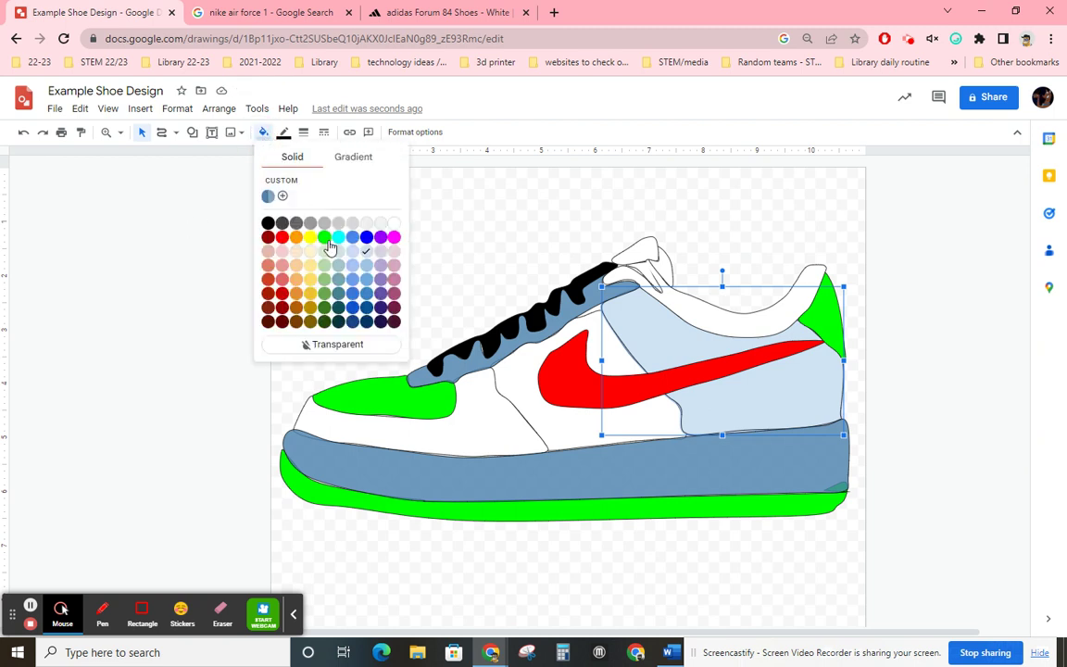
{"action": "left_click", "coordinate": [395, 309]}
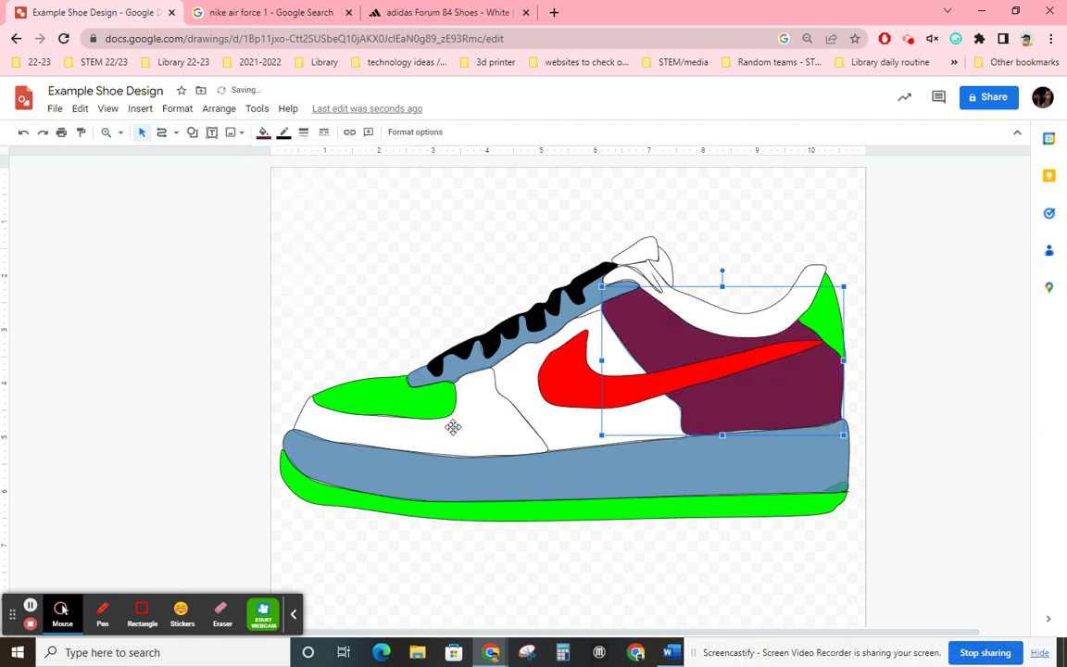
{"action": "left_click", "coordinate": [426, 385]}
{"action": "left_click", "coordinate": [263, 133]}
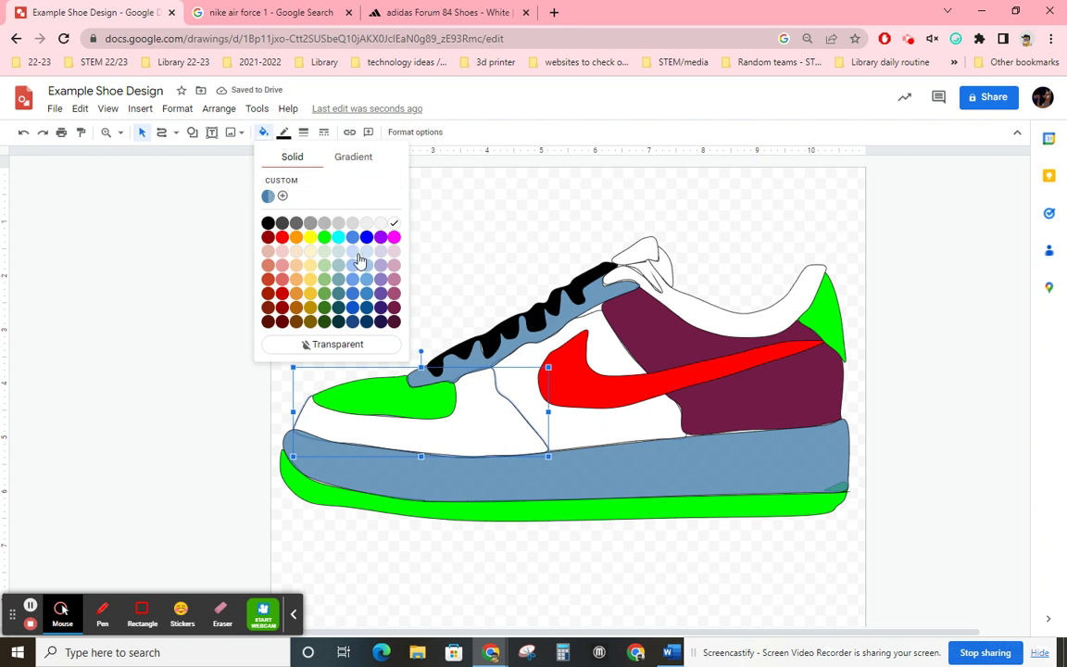
{"action": "left_click", "coordinate": [395, 312]}
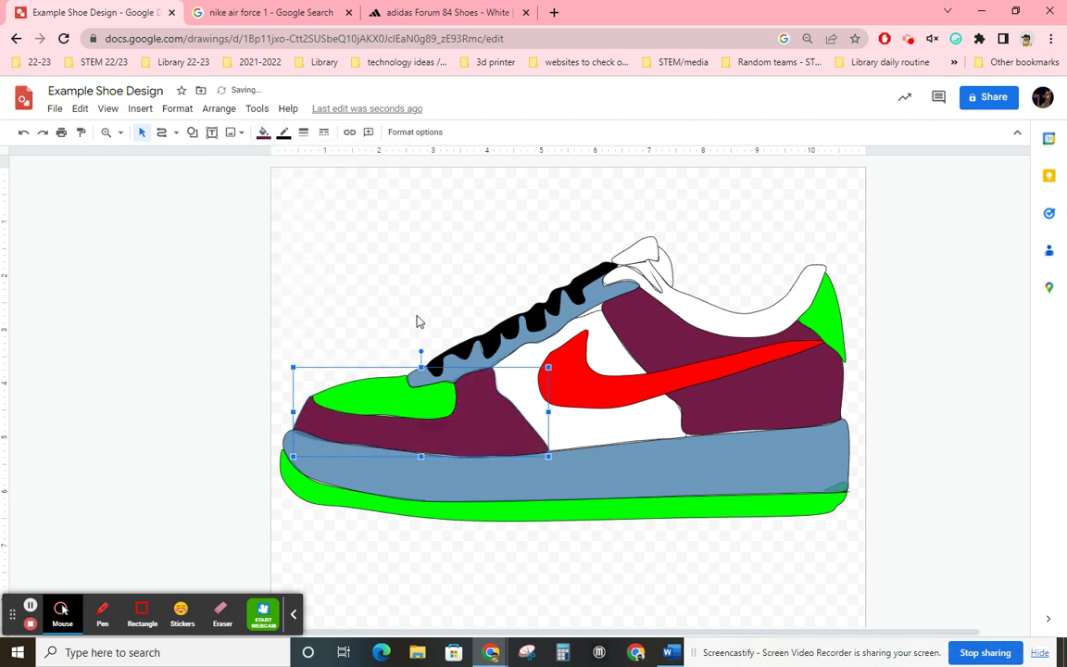
Step: Fill the heel collar panel black
{"action": "left_click", "coordinate": [625, 417]}
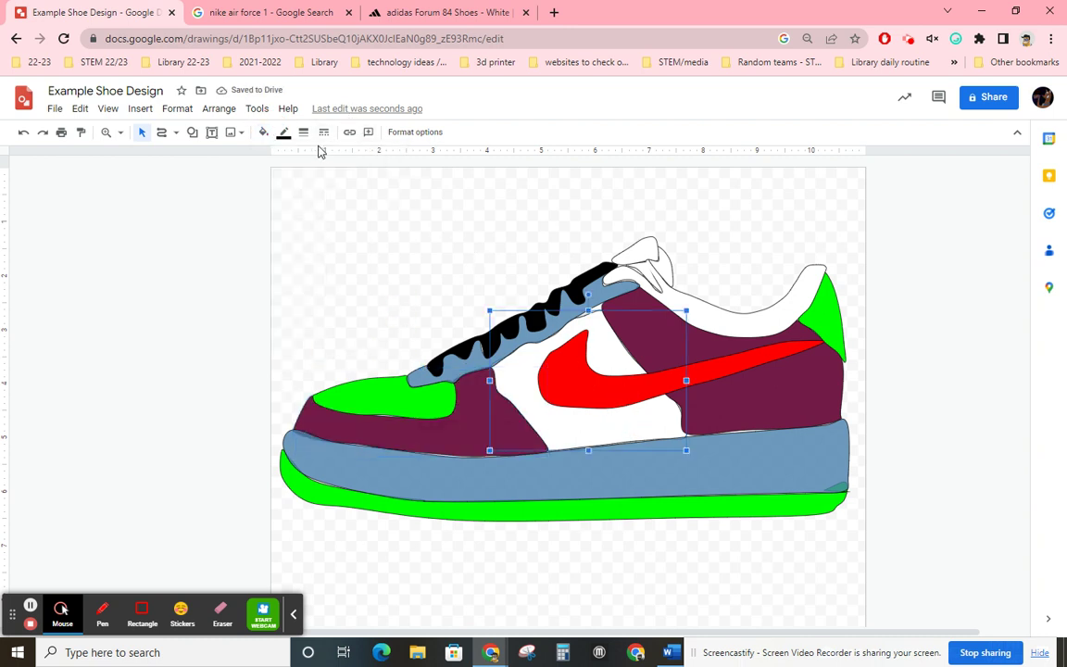
{"action": "left_click", "coordinate": [704, 311]}
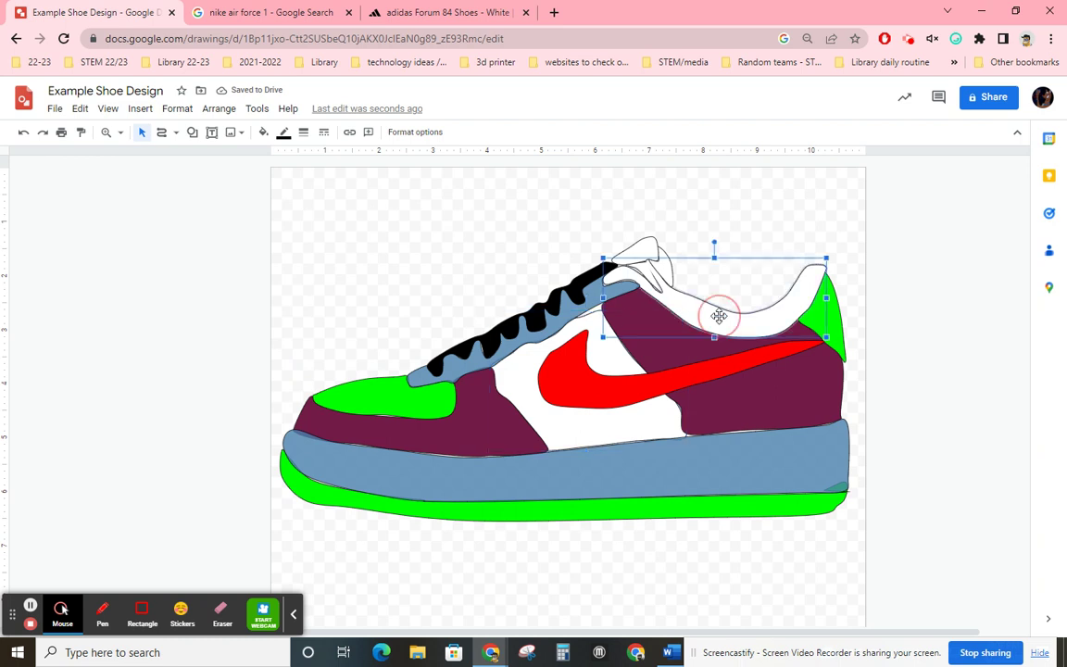
{"action": "left_click", "coordinate": [263, 133]}
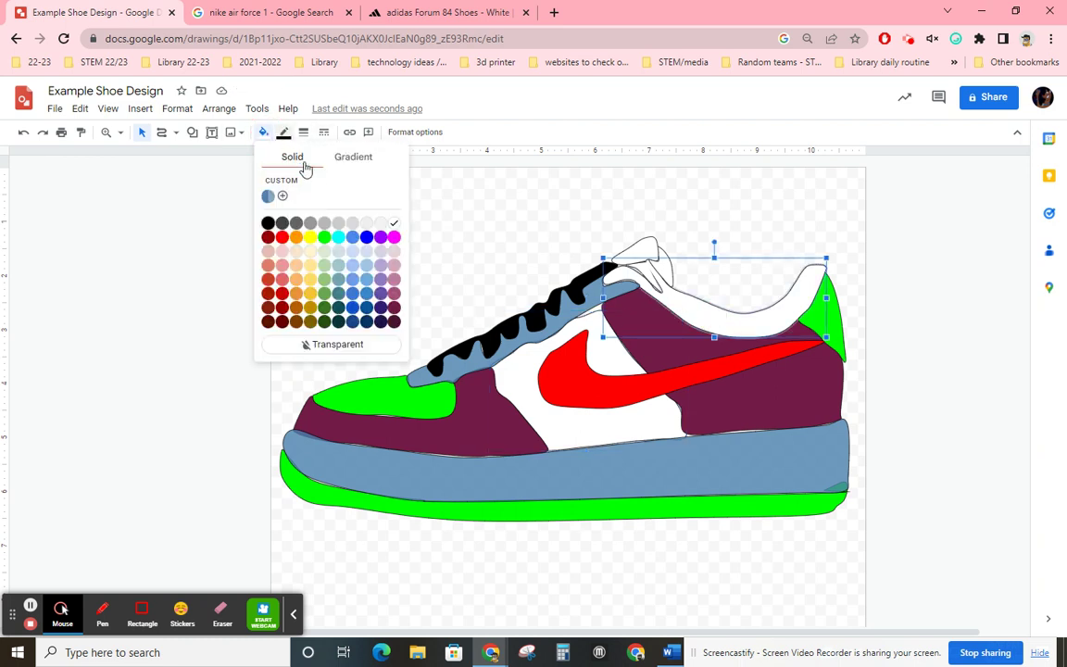
{"action": "left_click", "coordinate": [268, 225]}
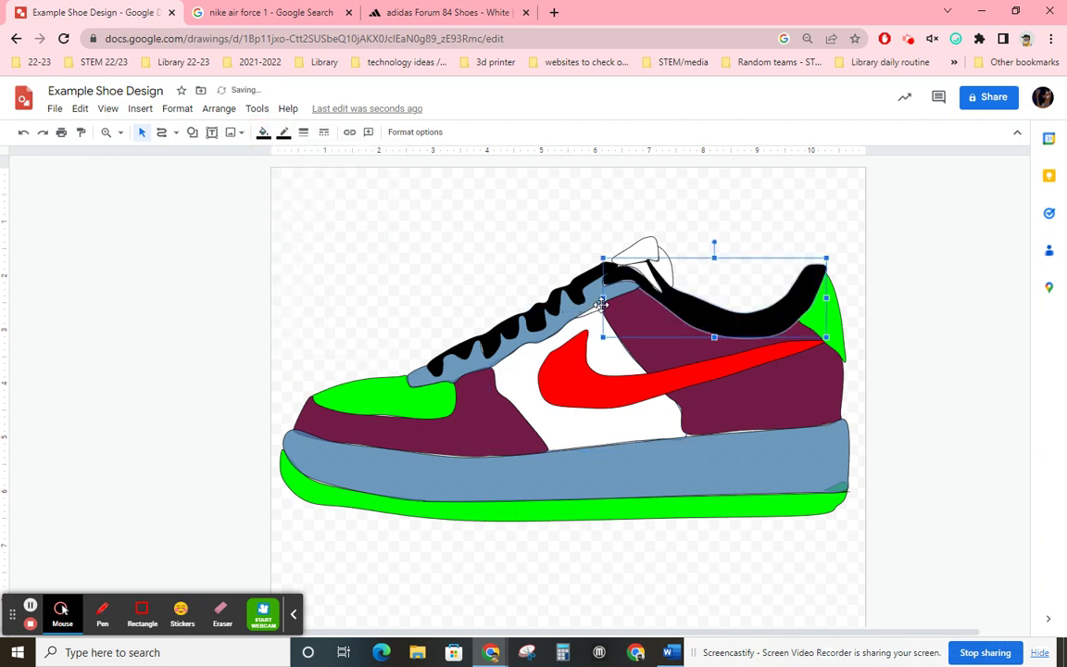
Step: Reshape the white side panel, pulling its top point slightly higher
{"action": "double_click", "coordinate": [713, 316]}
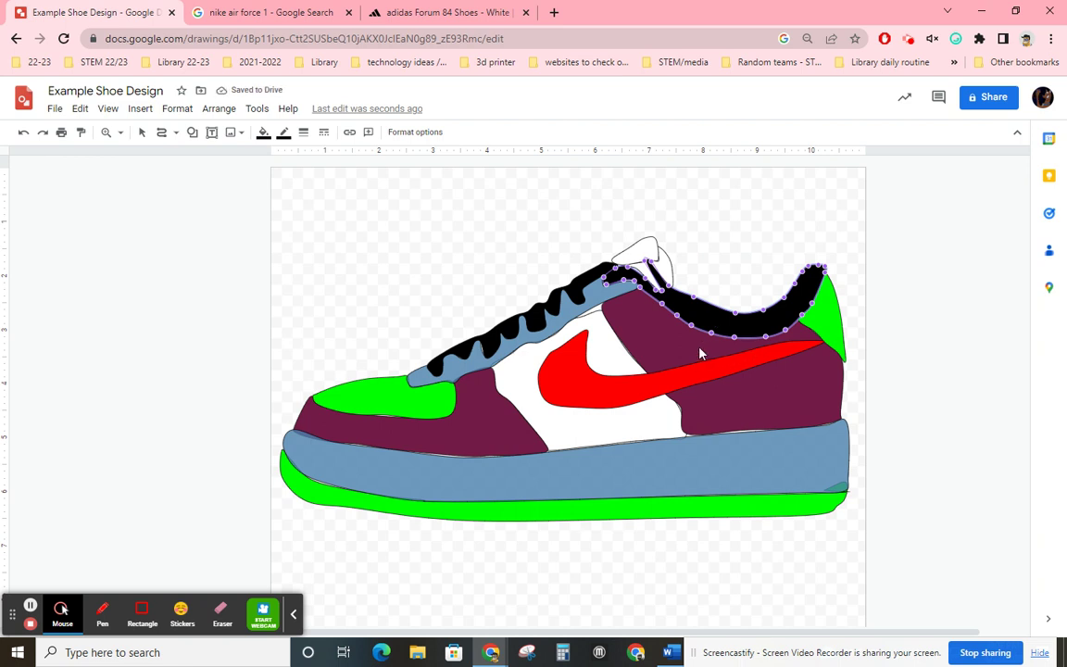
{"action": "left_click", "coordinate": [639, 322]}
{"action": "left_click", "coordinate": [595, 324]}
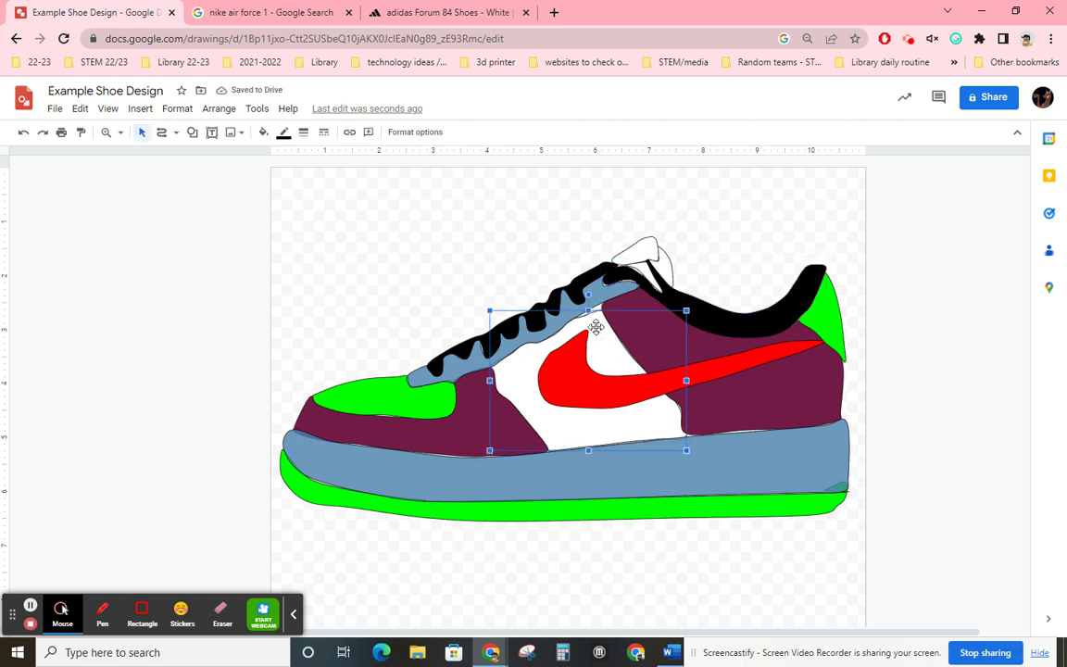
{"action": "double_click", "coordinate": [601, 340]}
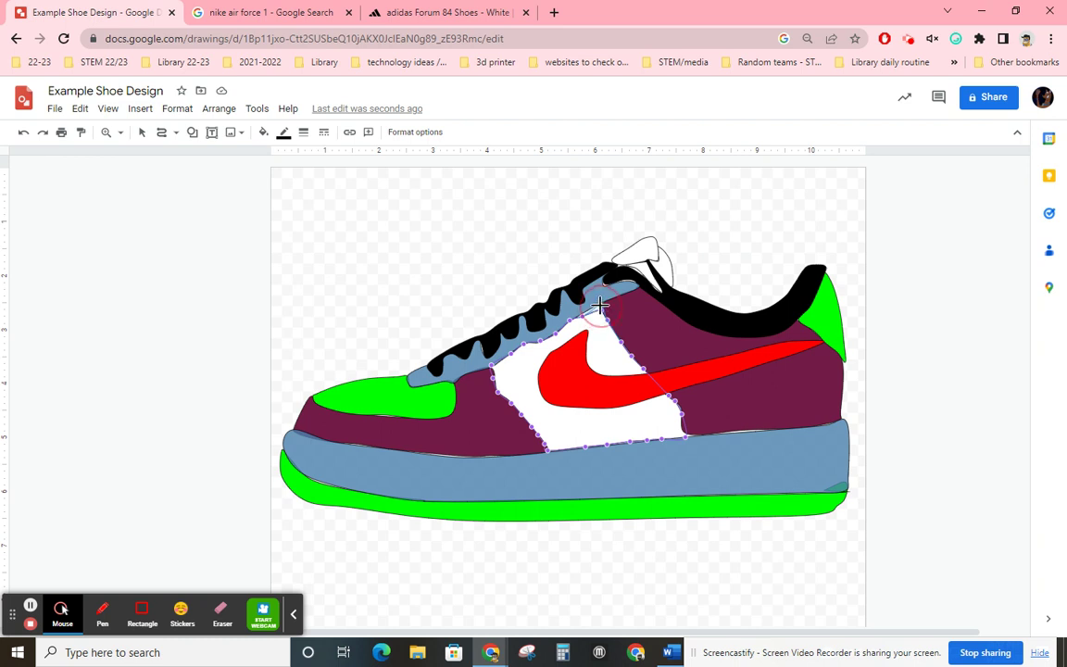
{"action": "left_click_drag", "start_coordinate": [601, 306], "coordinate": [600, 303]}
{"action": "left_click", "coordinate": [581, 315]}
{"action": "left_click", "coordinate": [745, 439]}
Step: Adjust the points of the back and toe purple panels to fit the tracing
{"action": "left_click", "coordinate": [735, 410]}
{"action": "double_click", "coordinate": [746, 429]}
{"action": "left_click", "coordinate": [745, 432]}
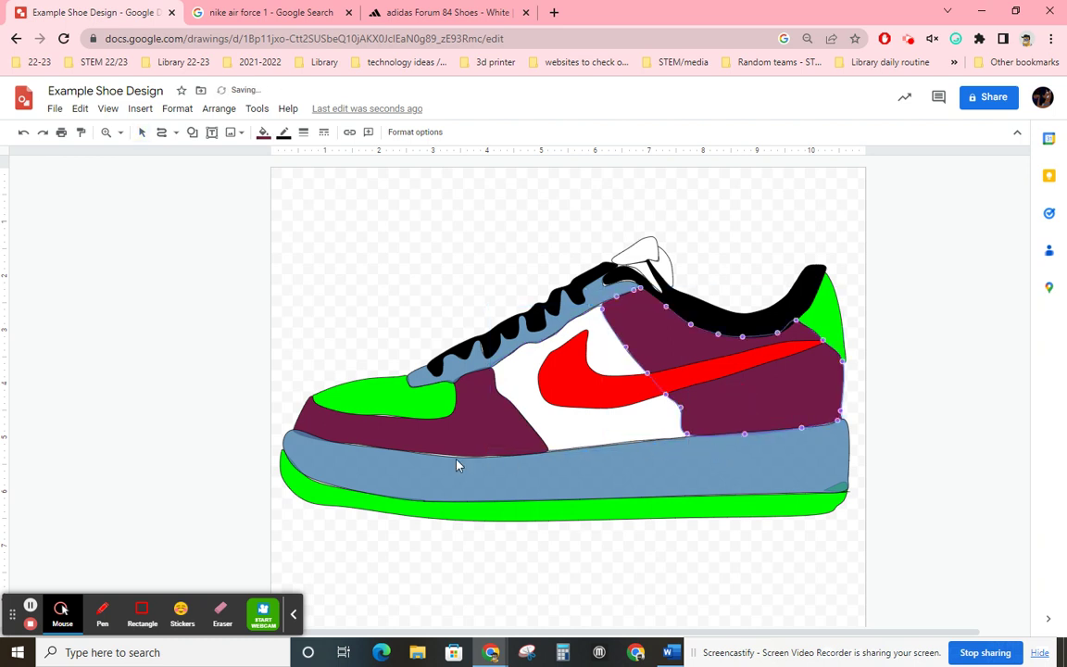
{"action": "key", "text": "Escape"}
{"action": "left_click", "coordinate": [460, 435]}
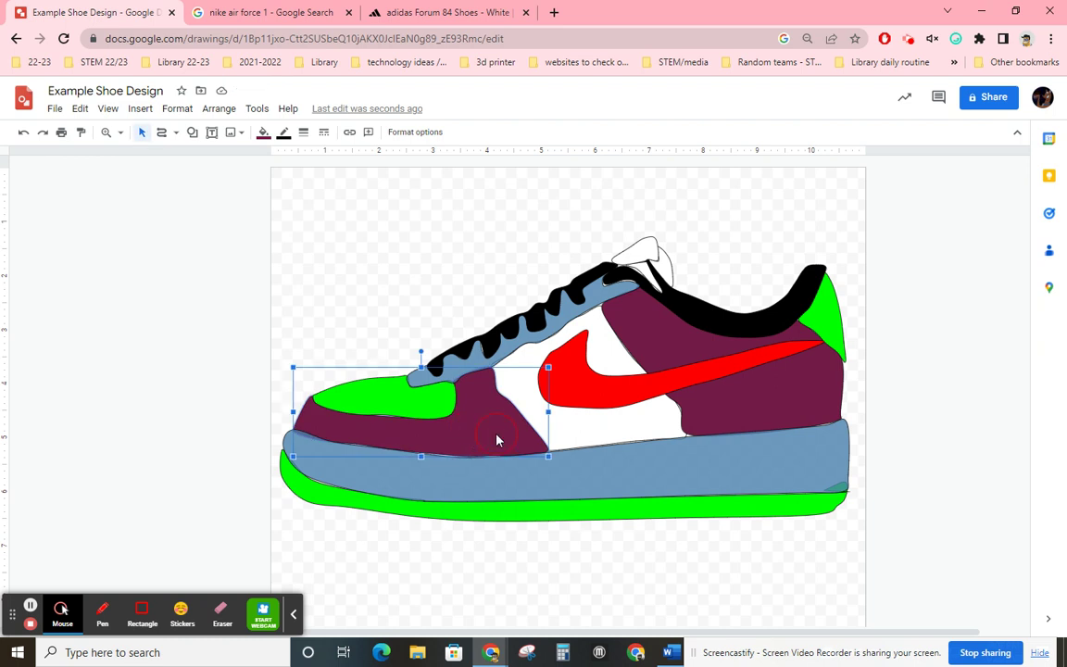
{"action": "double_click", "coordinate": [499, 436]}
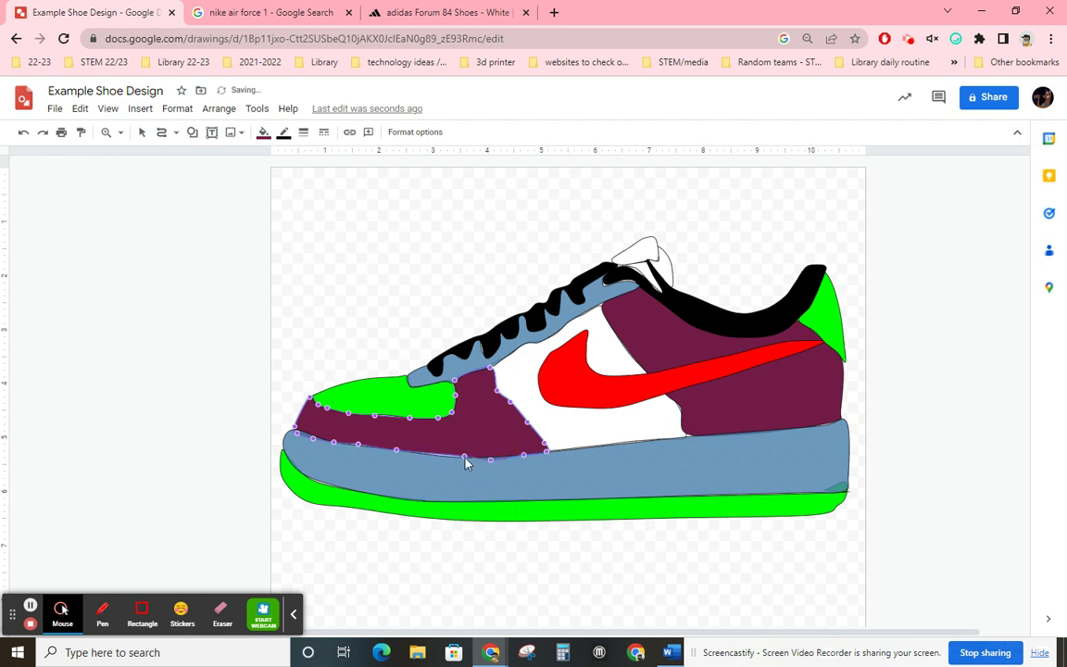
{"action": "double_click", "coordinate": [464, 458]}
{"action": "key", "text": "Escape"}
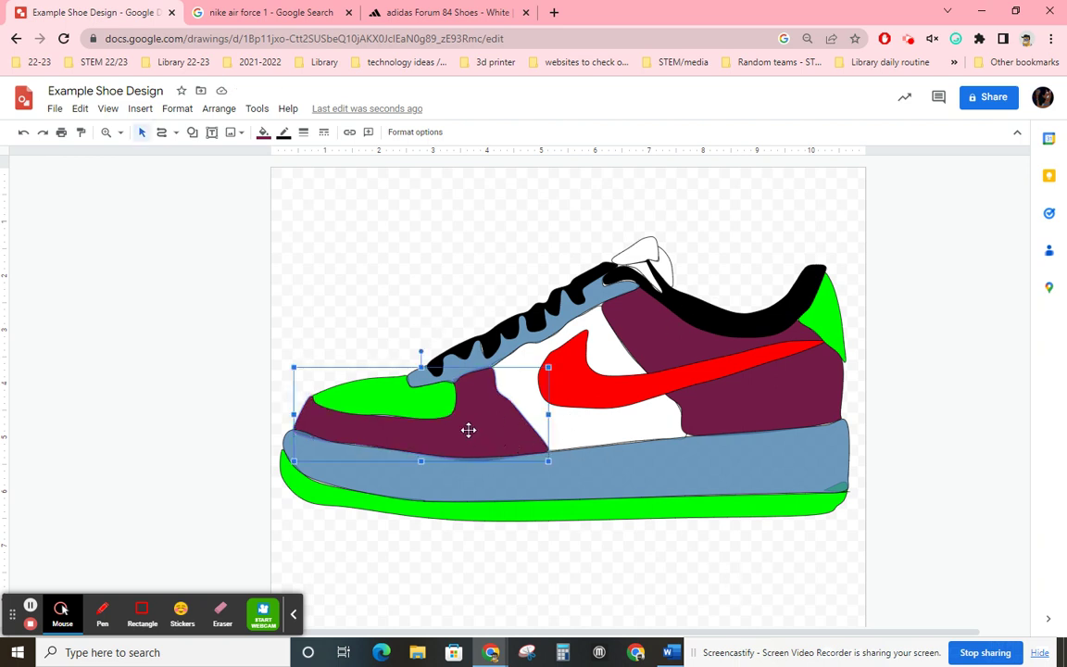
Step: Make the outlines transparent on the toe cap, purple toe panel, blue sole and green sole
{"action": "left_click", "coordinate": [396, 404]}
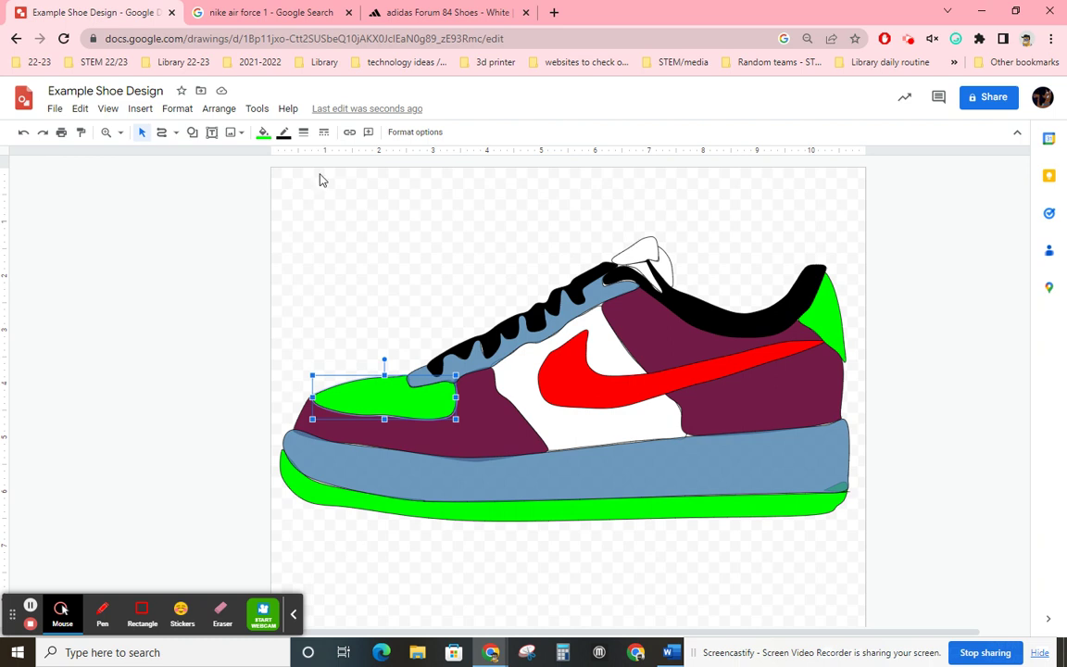
{"action": "left_click", "coordinate": [287, 135]}
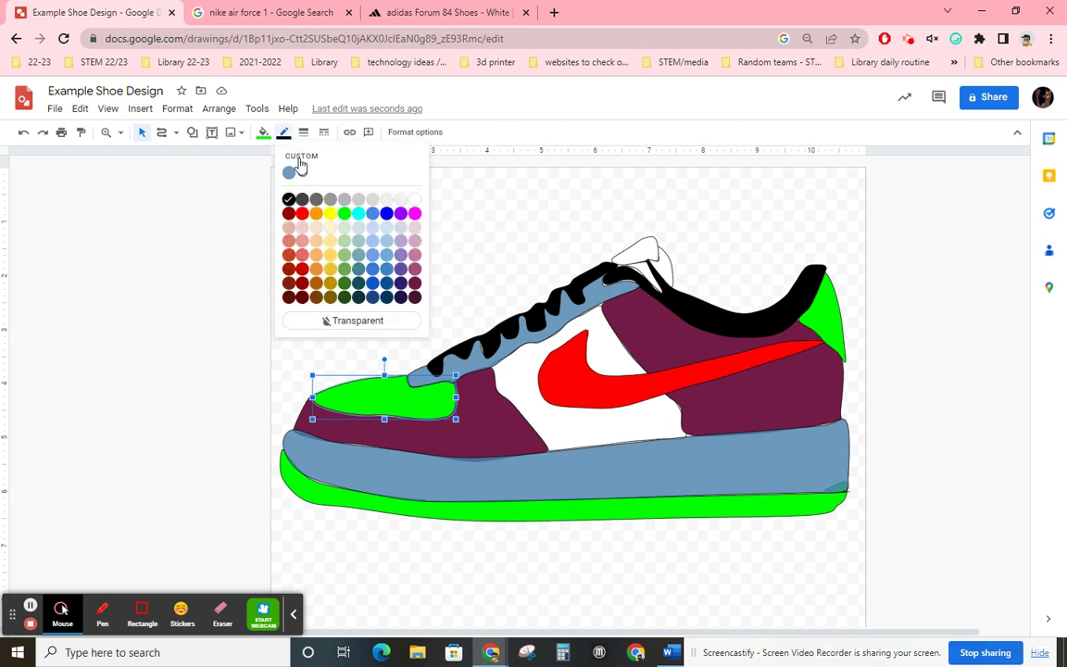
{"action": "left_click", "coordinate": [375, 320]}
{"action": "left_click", "coordinate": [469, 423]}
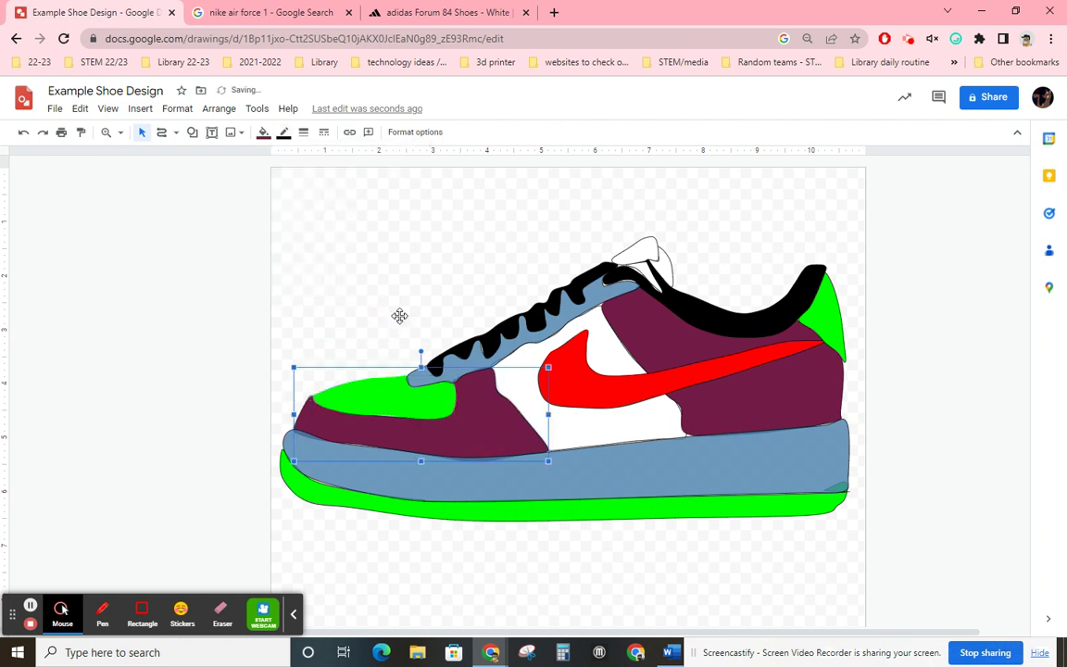
{"action": "left_click", "coordinate": [286, 136]}
{"action": "left_click", "coordinate": [373, 321]}
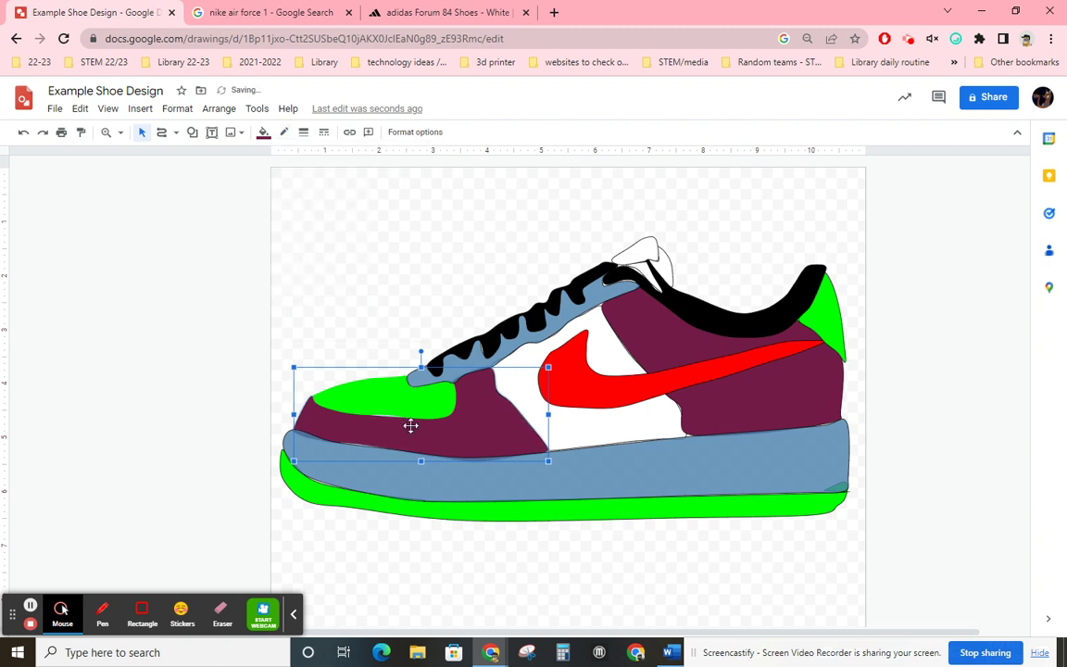
{"action": "left_click", "coordinate": [461, 488]}
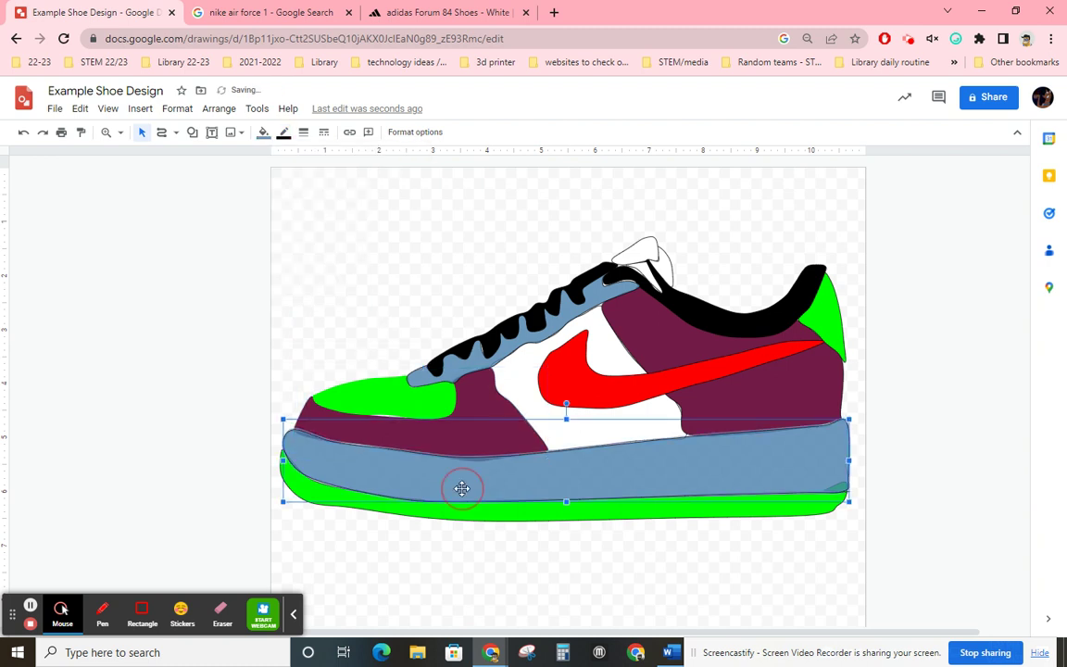
{"action": "left_click", "coordinate": [284, 134]}
{"action": "left_click", "coordinate": [389, 323]}
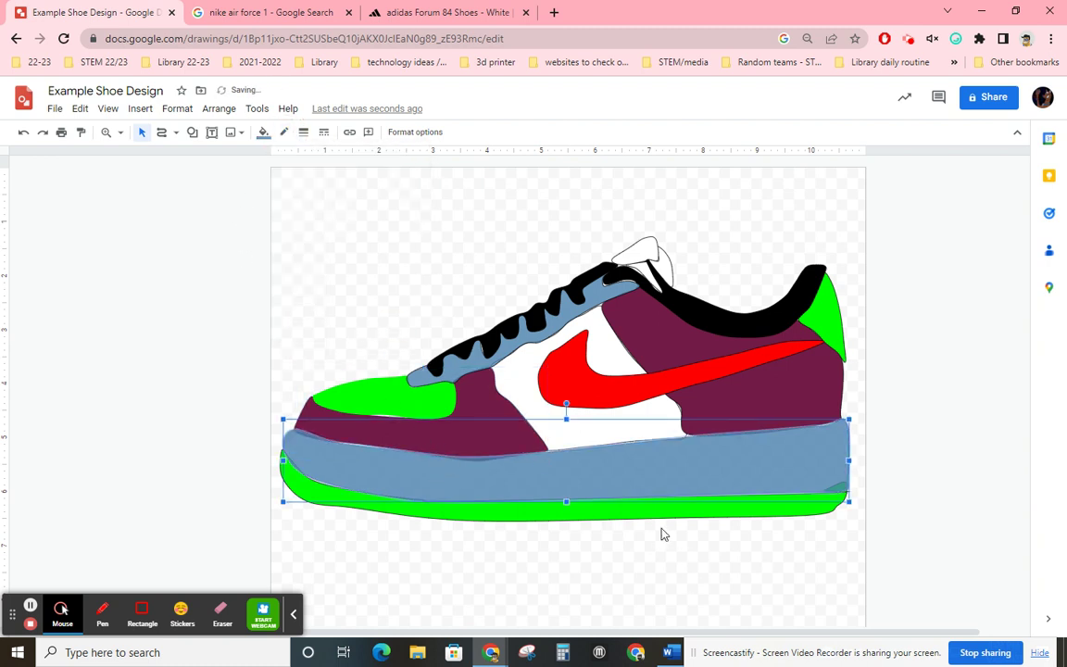
{"action": "left_click", "coordinate": [659, 512]}
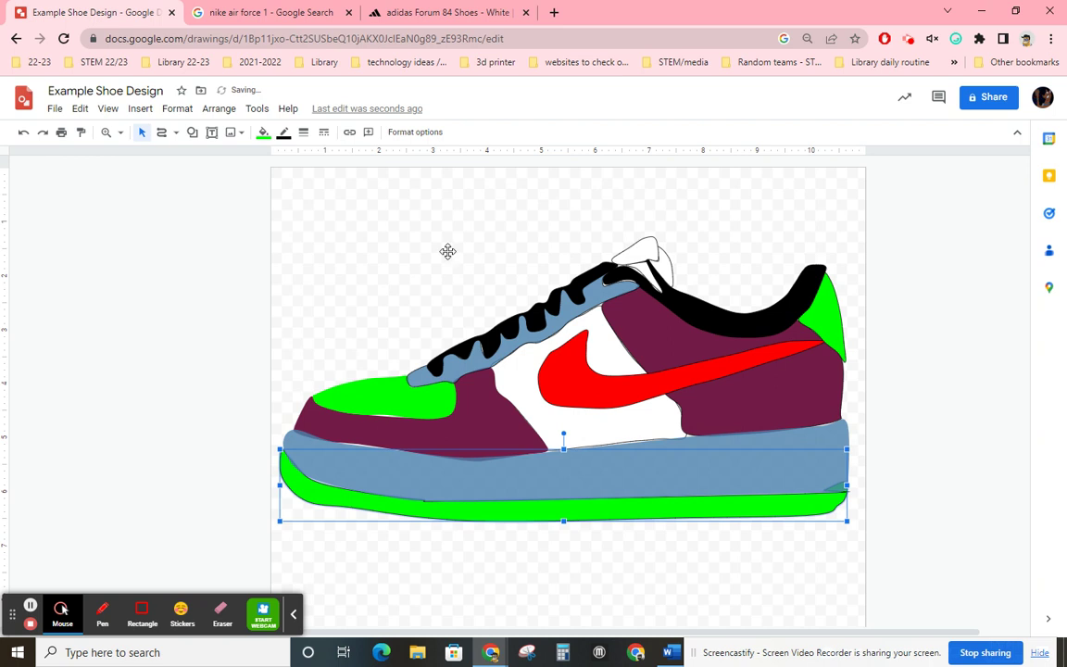
{"action": "left_click", "coordinate": [284, 133]}
{"action": "left_click", "coordinate": [372, 322]}
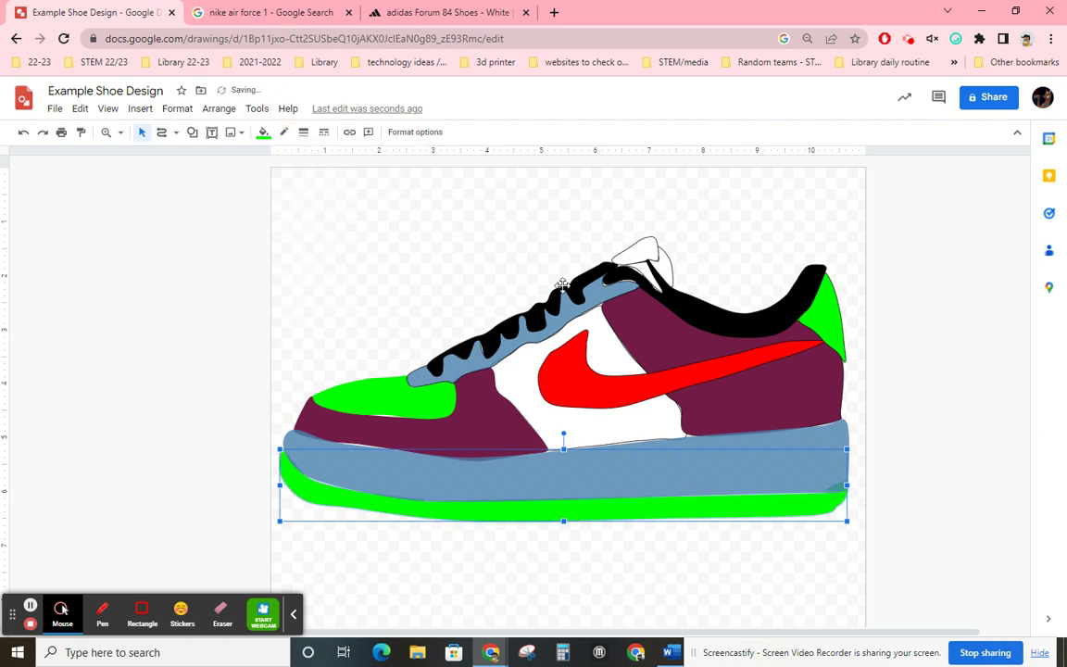
Step: Fill the tongue tip cyan and the piece behind it green with no outline
{"action": "left_click", "coordinate": [641, 251]}
{"action": "left_click", "coordinate": [264, 132]}
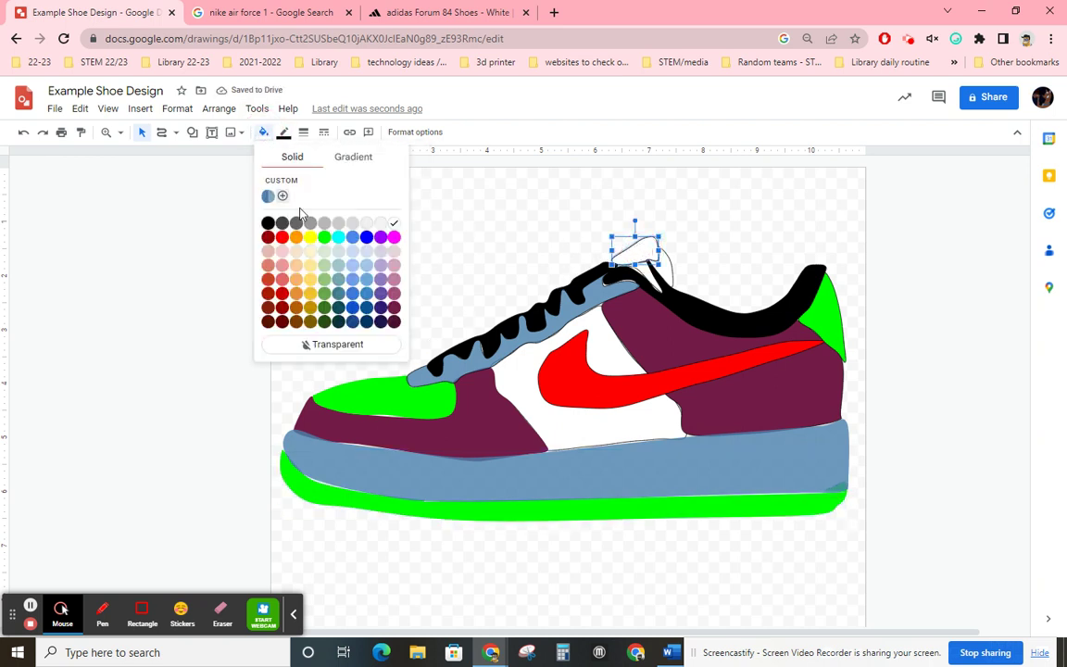
{"action": "left_click", "coordinate": [339, 238]}
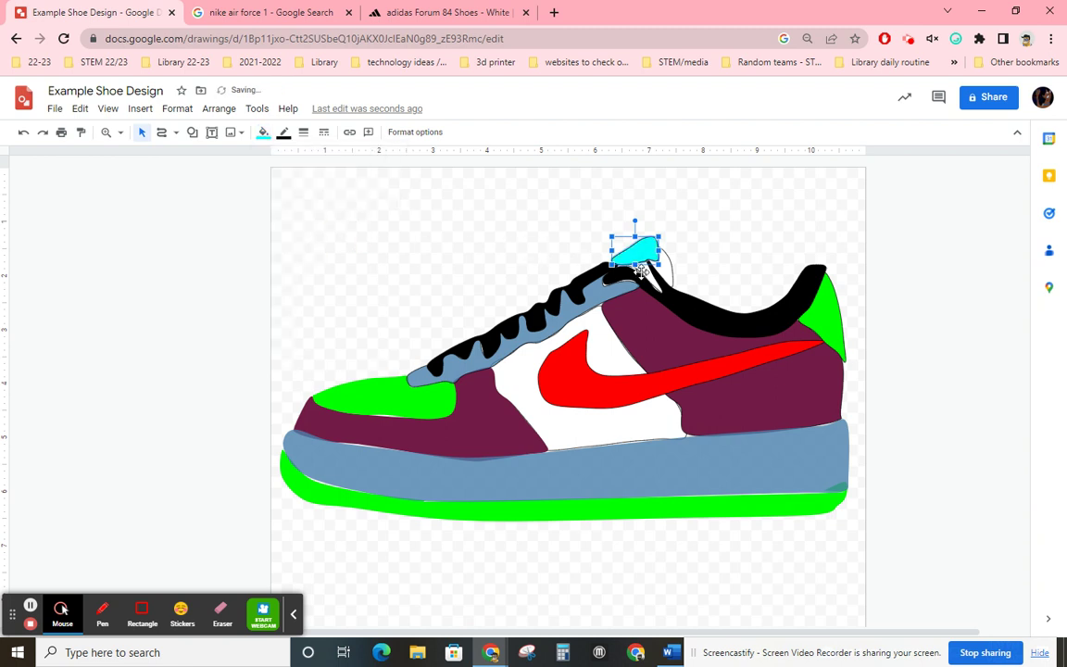
{"action": "left_click", "coordinate": [283, 133]}
{"action": "left_click", "coordinate": [263, 132]}
{"action": "left_click", "coordinate": [324, 236]}
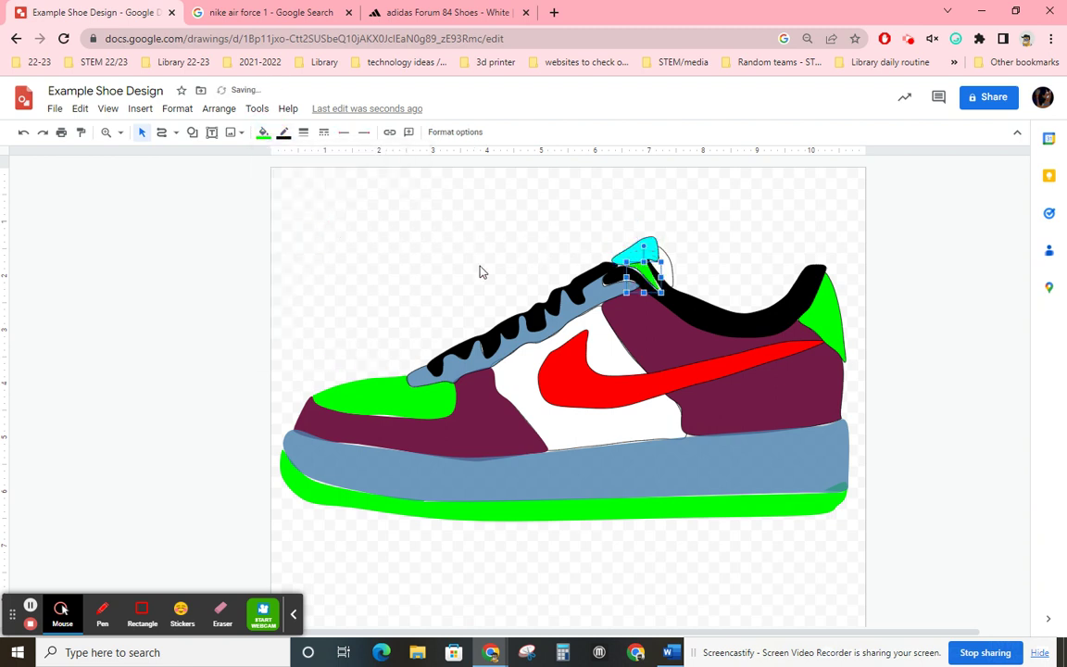
{"action": "left_click", "coordinate": [667, 269]}
{"action": "left_click", "coordinate": [284, 133]}
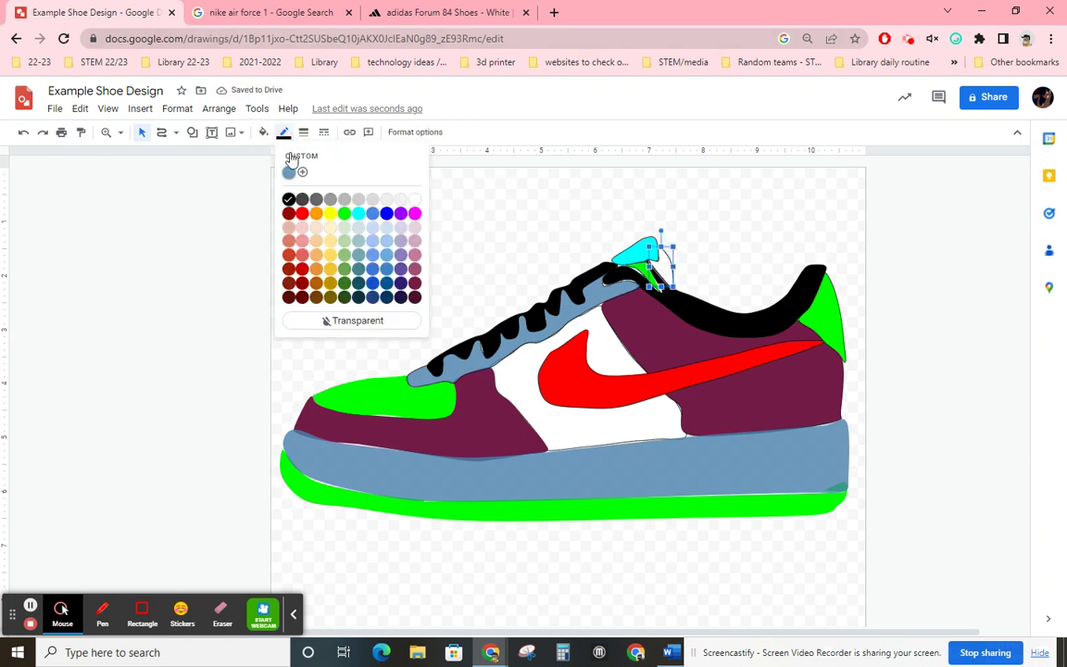
{"action": "left_click", "coordinate": [344, 213]}
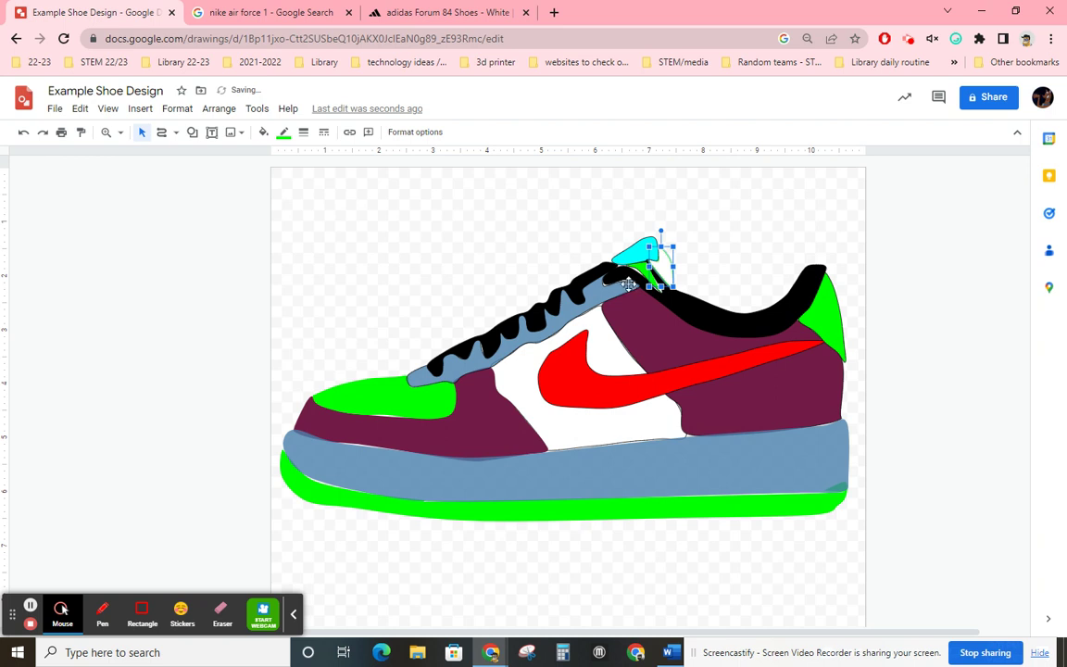
{"action": "left_click", "coordinate": [284, 132]}
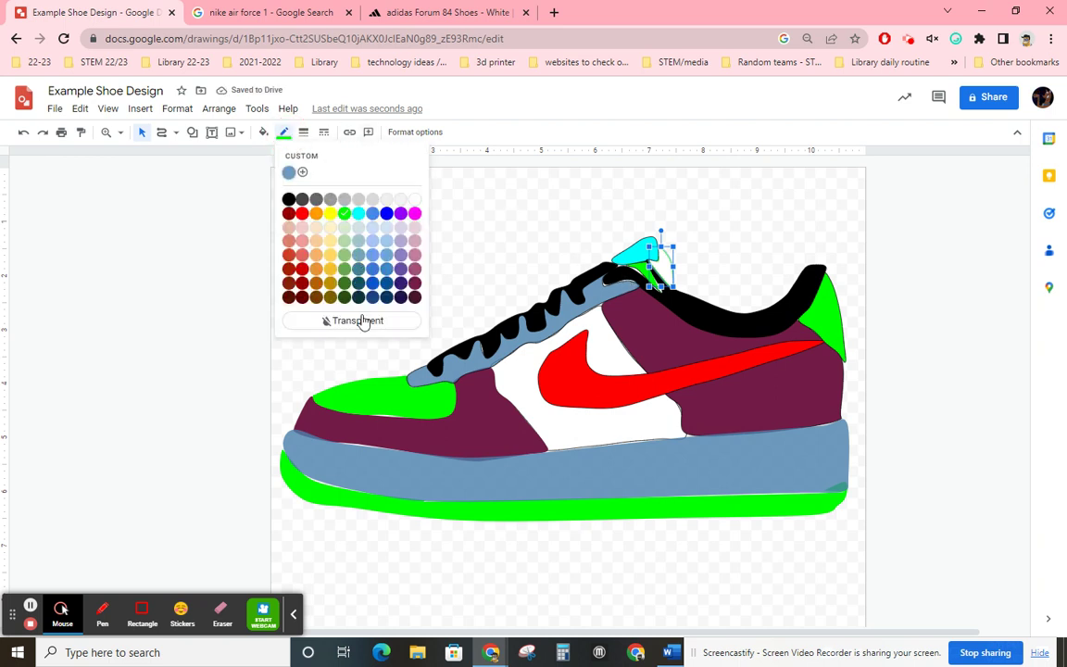
{"action": "left_click", "coordinate": [357, 321]}
{"action": "left_click", "coordinate": [263, 132]}
{"action": "left_click", "coordinate": [329, 234]}
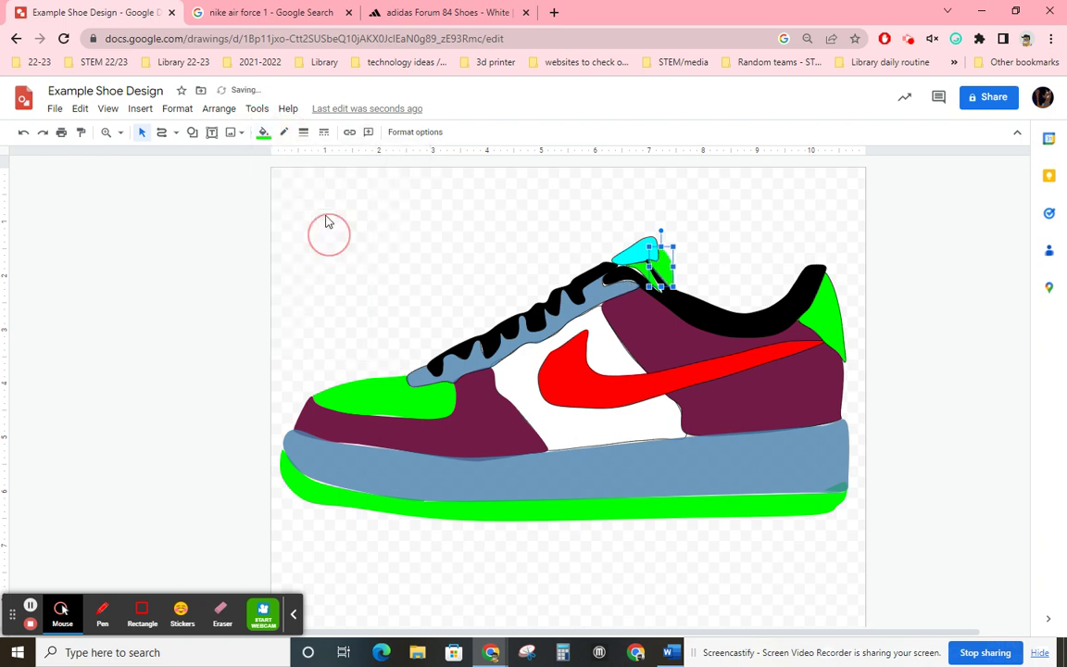
Step: Remove the outlines from the cyan tongue piece, green heel piece and black collar
{"action": "left_click", "coordinate": [725, 249]}
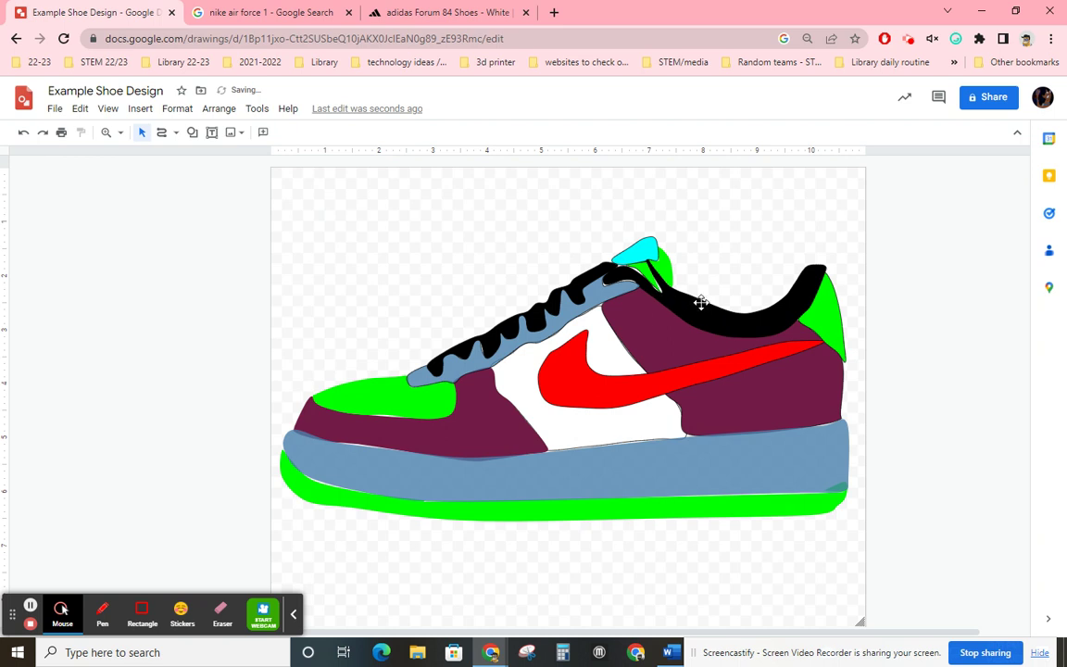
{"action": "left_click", "coordinate": [639, 249]}
{"action": "left_click", "coordinate": [283, 133]}
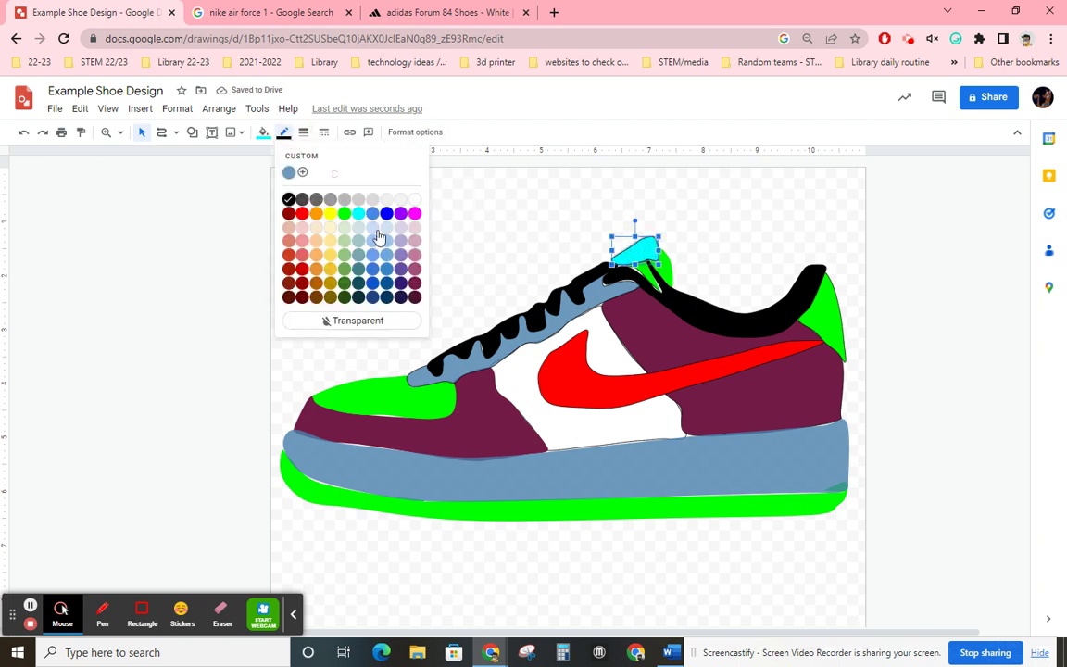
{"action": "left_click", "coordinate": [387, 323]}
{"action": "left_click", "coordinate": [805, 316]}
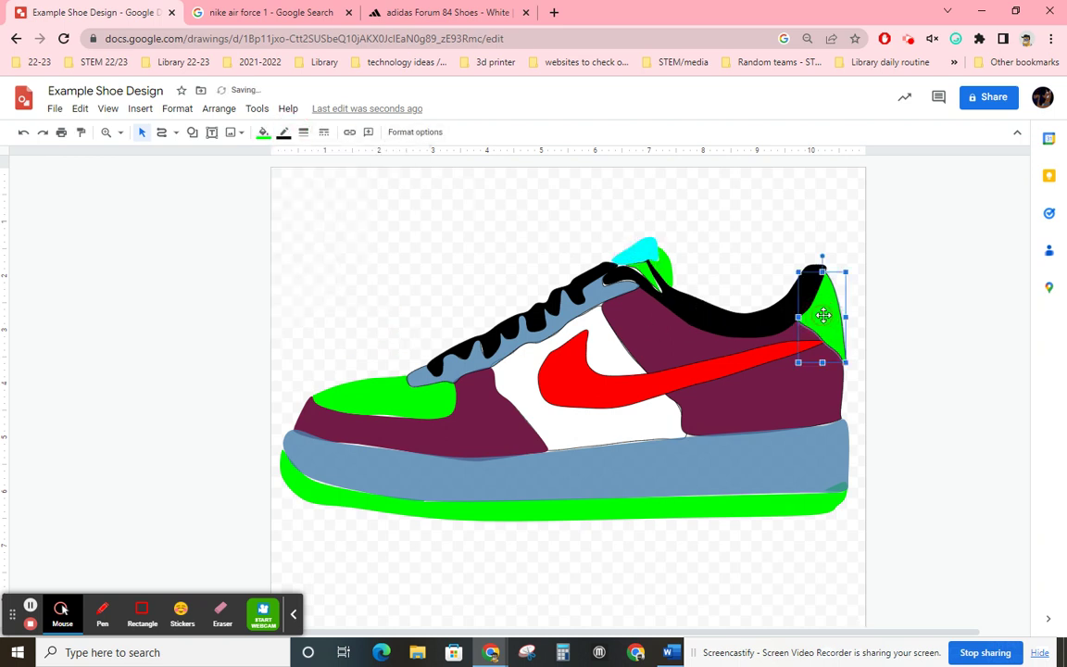
{"action": "left_click", "coordinate": [284, 132]}
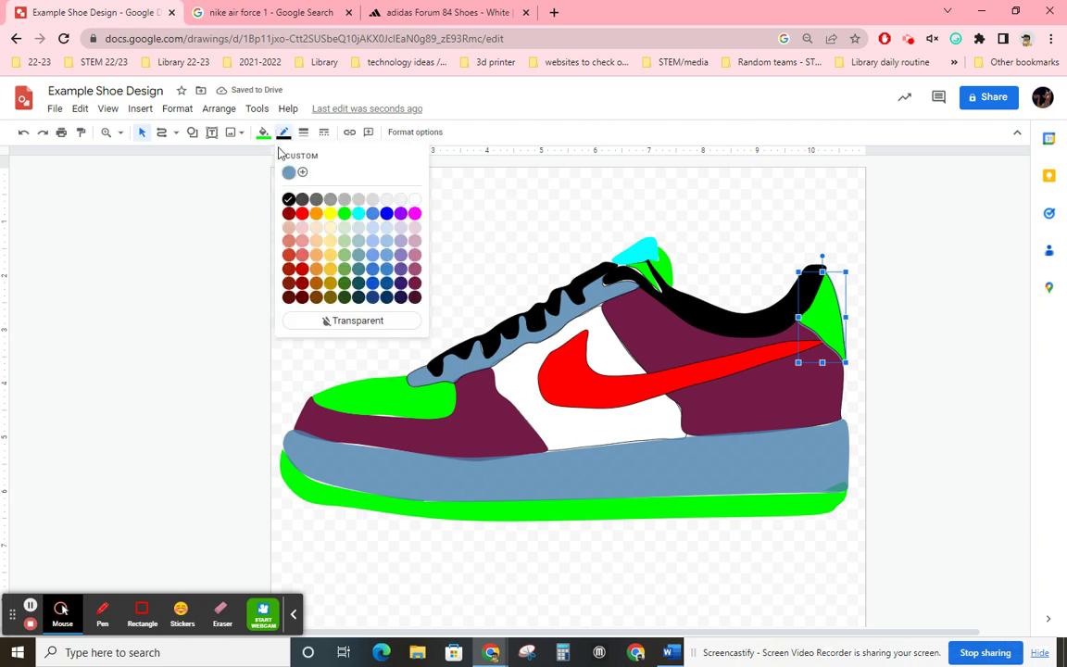
{"action": "left_click", "coordinate": [354, 319]}
{"action": "left_click", "coordinate": [766, 324]}
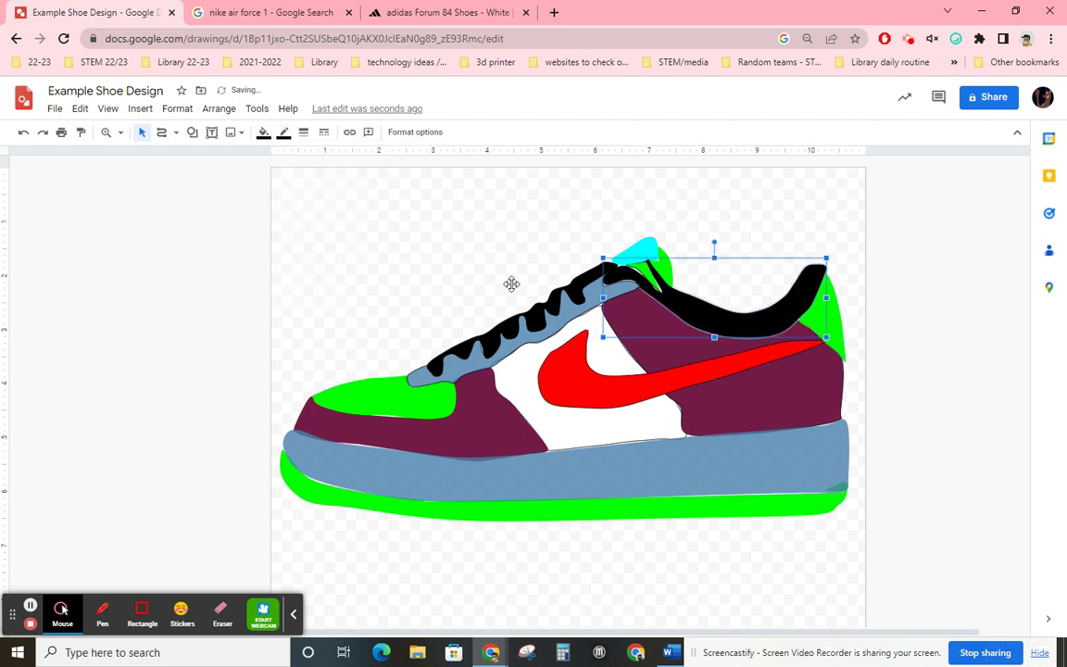
{"action": "left_click", "coordinate": [284, 133]}
{"action": "left_click", "coordinate": [375, 321]}
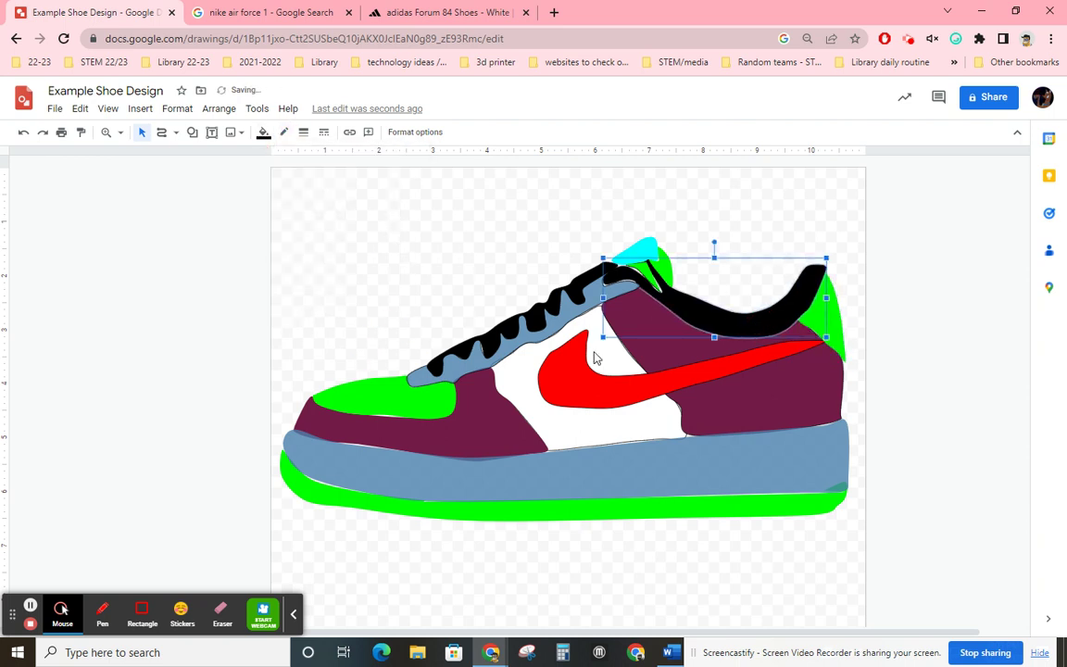
{"action": "left_click", "coordinate": [729, 368]}
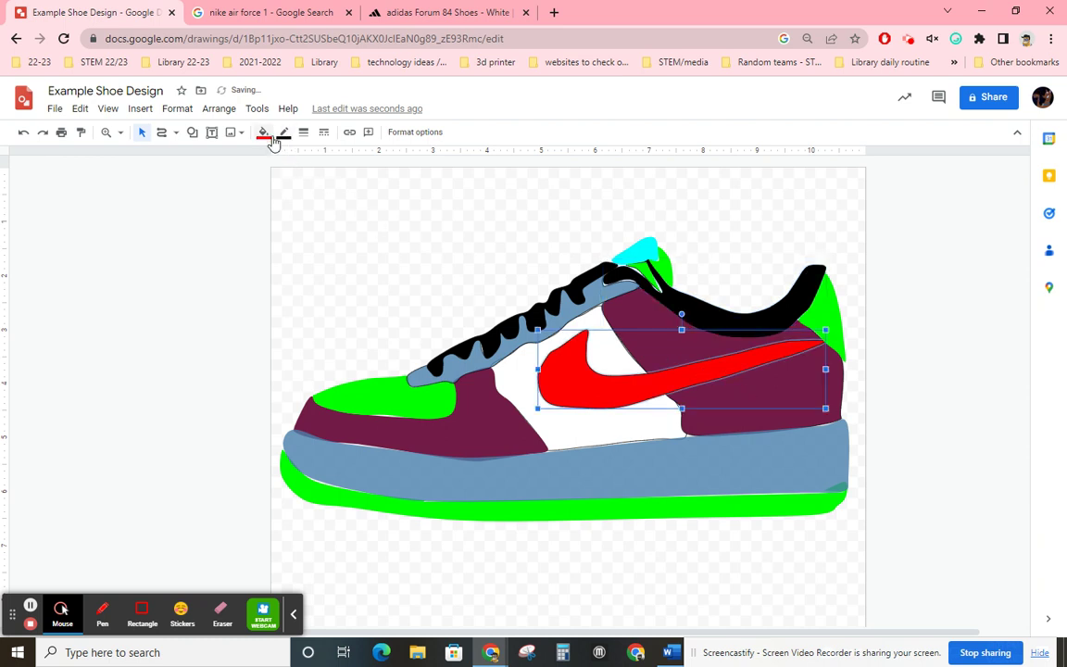
Step: Bring the red swoosh one layer forward over the maroon panel via Order > Bring forward
{"action": "right_click", "coordinate": [600, 387]}
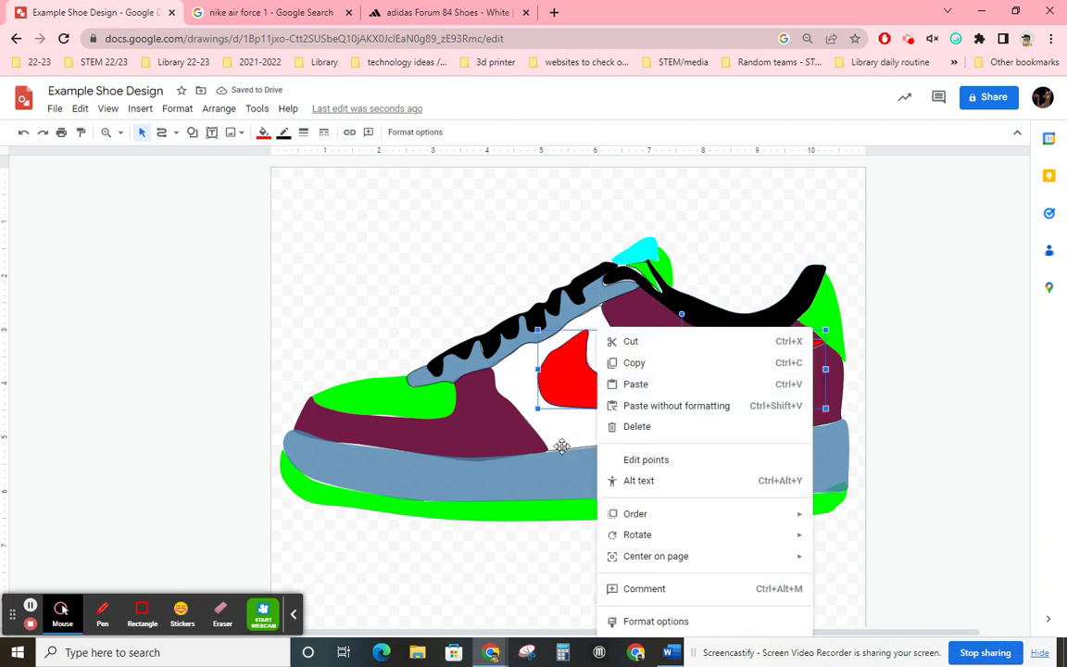
{"action": "left_click", "coordinate": [579, 389]}
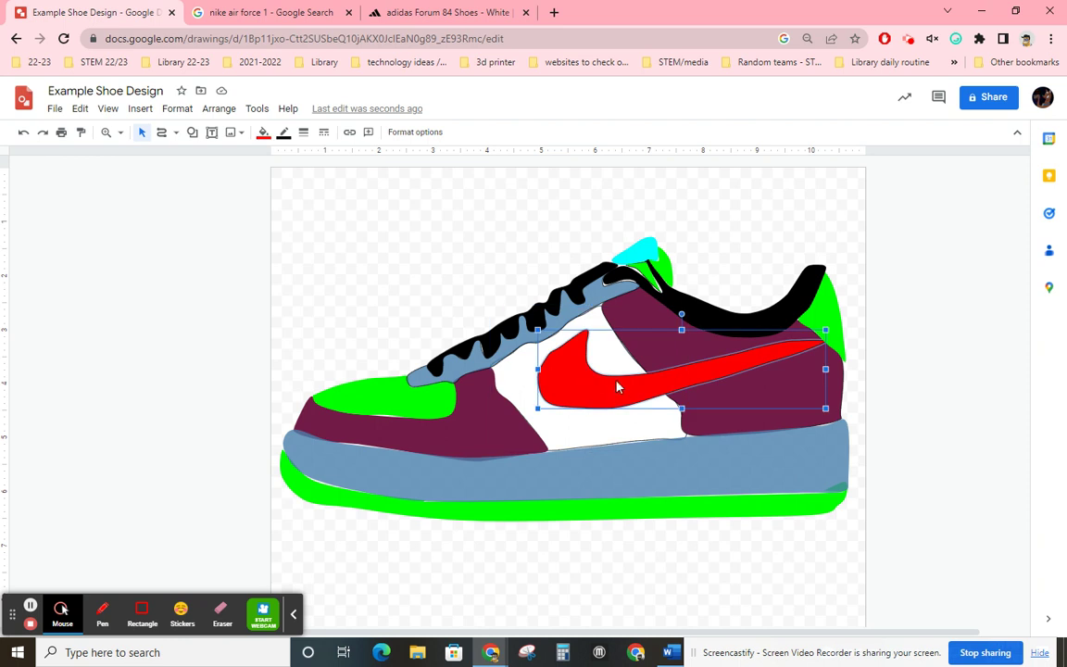
{"action": "right_click", "coordinate": [647, 385]}
{"action": "mouse_move", "coordinate": [734, 268]}
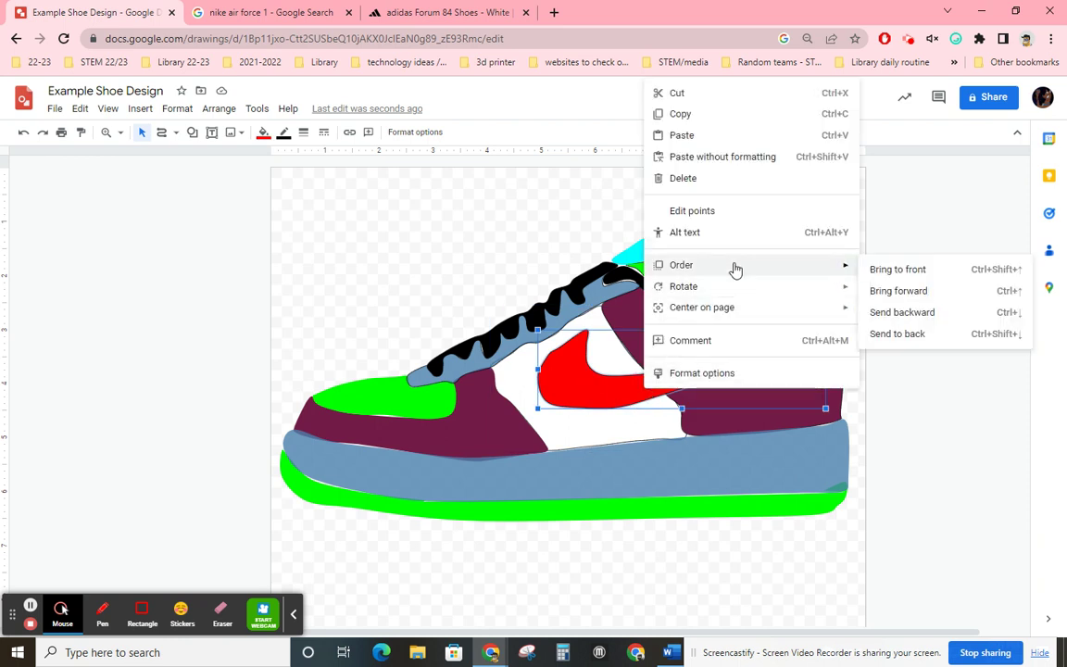
{"action": "left_click", "coordinate": [903, 293]}
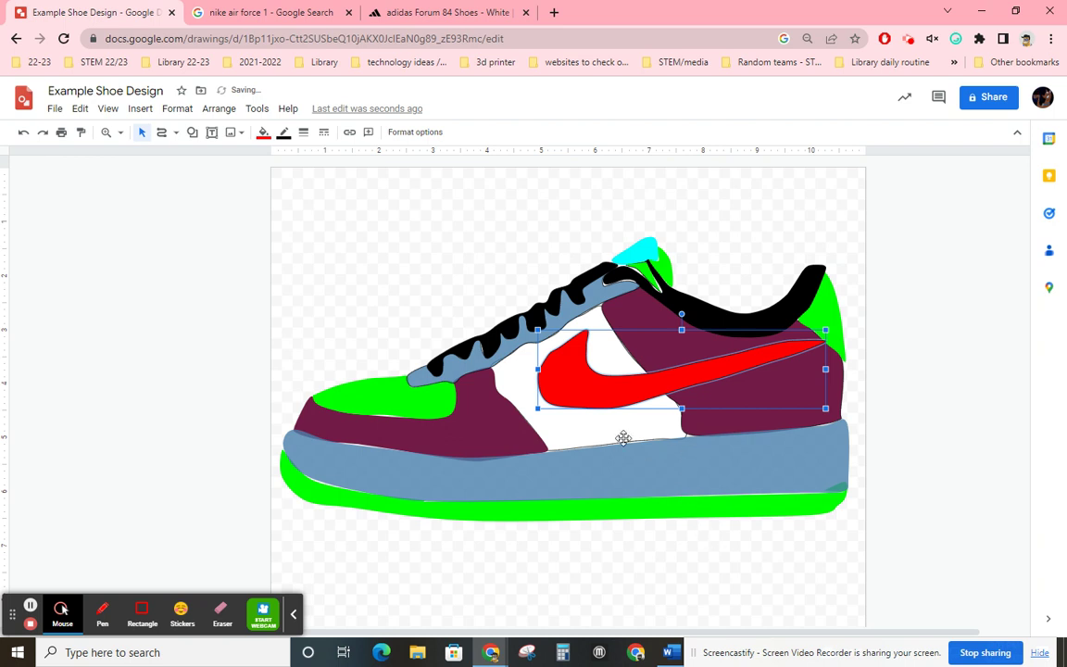
{"action": "left_click", "coordinate": [576, 429]}
{"action": "left_click", "coordinate": [283, 132]}
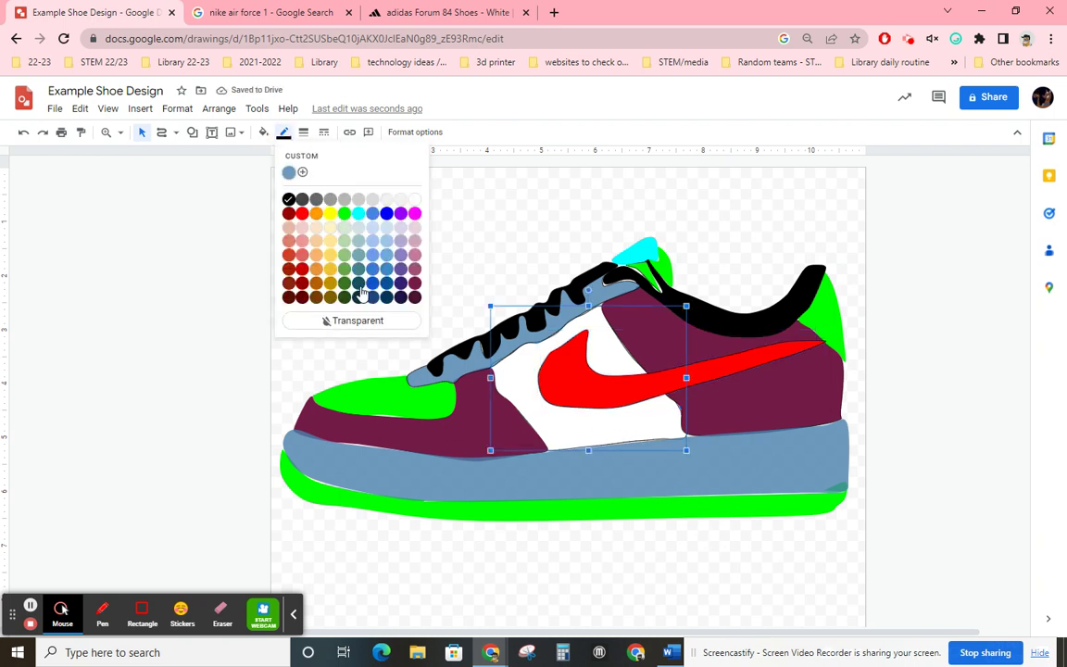
Step: Remove the white panel's outline, nudge a lace strip point and make its outline transparent
{"action": "left_click", "coordinate": [356, 320]}
{"action": "left_click", "coordinate": [767, 576]}
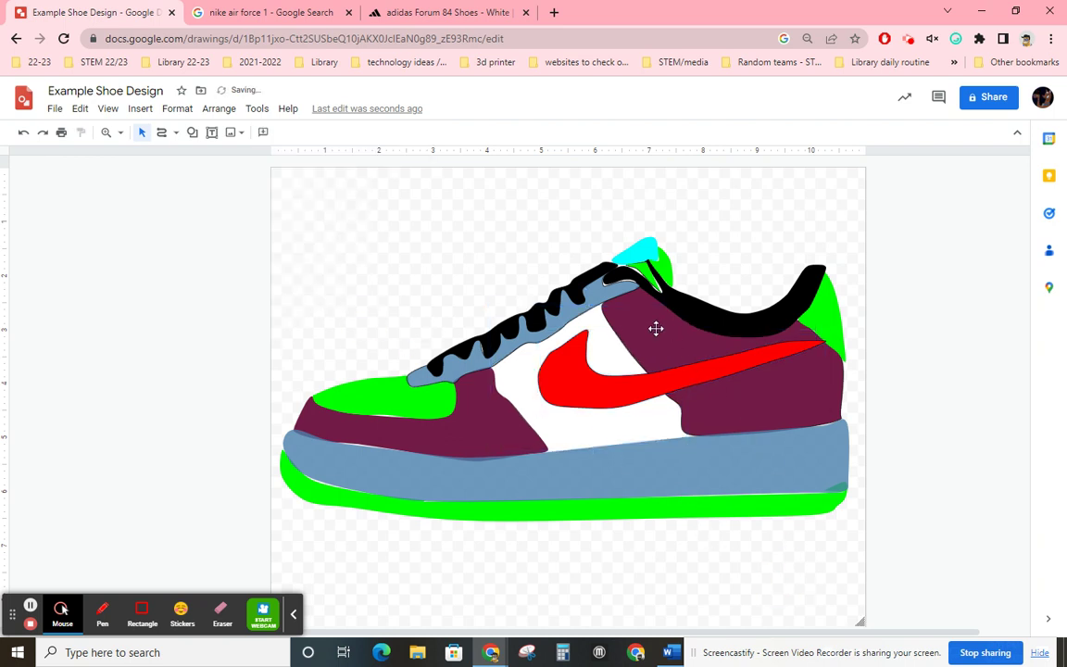
{"action": "left_click", "coordinate": [625, 278]}
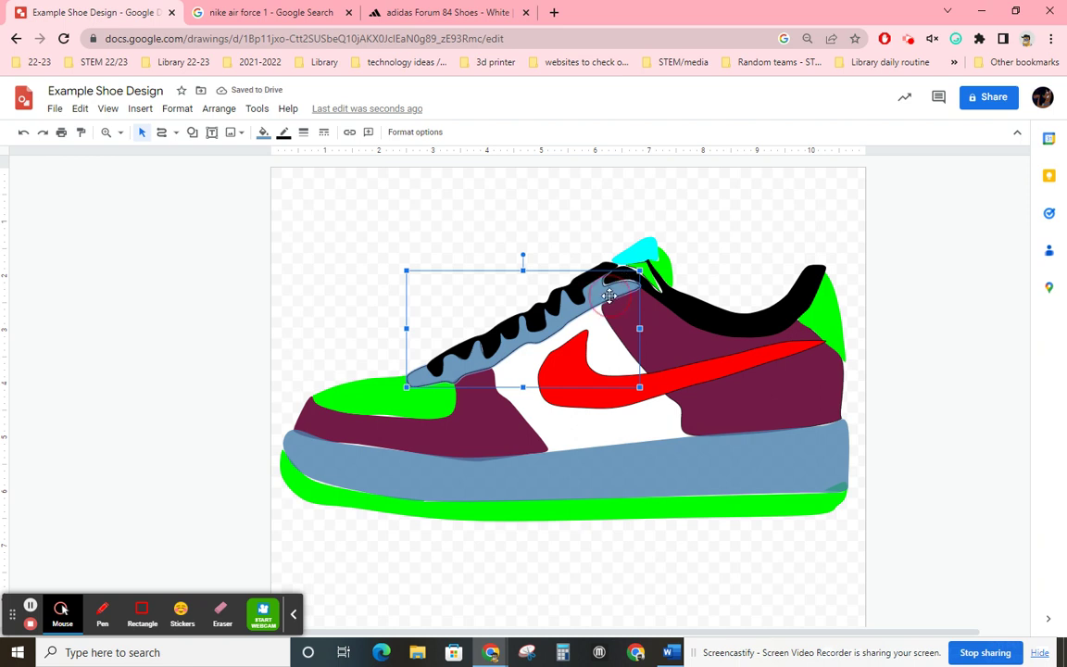
{"action": "double_click", "coordinate": [609, 296]}
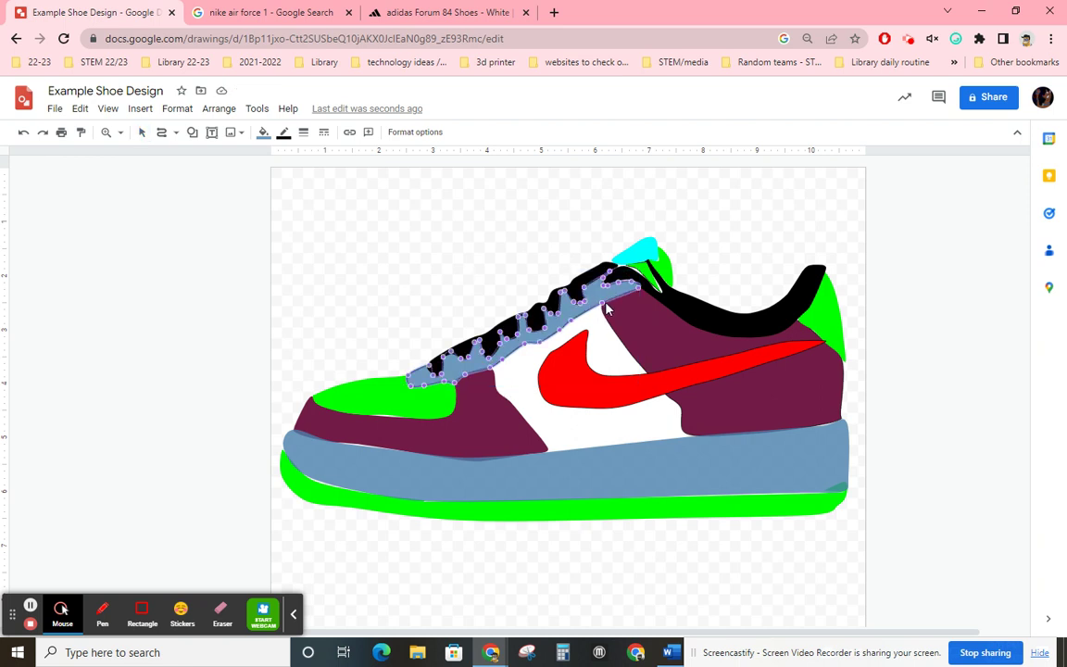
{"action": "left_click_drag", "start_coordinate": [618, 282], "coordinate": [627, 287]}
{"action": "left_click", "coordinate": [284, 131]}
{"action": "left_click", "coordinate": [358, 322]}
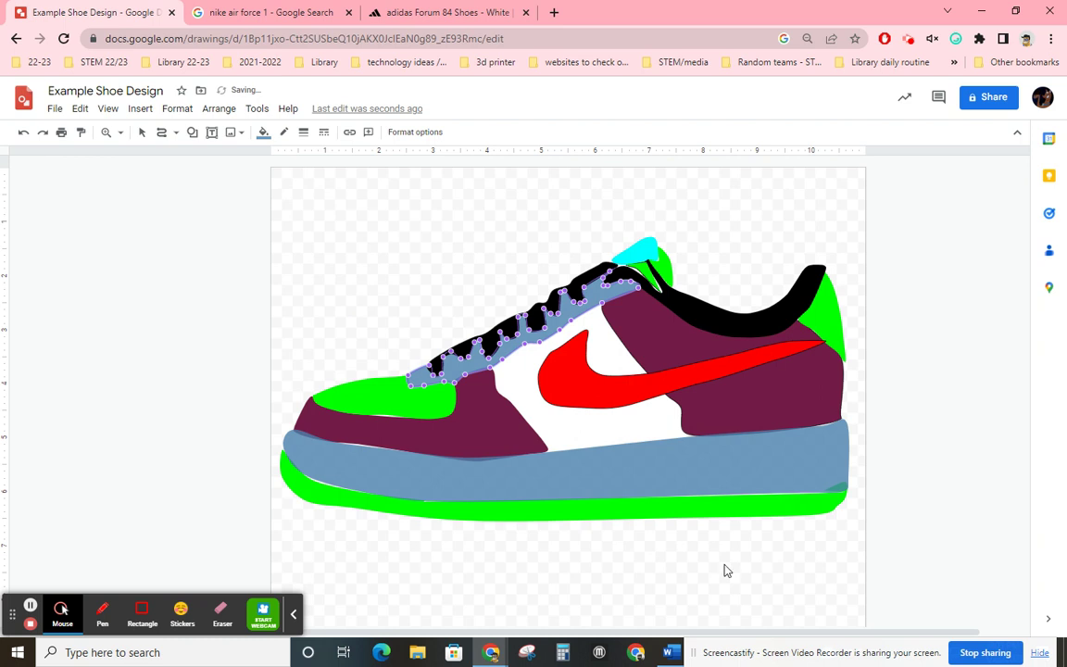
{"action": "key", "text": "Escape"}
Step: Set the small piece beside the tongue to a transparent outline
{"action": "left_click", "coordinate": [656, 284]}
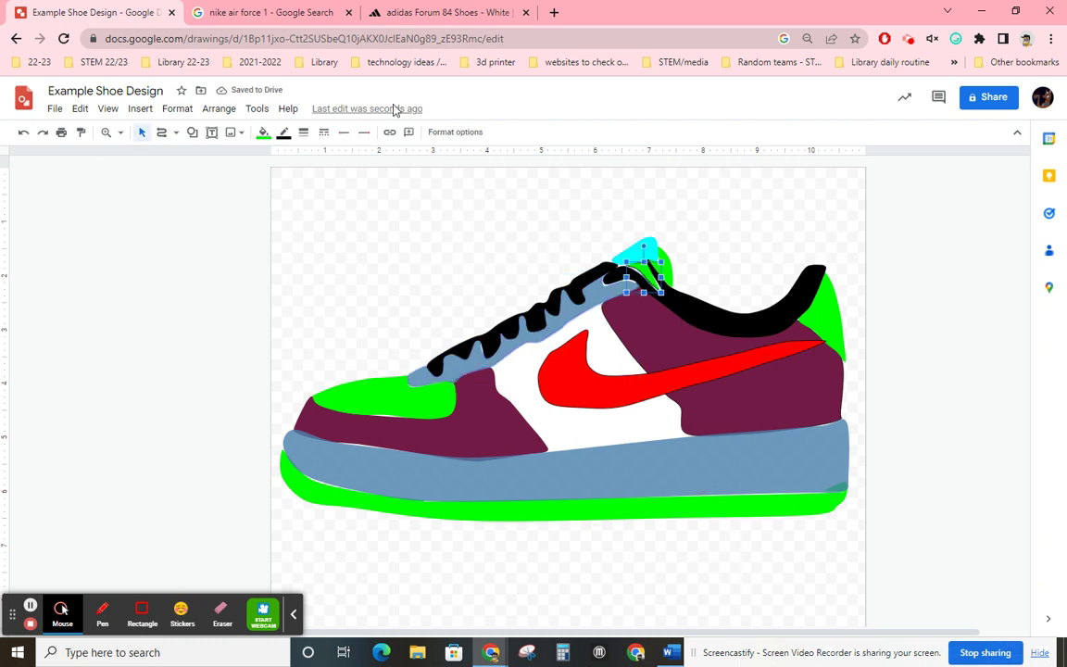
{"action": "left_click", "coordinate": [284, 131]}
{"action": "left_click", "coordinate": [388, 317]}
{"action": "left_click", "coordinate": [722, 554]}
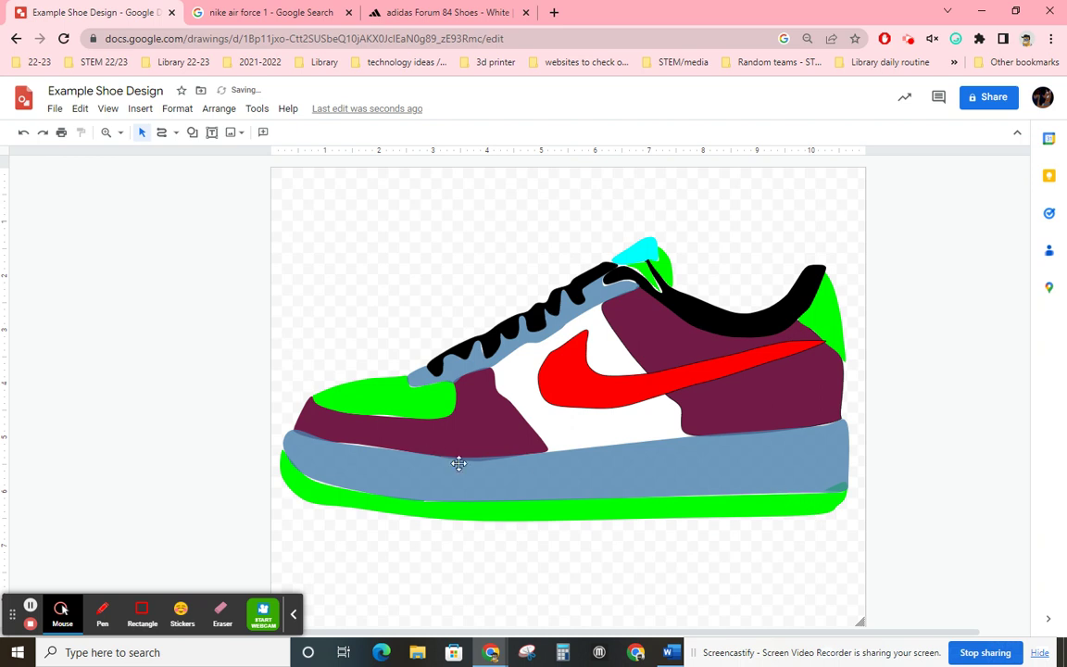
Step: Set the page background to a light grey gradient via Background > Gradient
{"action": "right_click", "coordinate": [326, 225]}
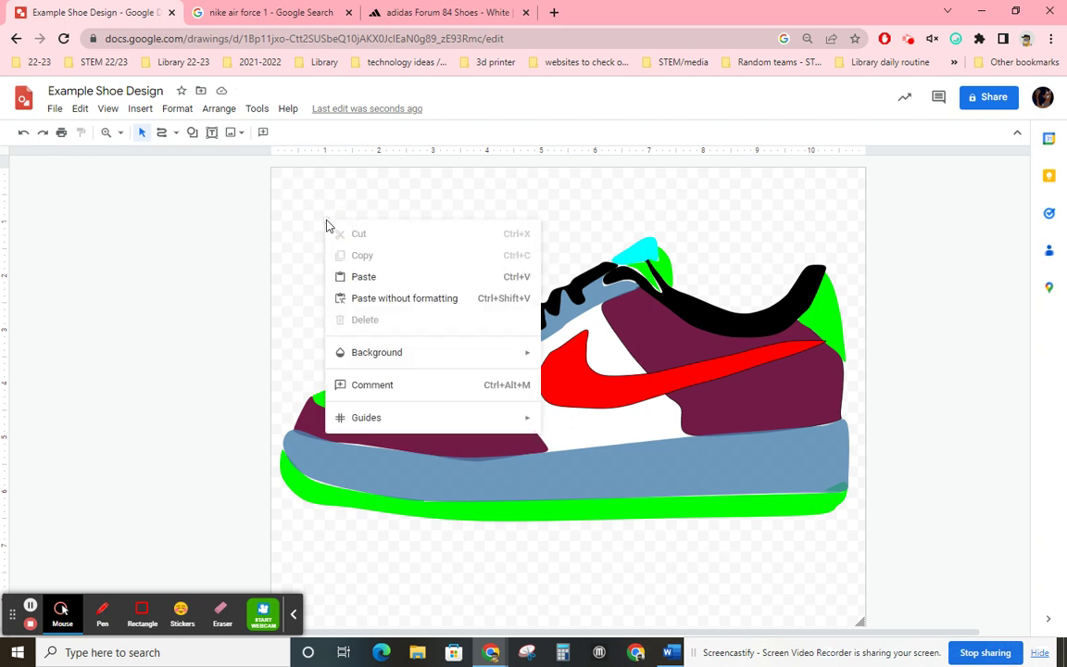
{"action": "mouse_move", "coordinate": [395, 360]}
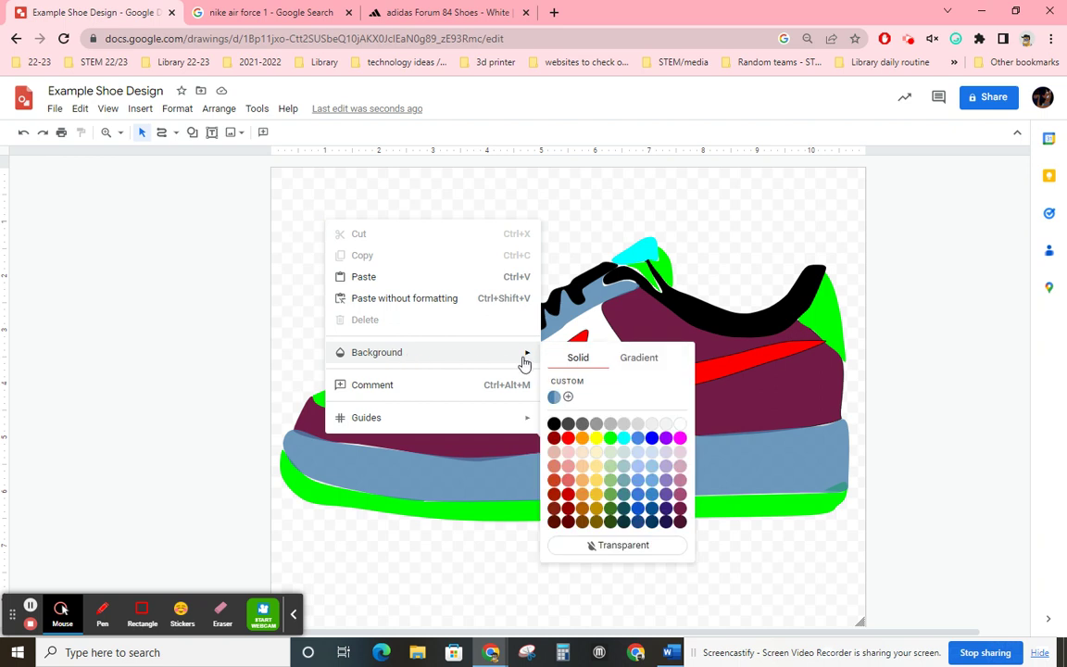
{"action": "left_click", "coordinate": [644, 359]}
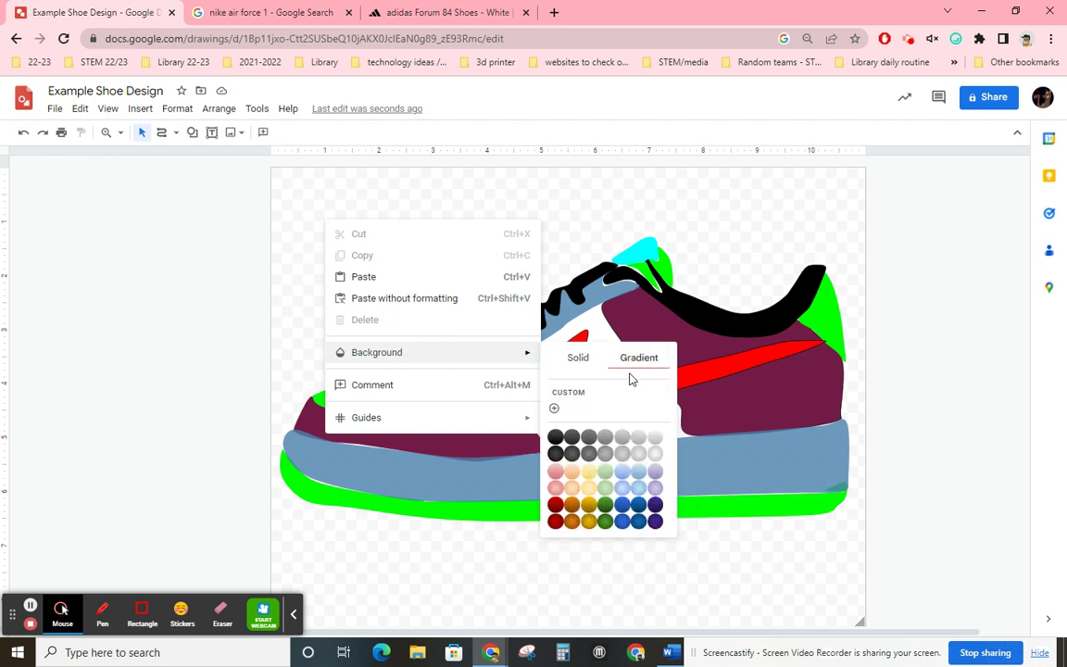
{"action": "left_click", "coordinate": [638, 453]}
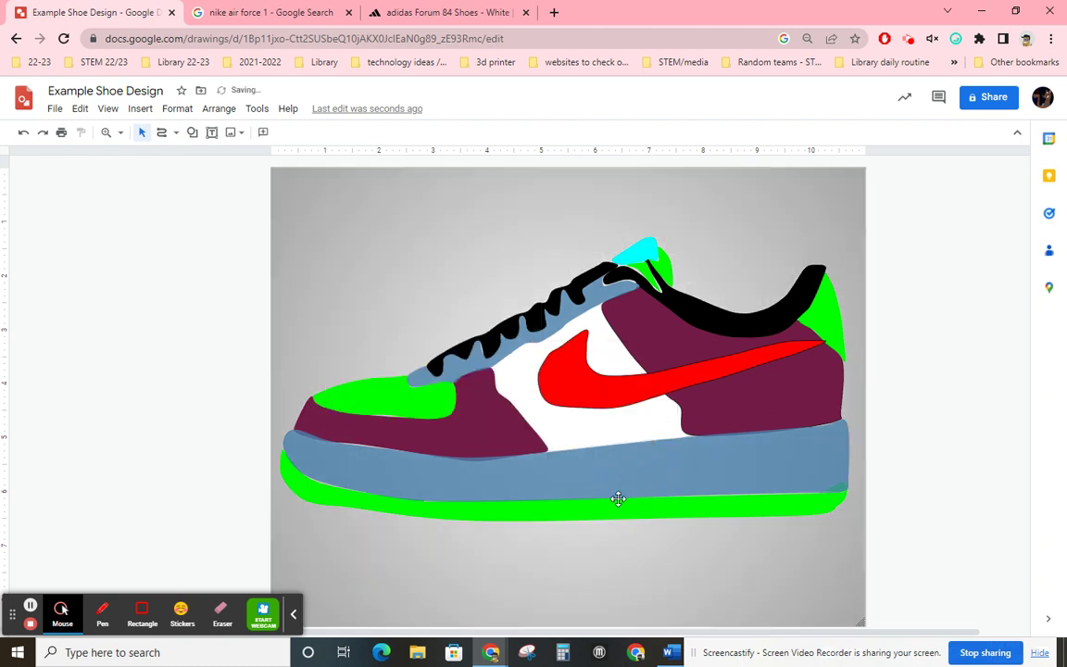
{"action": "right_click", "coordinate": [401, 262]}
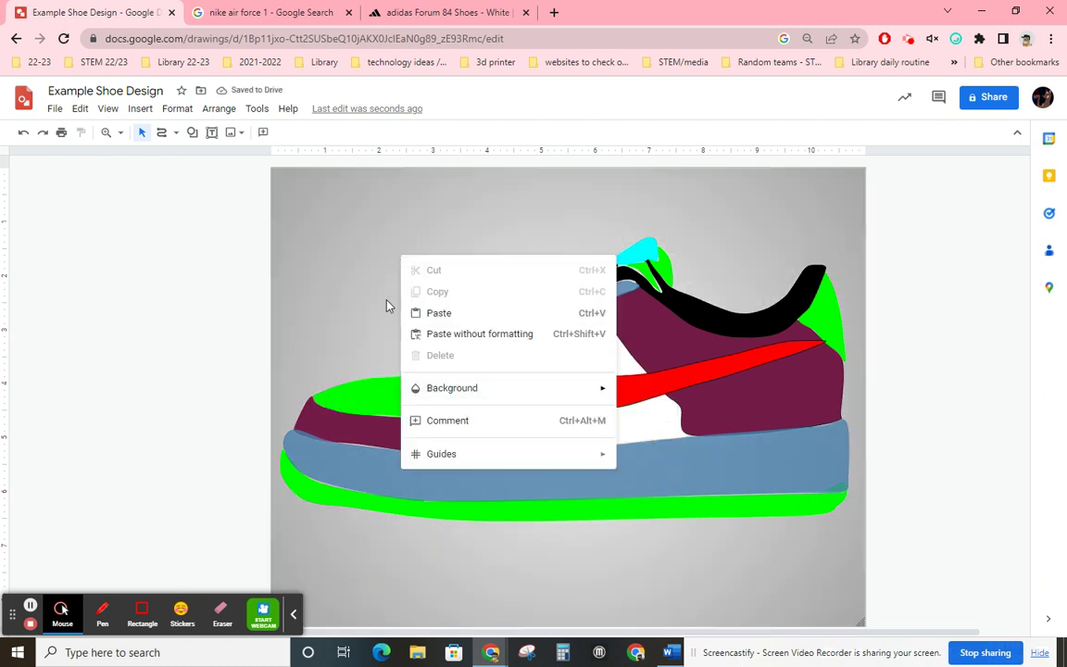
{"action": "left_click", "coordinate": [383, 297]}
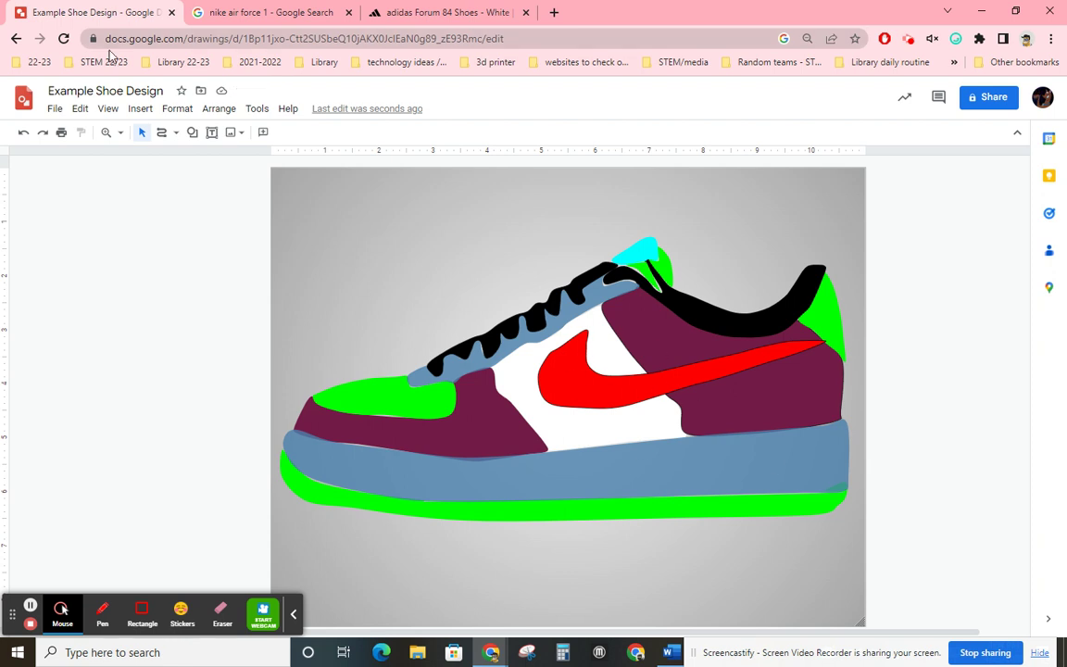
Step: Insert word art with the designer's name and move it to the upper left
{"action": "left_click", "coordinate": [141, 110]}
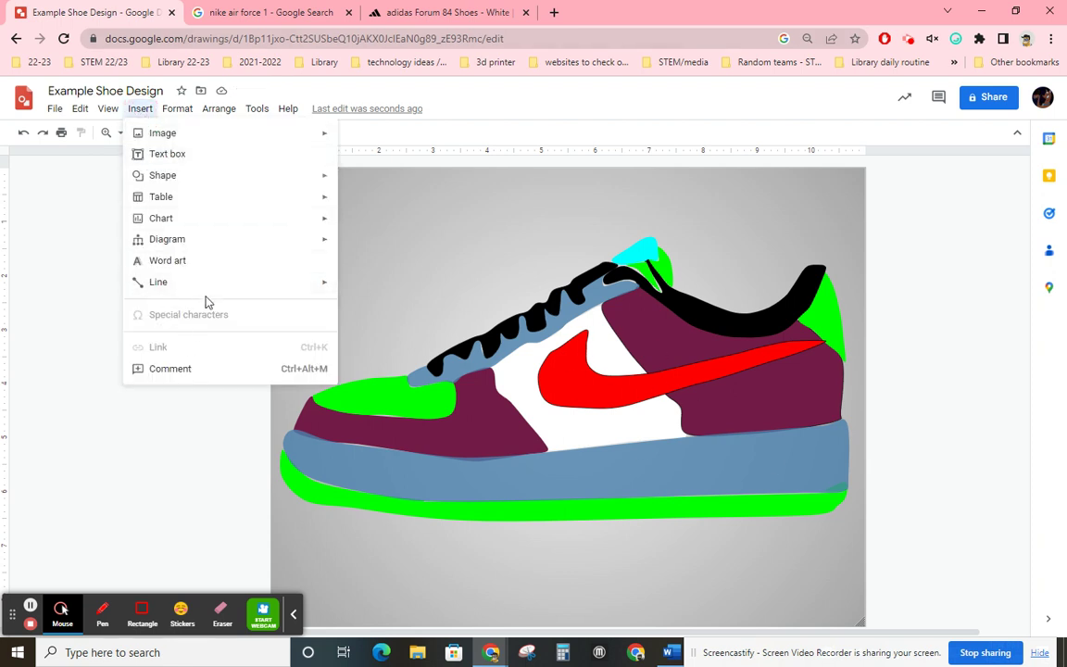
{"action": "left_click", "coordinate": [222, 262]}
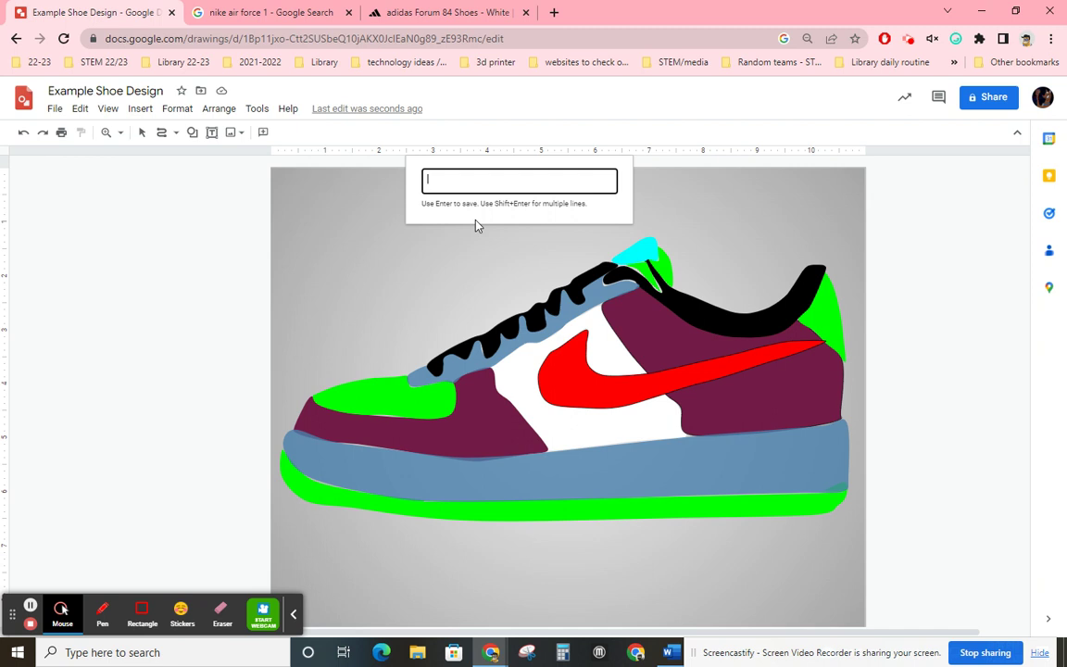
{"action": "type", "text": "Eric"}
{"action": "key", "text": "Return"}
{"action": "left_click_drag", "start_coordinate": [564, 396], "coordinate": [370, 233]}
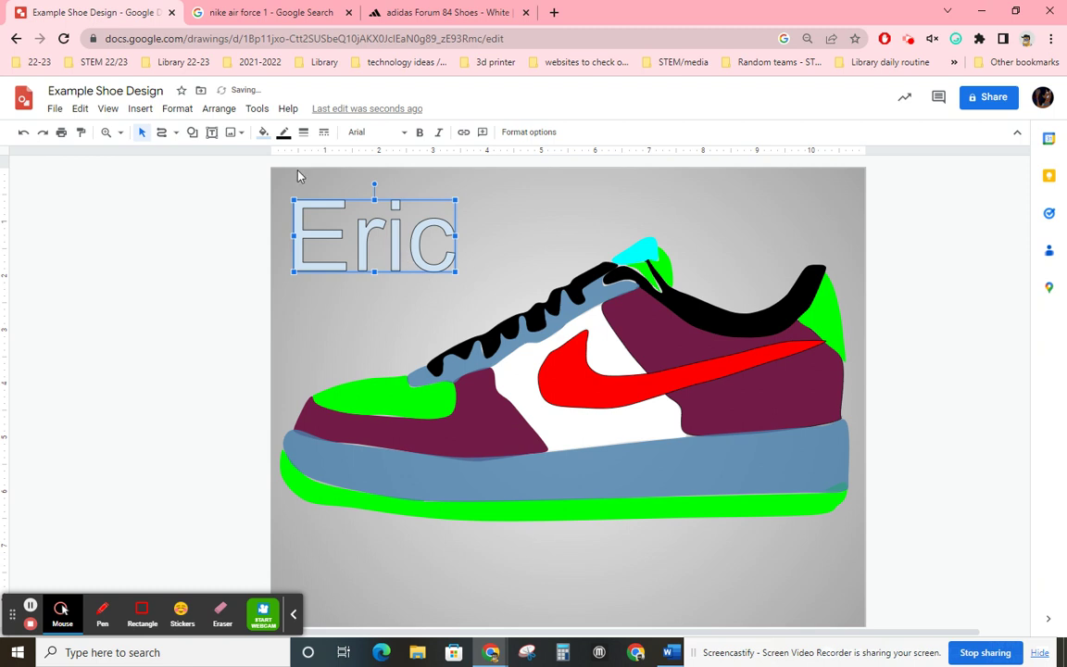
Step: Style the title dark teal in Satisfy with a thick yellow outline, and enlarge it
{"action": "left_click", "coordinate": [264, 134]}
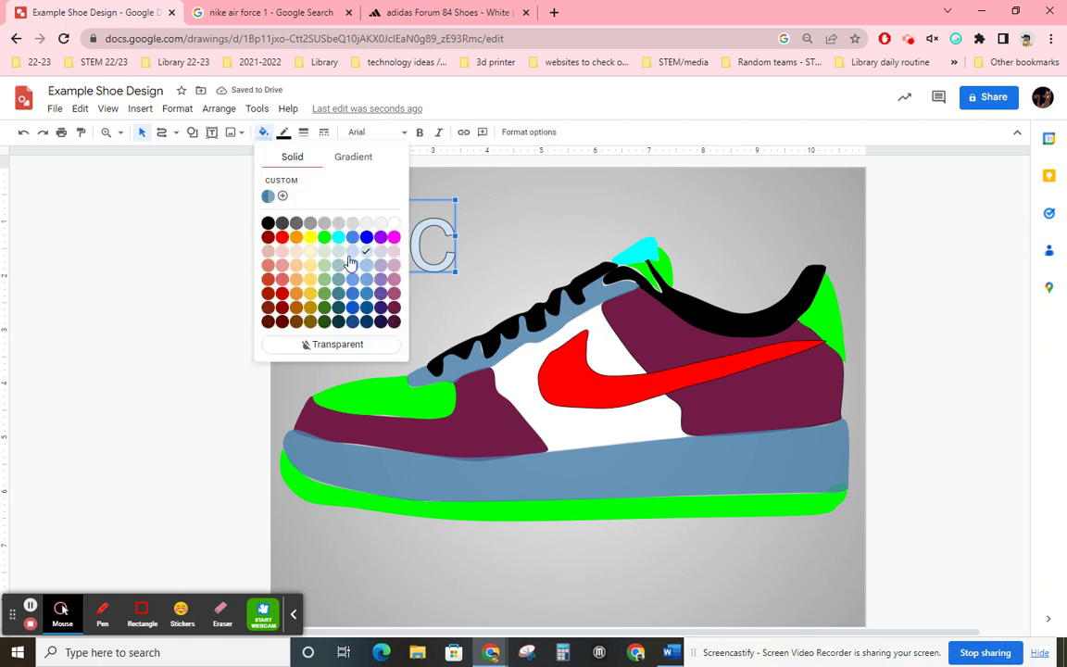
{"action": "left_click", "coordinate": [338, 320]}
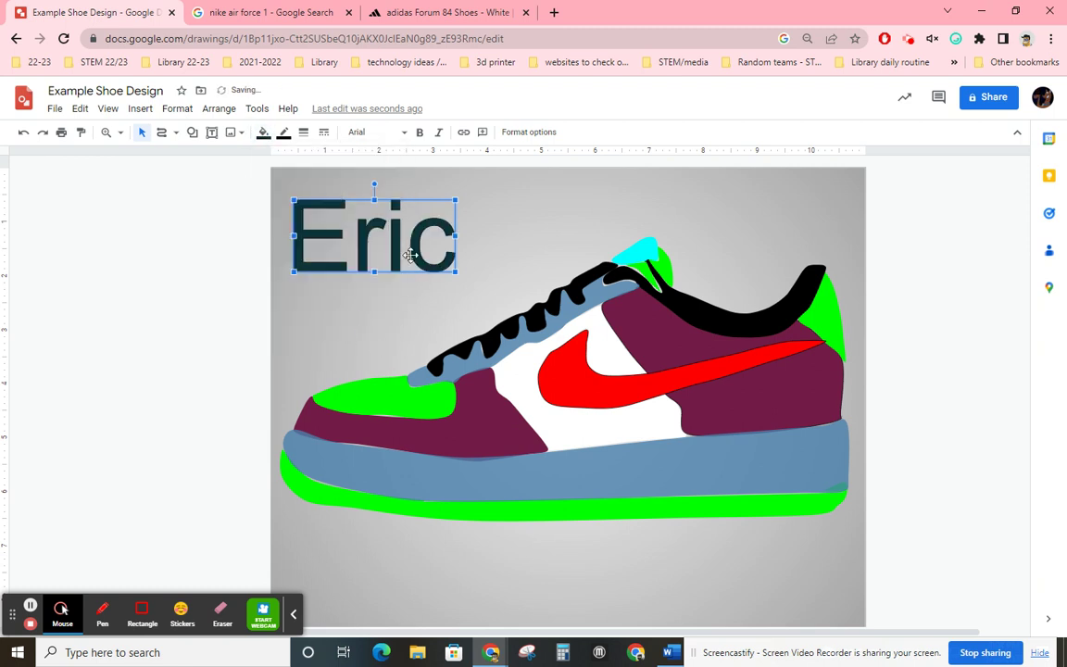
{"action": "left_click", "coordinate": [358, 136]}
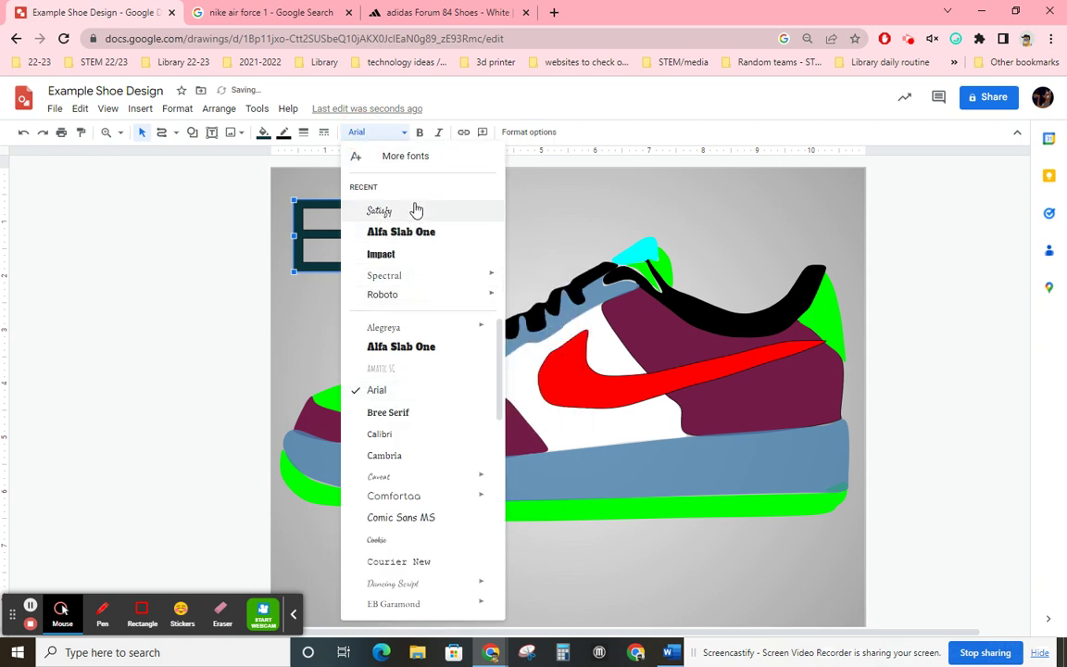
{"action": "left_click", "coordinate": [417, 209]}
{"action": "left_click", "coordinate": [284, 135]}
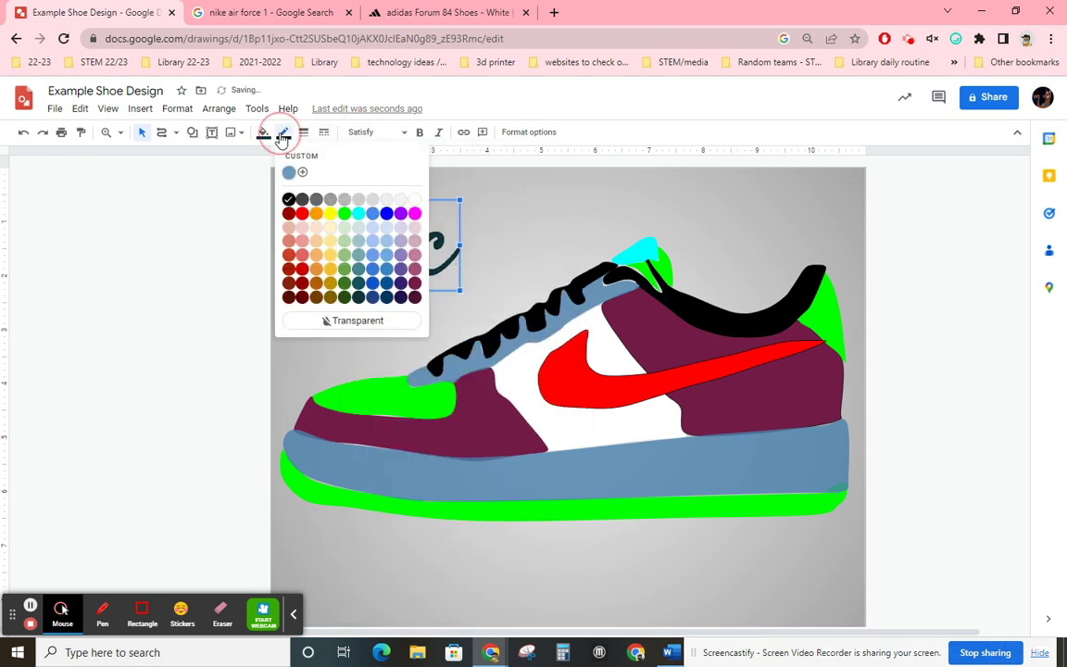
{"action": "left_click", "coordinate": [331, 213]}
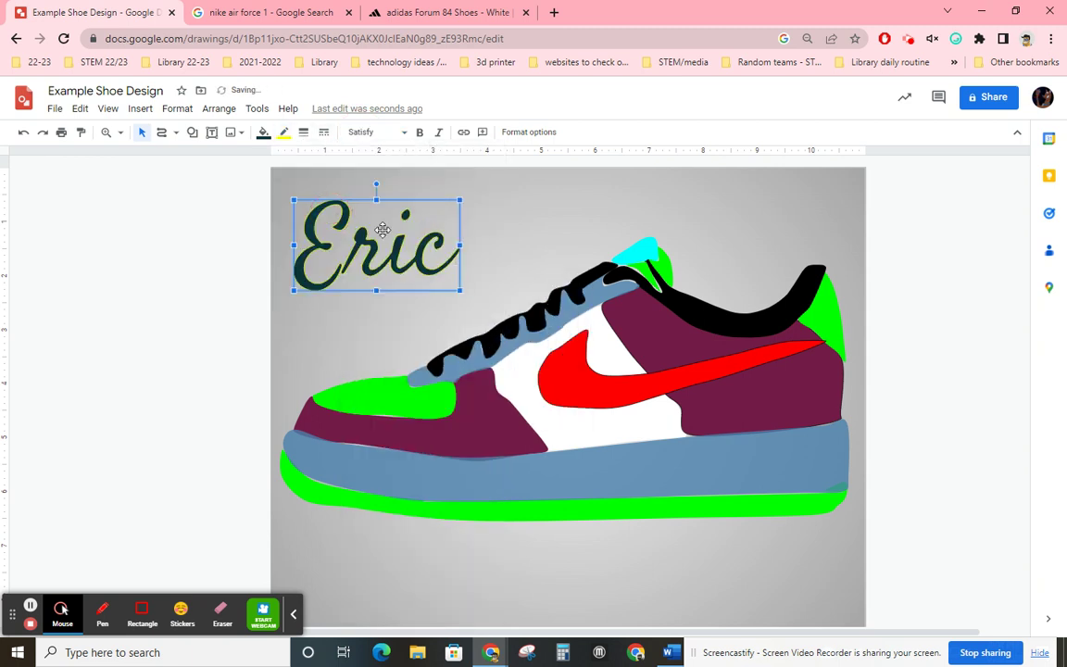
{"action": "left_click", "coordinate": [303, 132]}
{"action": "left_click", "coordinate": [331, 241]}
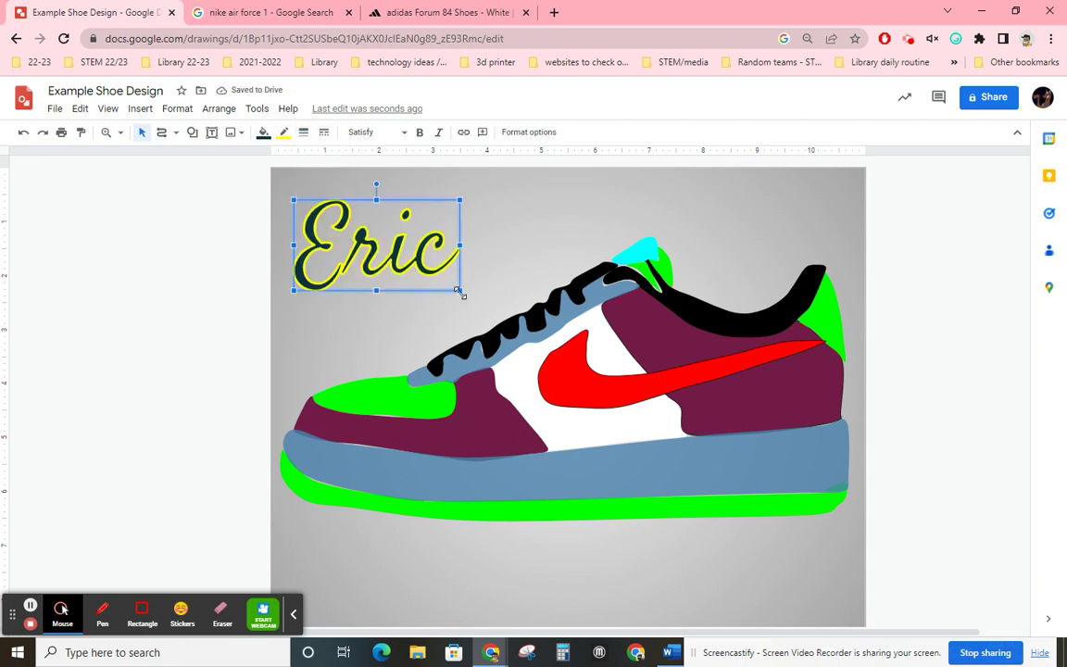
{"action": "left_click_drag", "start_coordinate": [457, 290], "coordinate": [494, 310]}
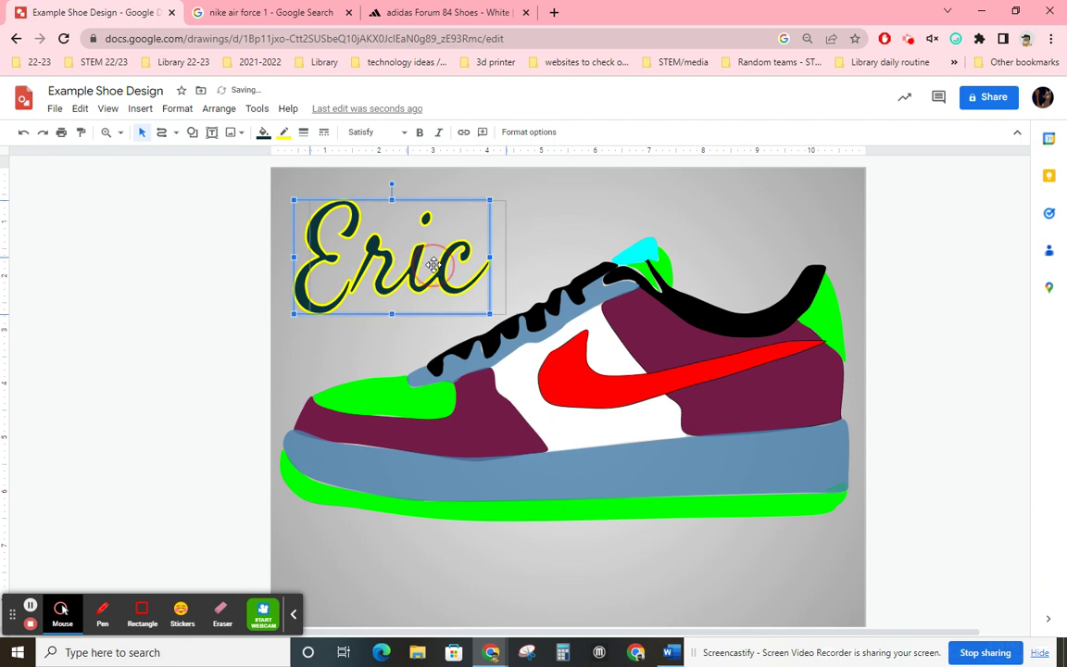
{"action": "left_click_drag", "start_coordinate": [387, 230], "coordinate": [406, 231]}
{"action": "left_click", "coordinate": [429, 523]}
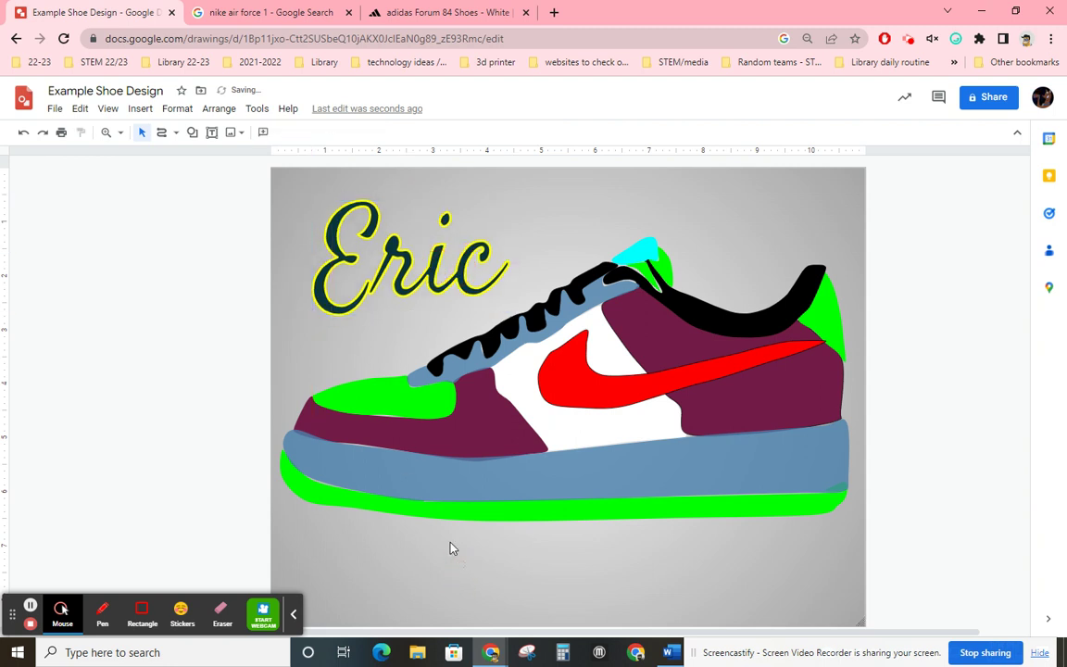
Step: Insert 'AIR FORCE 1' word art and move it to the bottom of the canvas
{"action": "left_click", "coordinate": [109, 109]}
{"action": "left_click", "coordinate": [141, 110]}
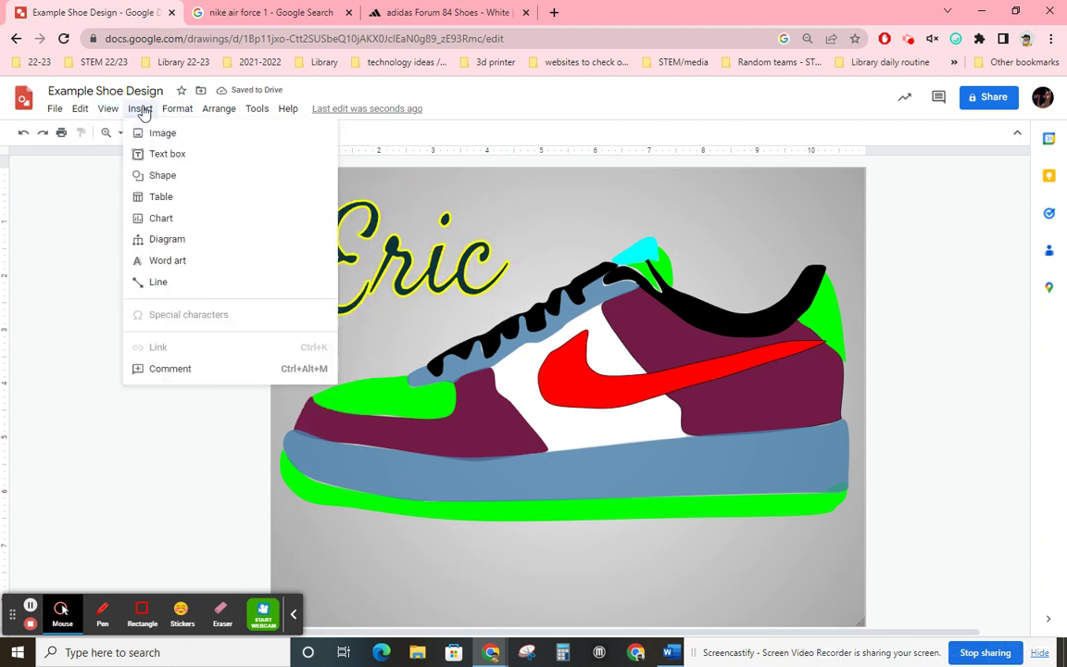
{"action": "left_click", "coordinate": [205, 262]}
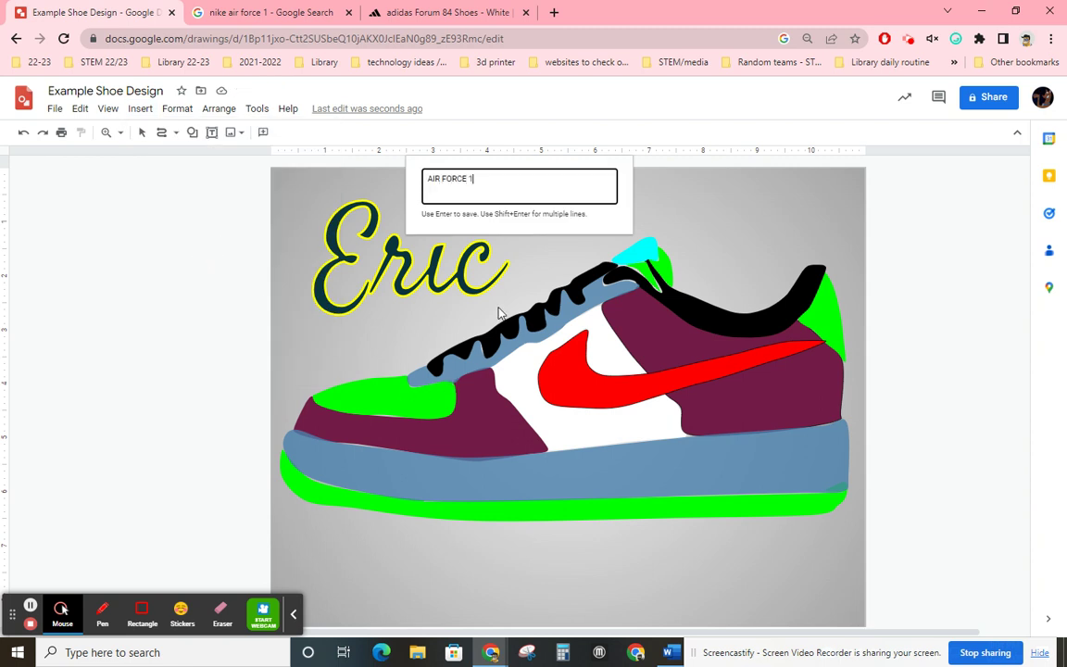
{"action": "key", "text": "Return"}
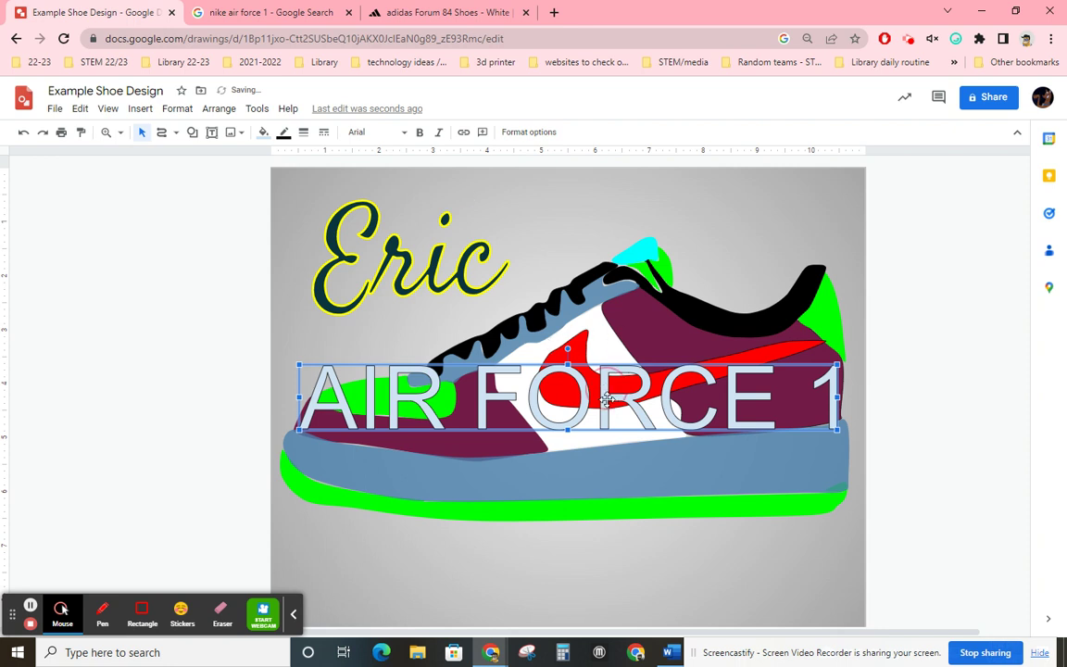
{"action": "left_click_drag", "start_coordinate": [548, 403], "coordinate": [602, 566]}
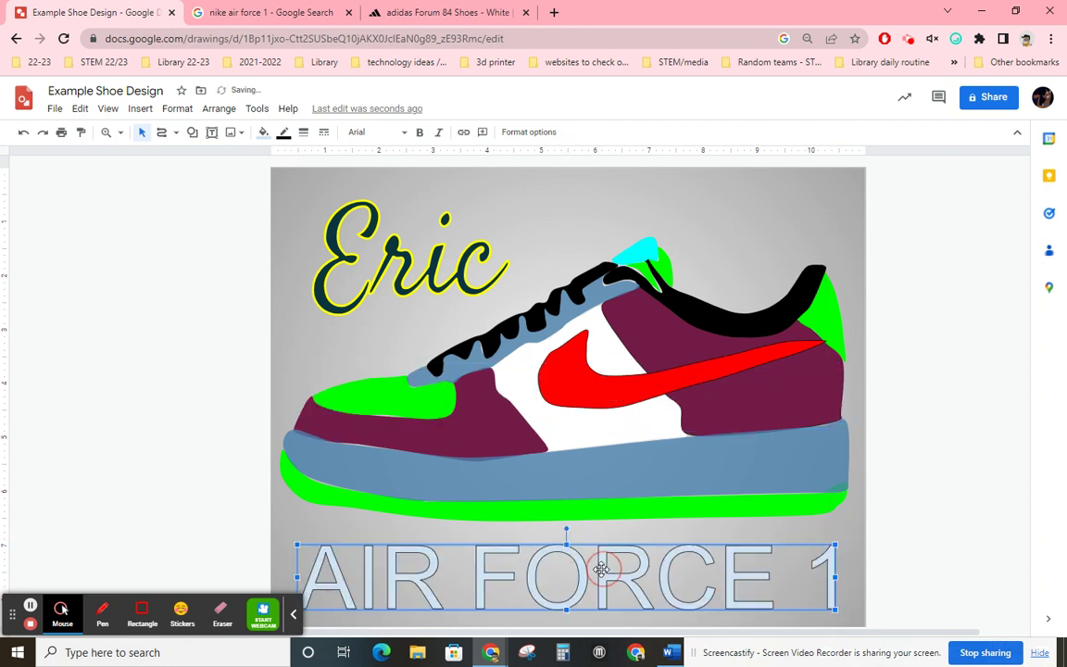
Step: Set the AIR FORCE 1 word art to Comic Sans MS with a blue fill
{"action": "left_click", "coordinate": [263, 132]}
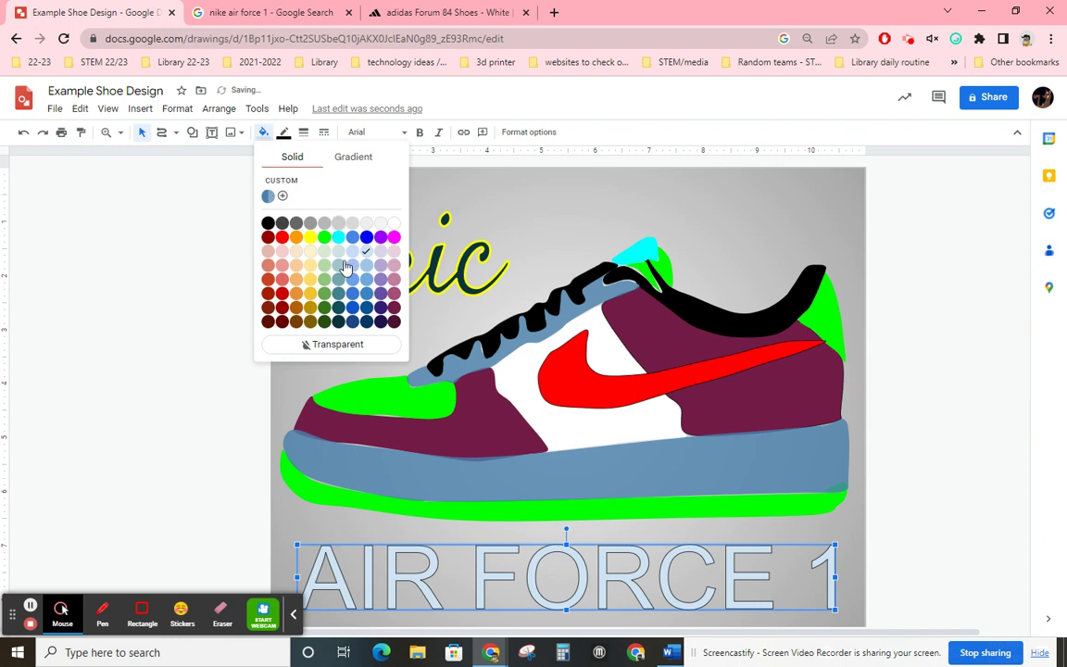
{"action": "left_click", "coordinate": [268, 237]}
{"action": "left_click", "coordinate": [376, 135]}
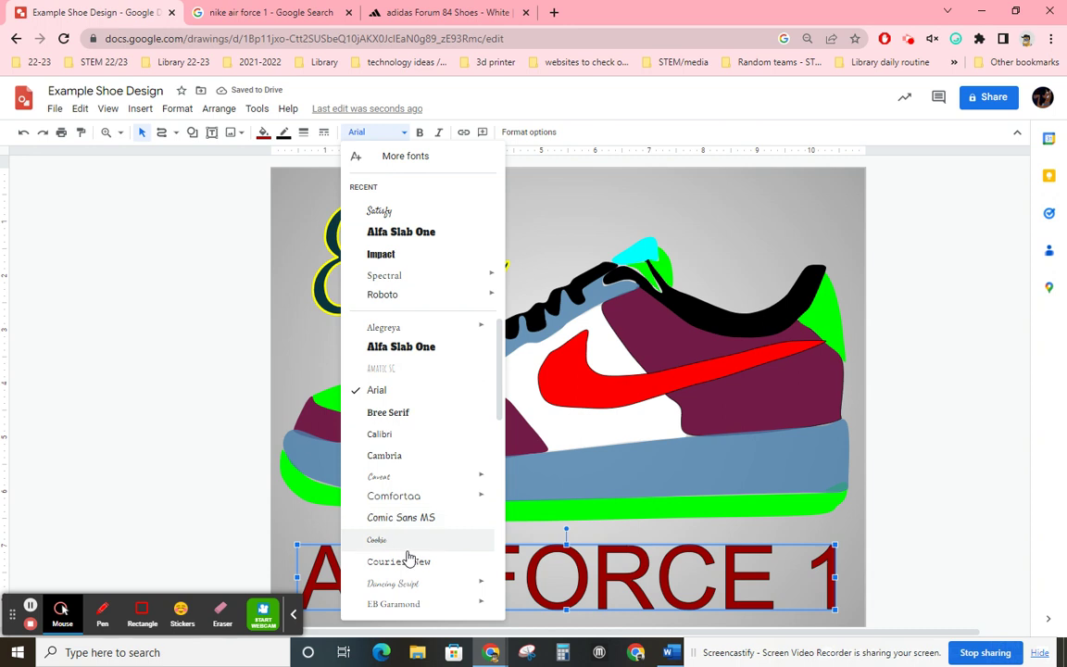
{"action": "left_click", "coordinate": [414, 517]}
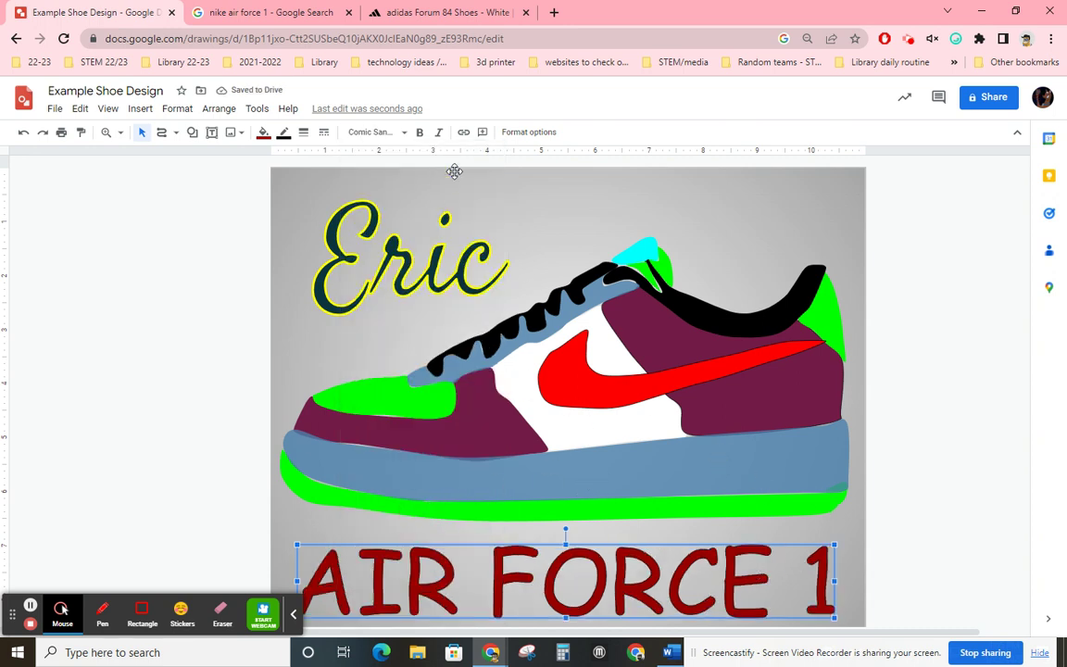
{"action": "left_click", "coordinate": [263, 131]}
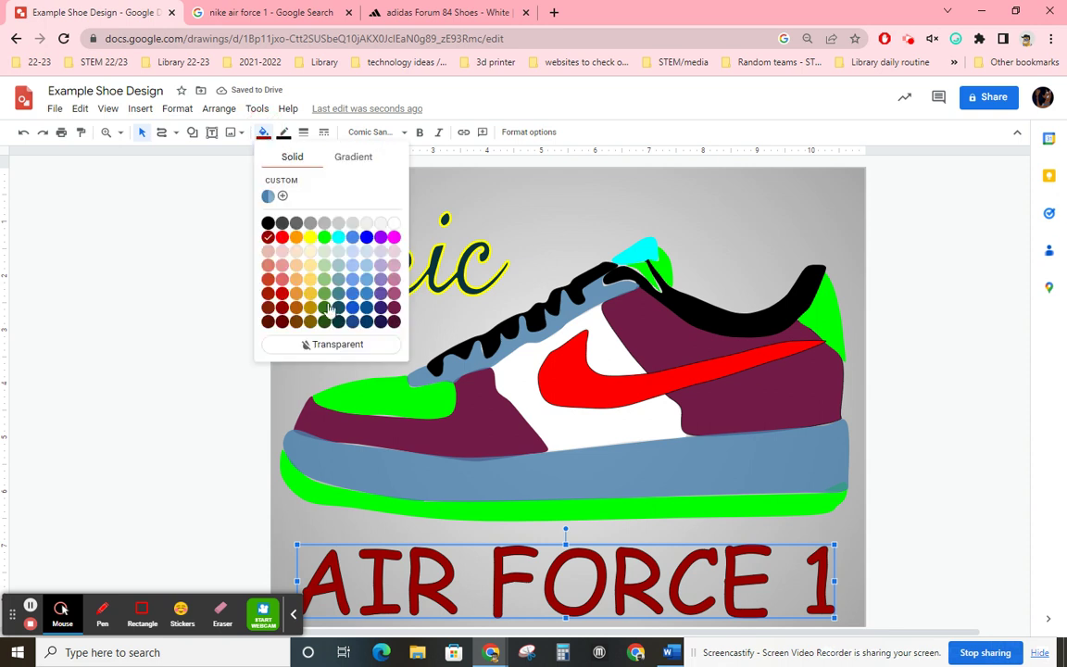
{"action": "left_click", "coordinate": [363, 309]}
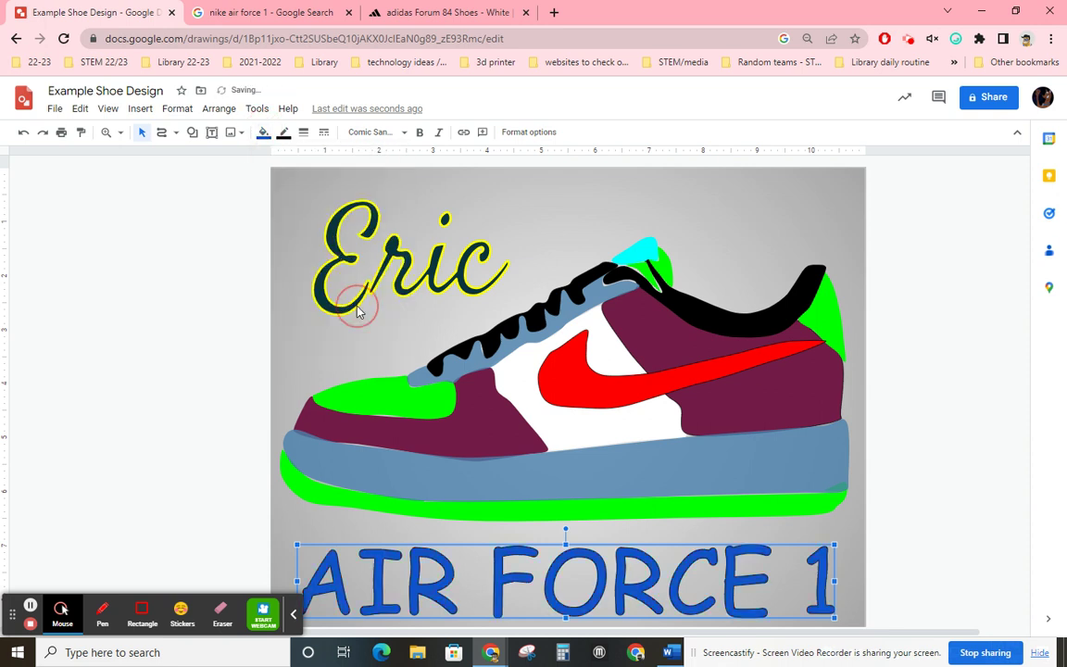
Step: Give AIR FORCE 1 a thicker red outline
{"action": "left_click", "coordinate": [284, 132]}
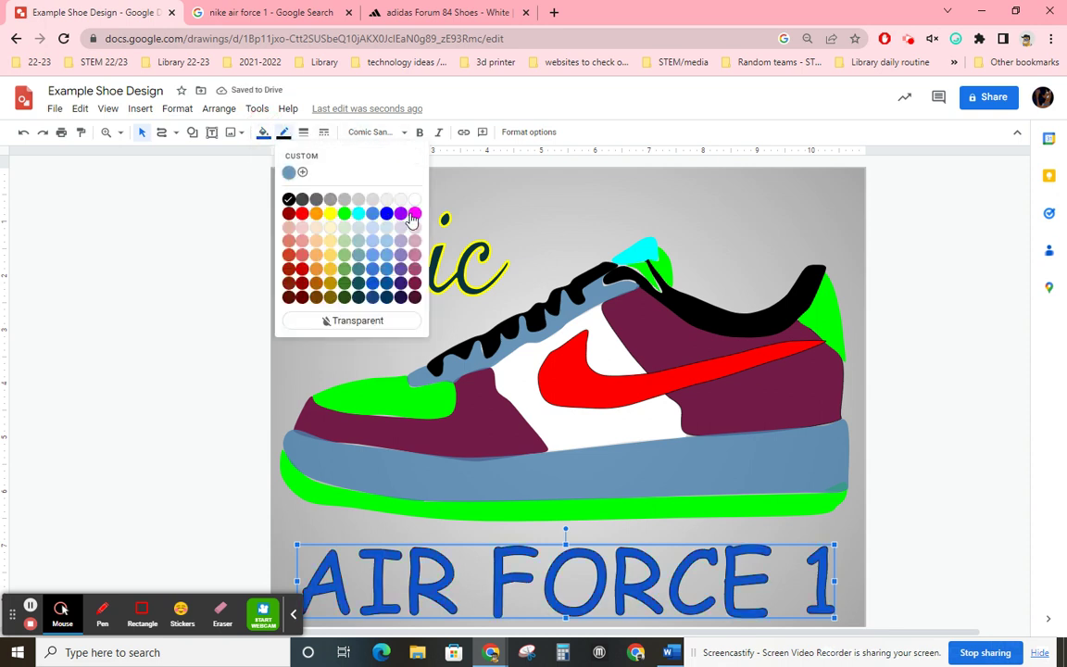
{"action": "left_click", "coordinate": [294, 270]}
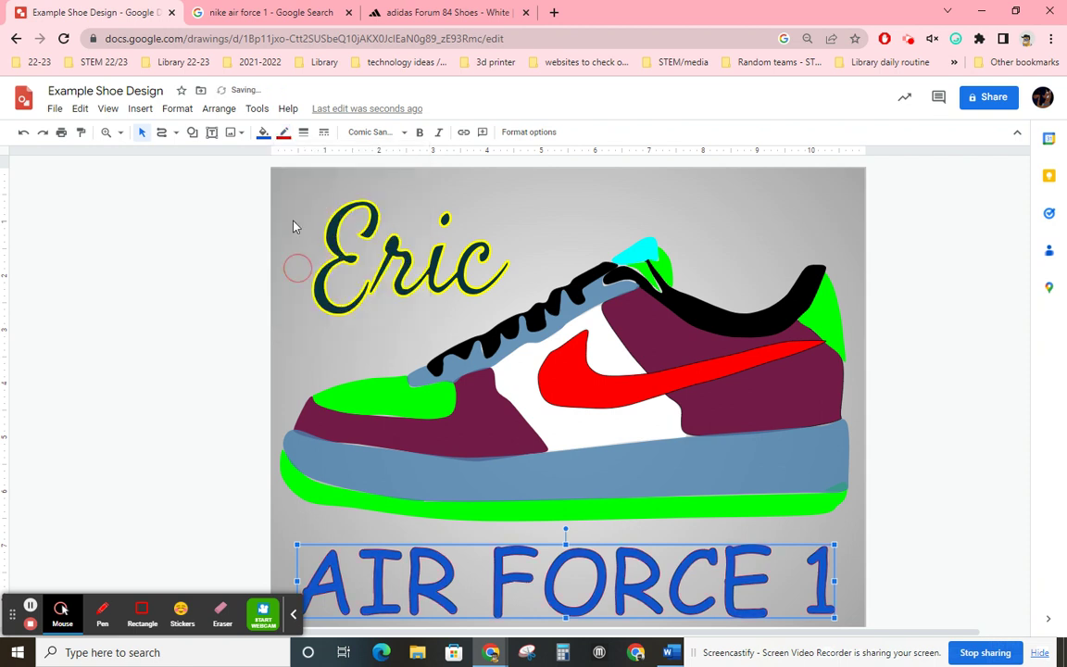
{"action": "left_click", "coordinate": [303, 131]}
{"action": "left_click", "coordinate": [332, 221]}
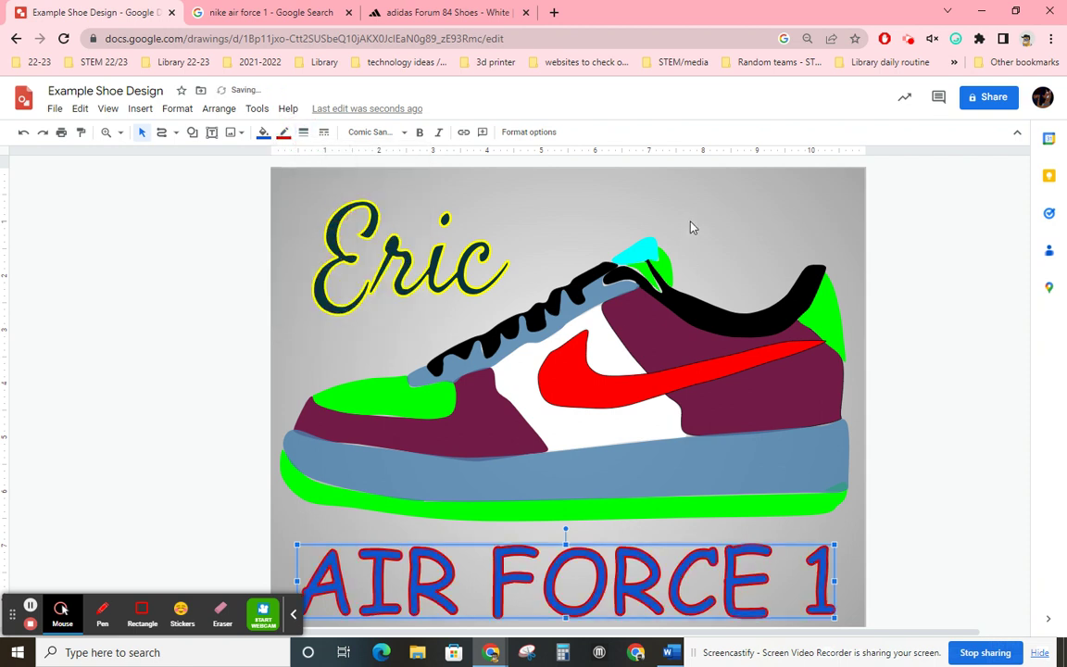
{"action": "left_click", "coordinate": [752, 229]}
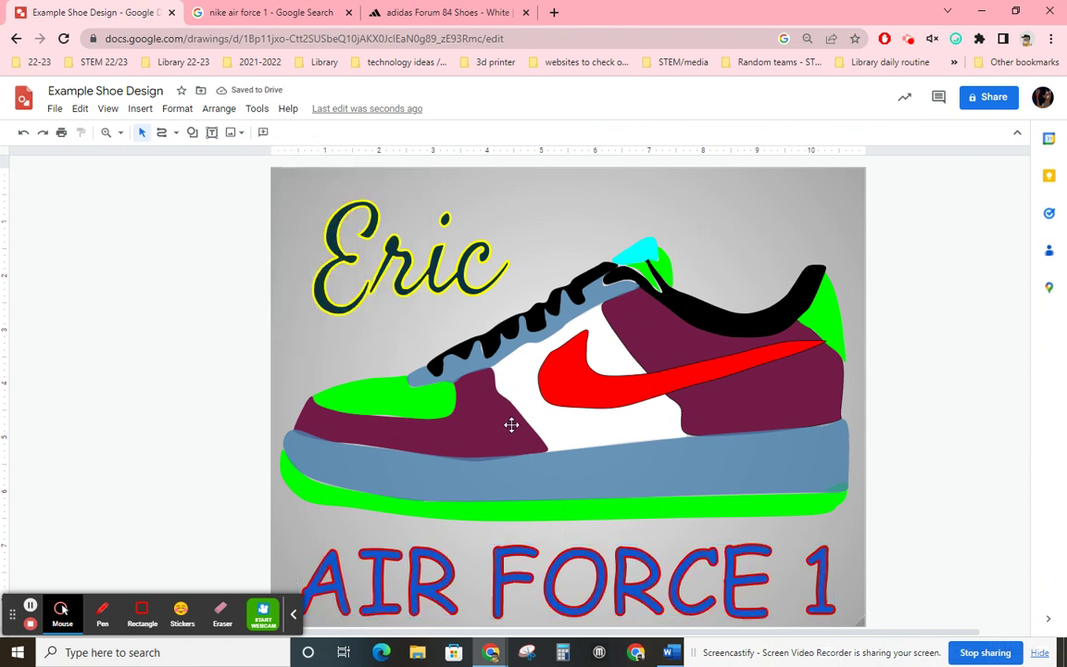